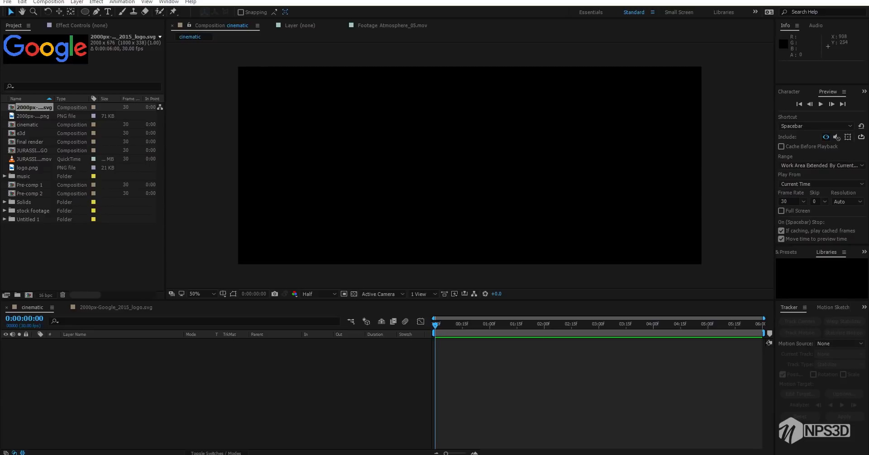
Add the Google logo composition as a layer in the cinematic composition and set the preview resolution to Full
left_click(202, 294)
left_click(208, 131)
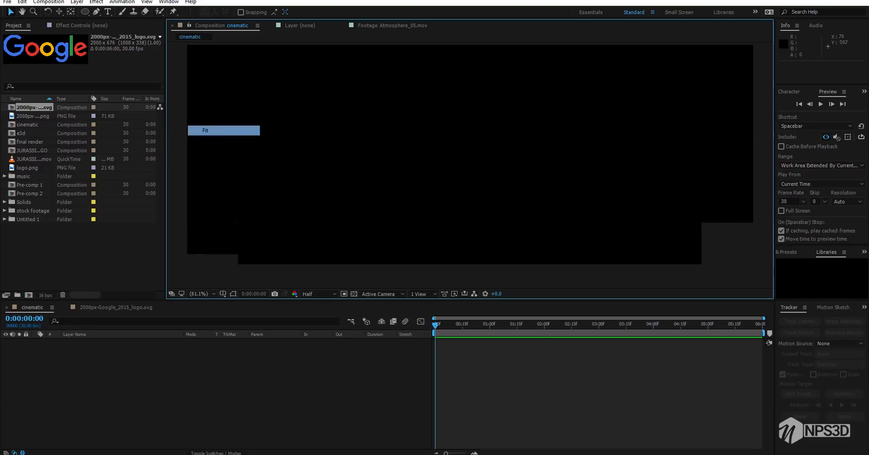
left_click(34, 116)
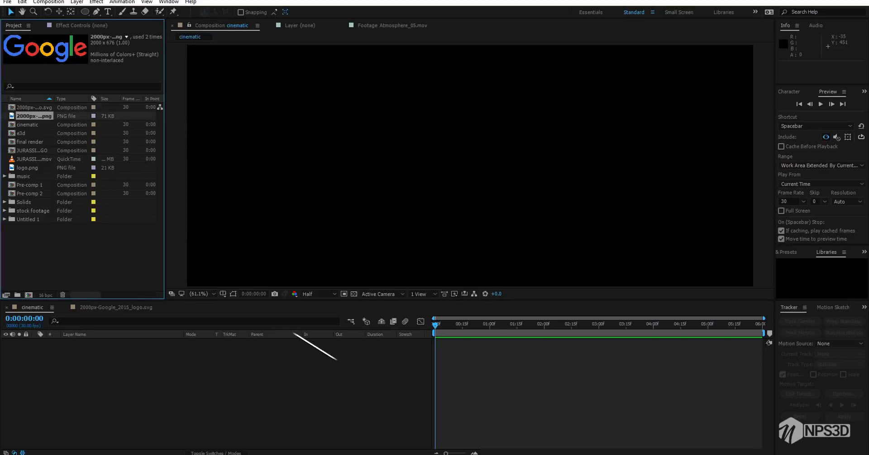
left_click_drag(34, 108, 144, 356)
scroll(531, 109, "down", 3)
scroll(532, 109, "up", 2)
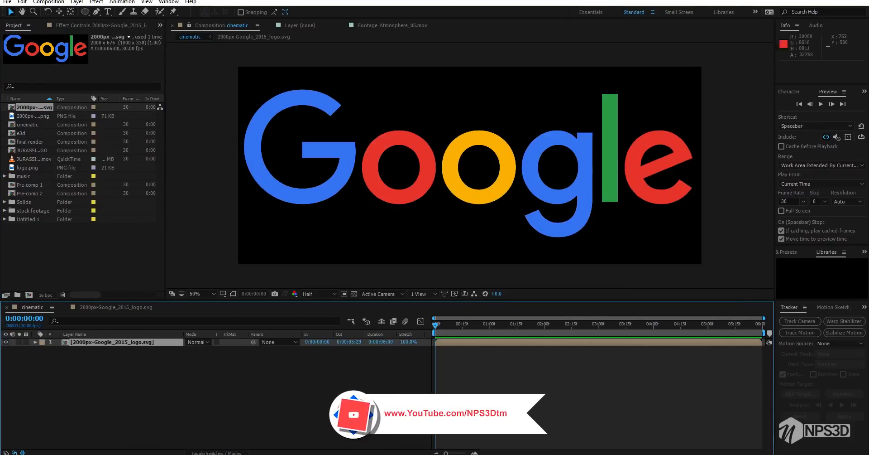
left_click(313, 294)
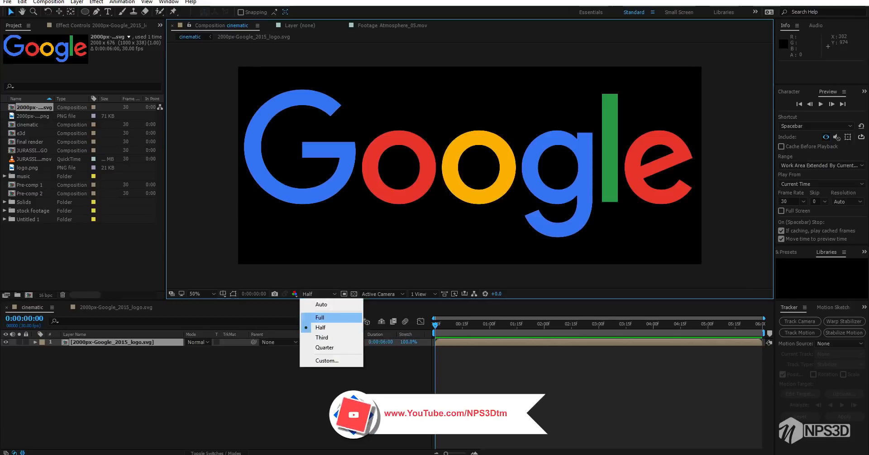
left_click(319, 317)
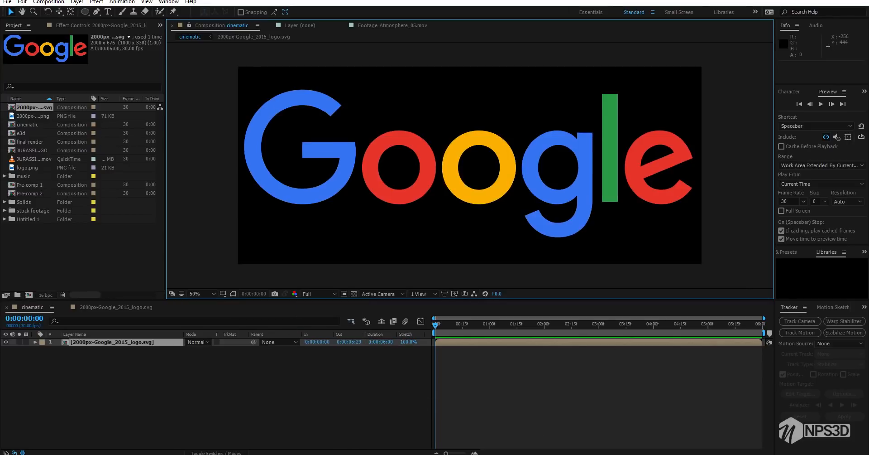
left_click(116, 307)
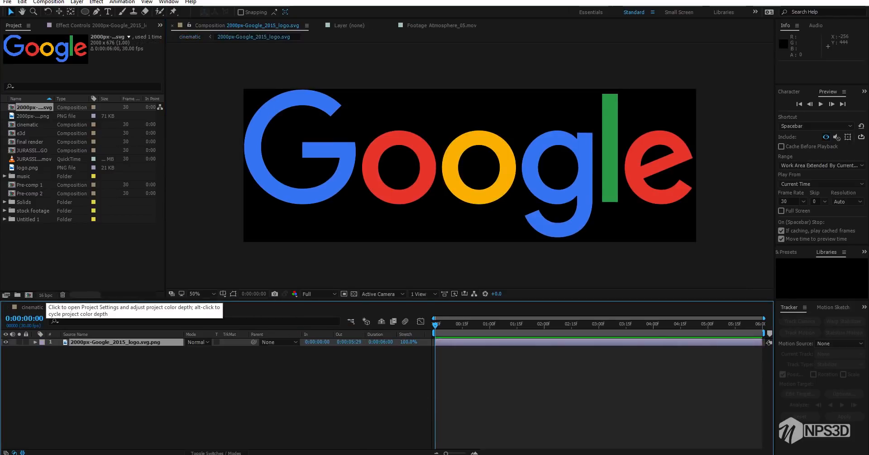
key("g")
key("o")
key("space")
key("Return")
Rename the Google logo layer in the cinematic composition as logo
key("Return")
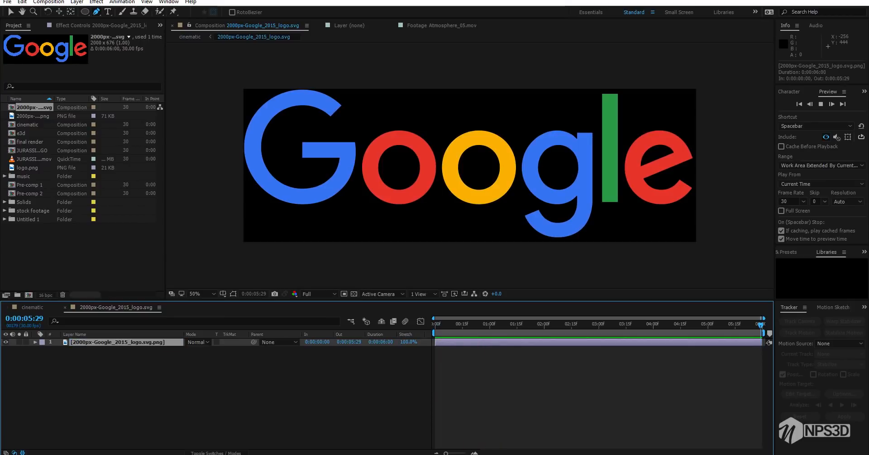
key("Return")
type("logo")
key("Return")
key("v")
left_click(32, 307)
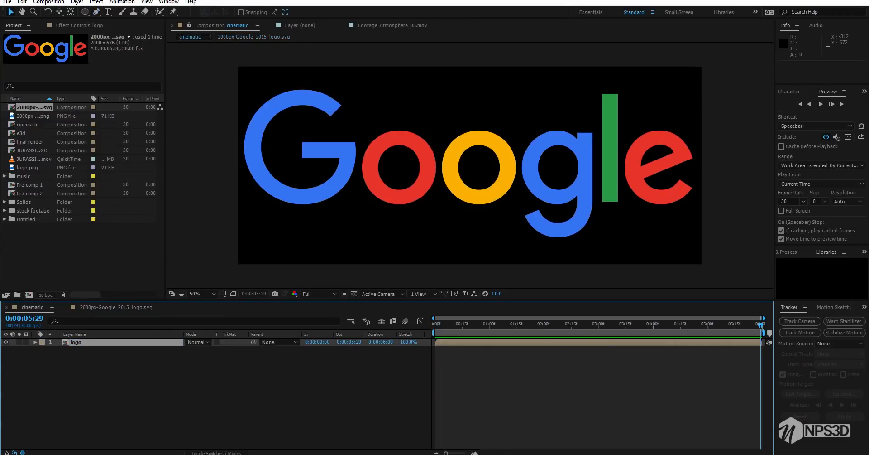
Auto-trace the logo layer's alpha channel at the current frame onto a new layer, using a 0.4 pixel blur
key("ctrl+shift+a")
left_click(76, 342)
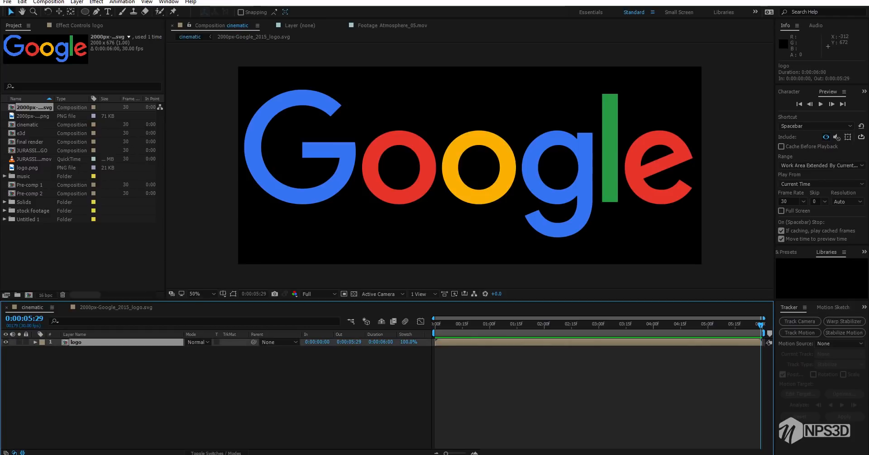
left_click(77, 2)
left_click(104, 330)
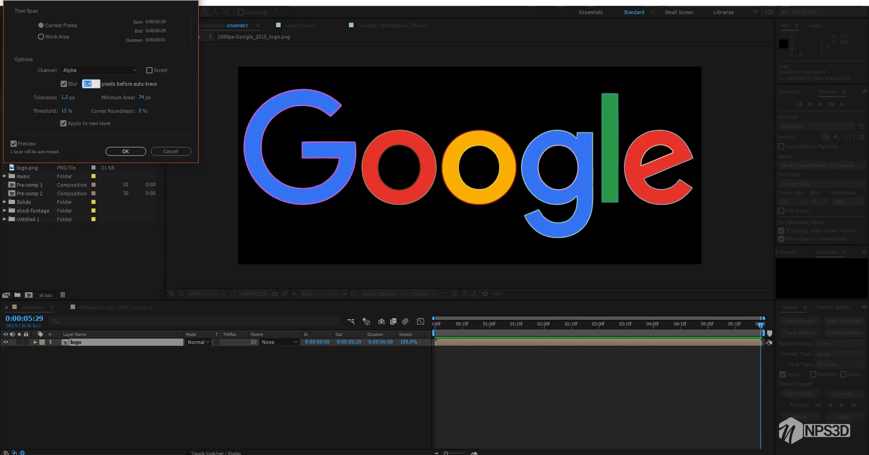
left_click(87, 134)
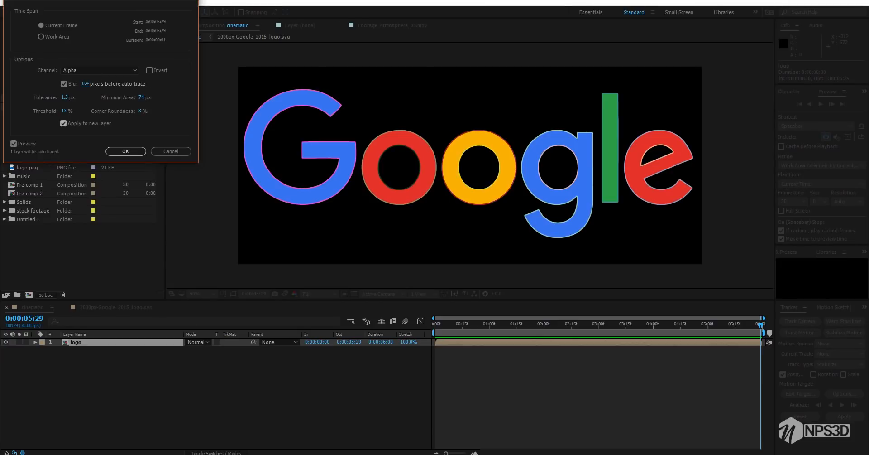
left_click(125, 151)
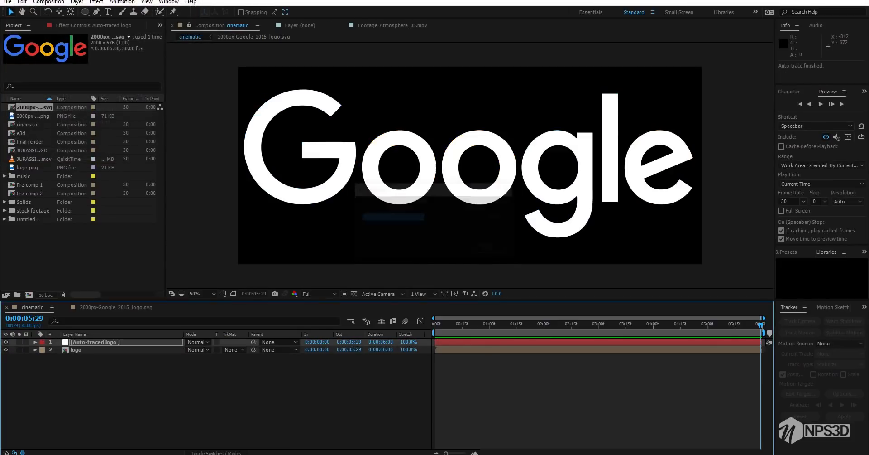
Rename the auto-traced layer as logo mask and hide it
key("Return")
key("BackSpace")
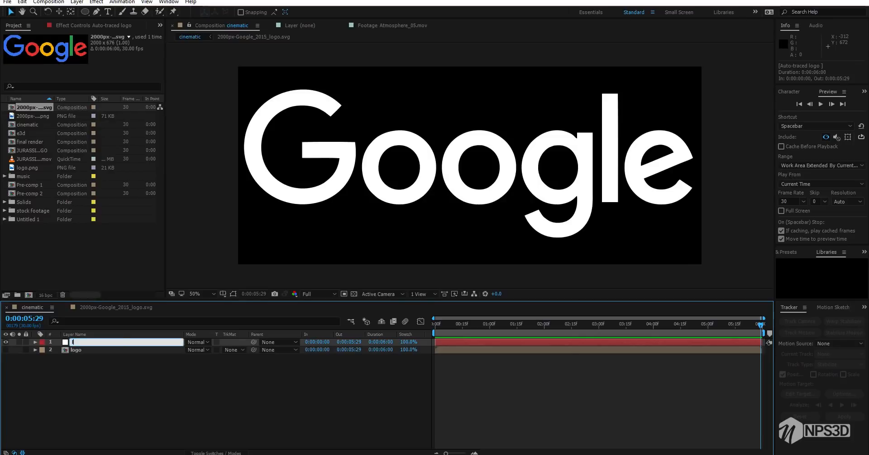
type("logo mask")
key("Return")
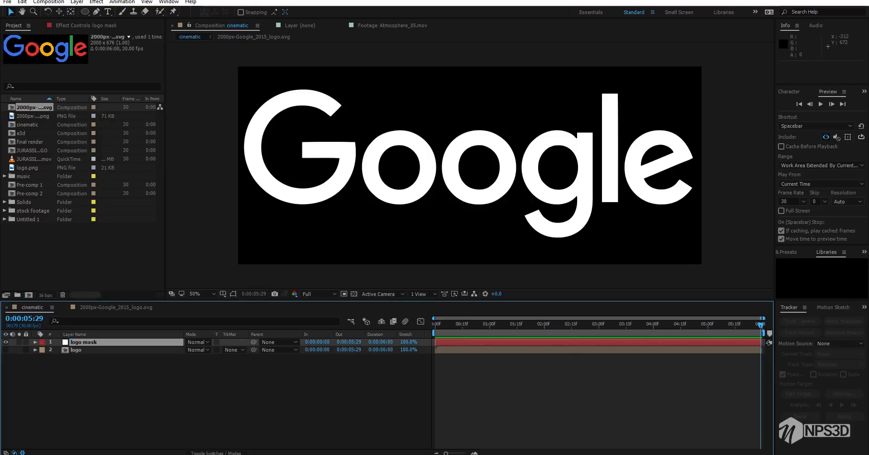
left_click(6, 342)
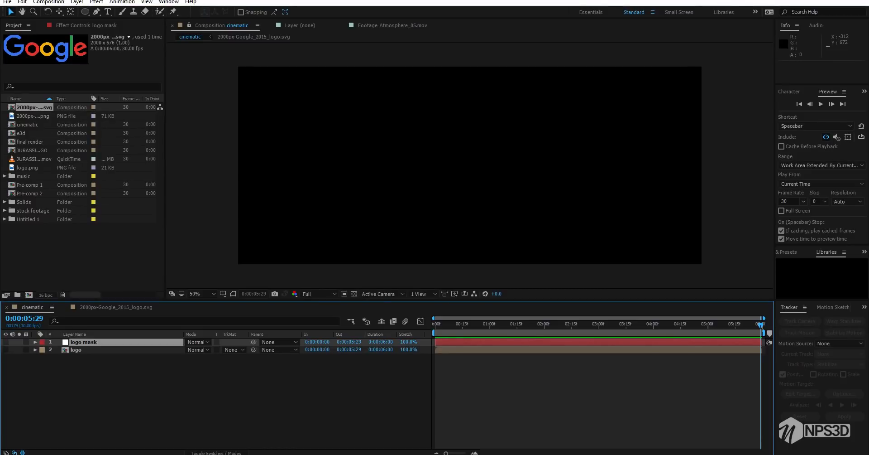
Create a new black solid named e3d in the cinematic composition
left_click(65, 379)
right_click(64, 379)
mouse_move(119, 294)
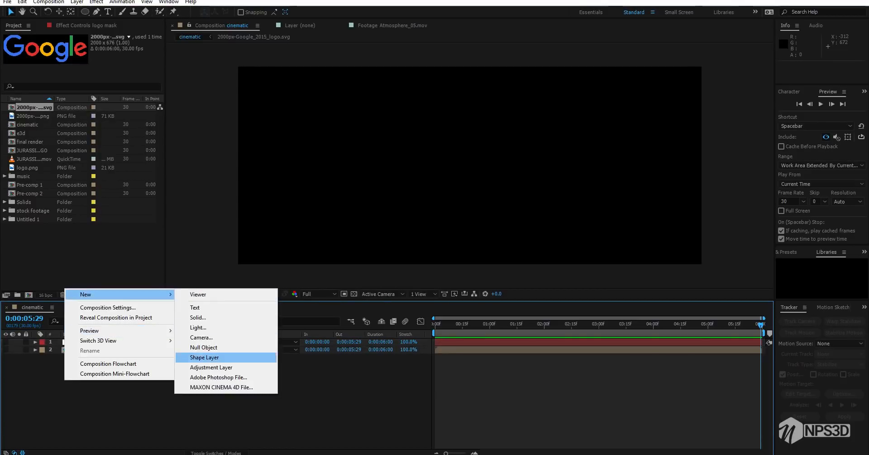
left_click(197, 317)
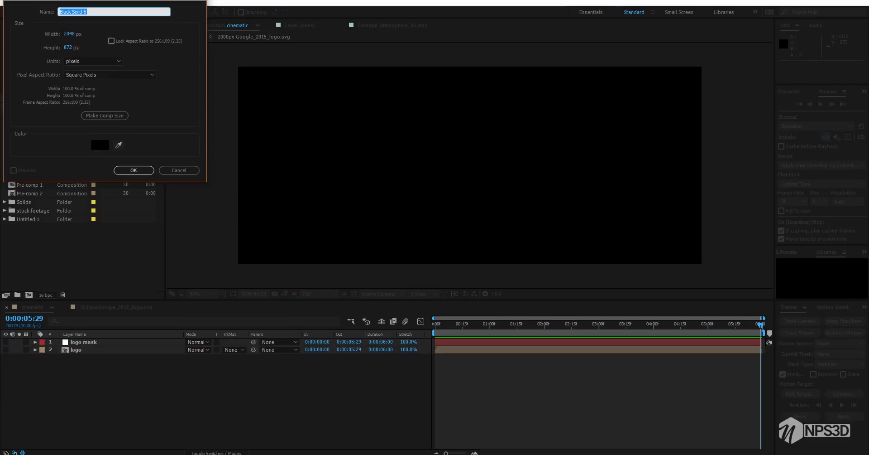
type("e3d")
key("Return")
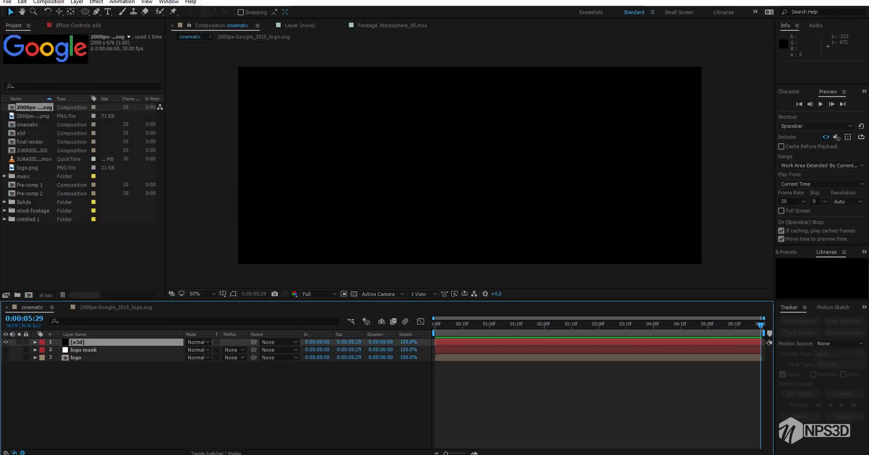
Apply the Element effect to the e3d solid
key("ctrl+space")
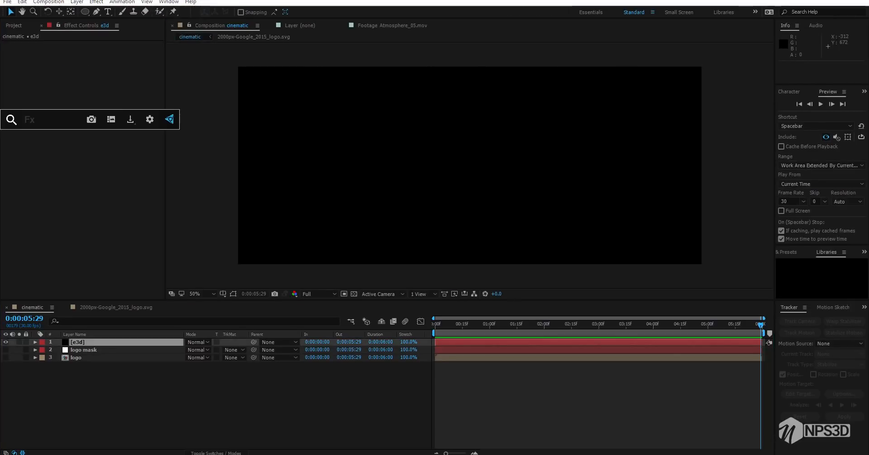
type("ele")
key("Return")
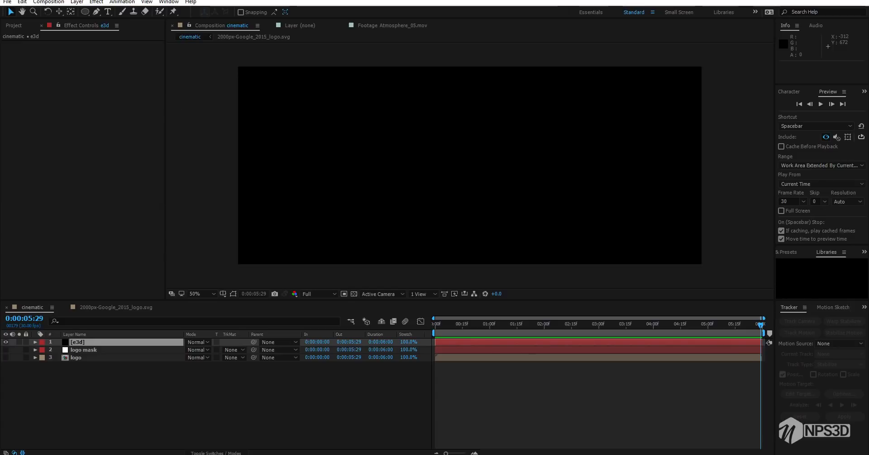
Assign the logo mask layer as Path Layer 1 in Element's custom text and masks
left_click(12, 128)
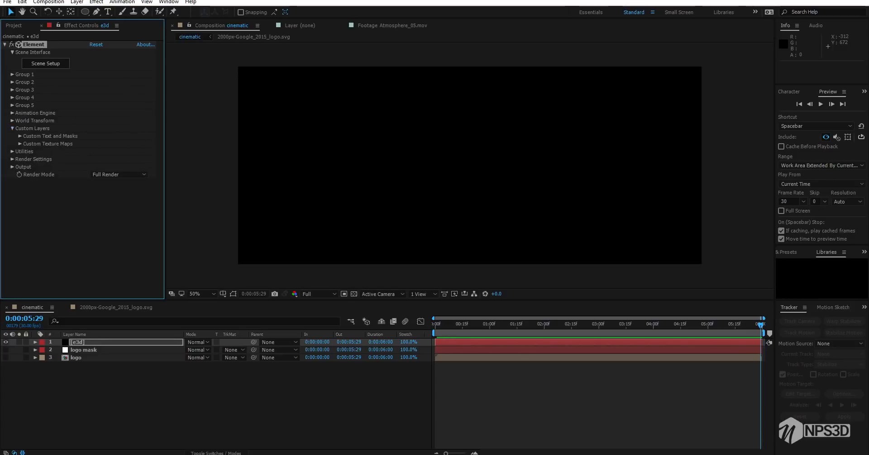
left_click(20, 136)
left_click(120, 144)
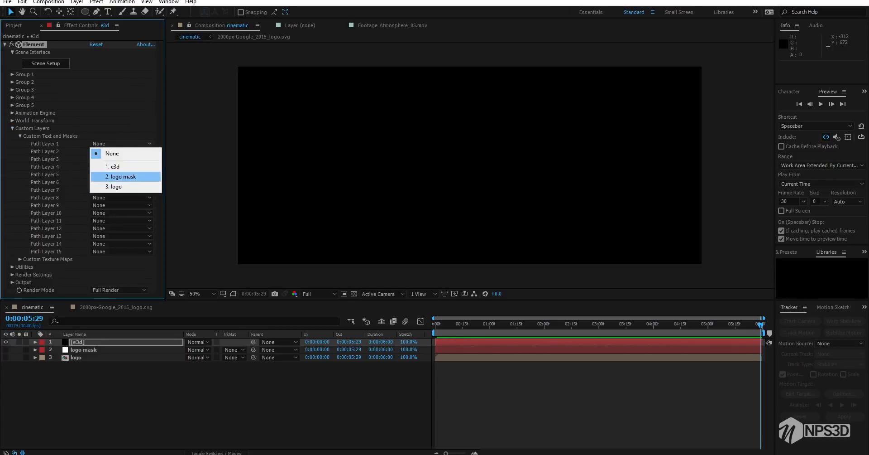
left_click(108, 177)
left_click(13, 128)
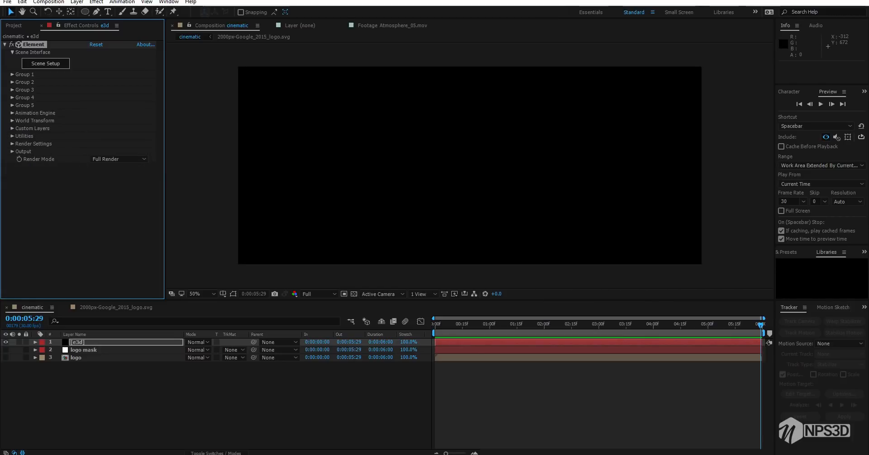
Open Element's Scene Setup and create an extruded 3D model from the logo mask path
left_click(45, 64)
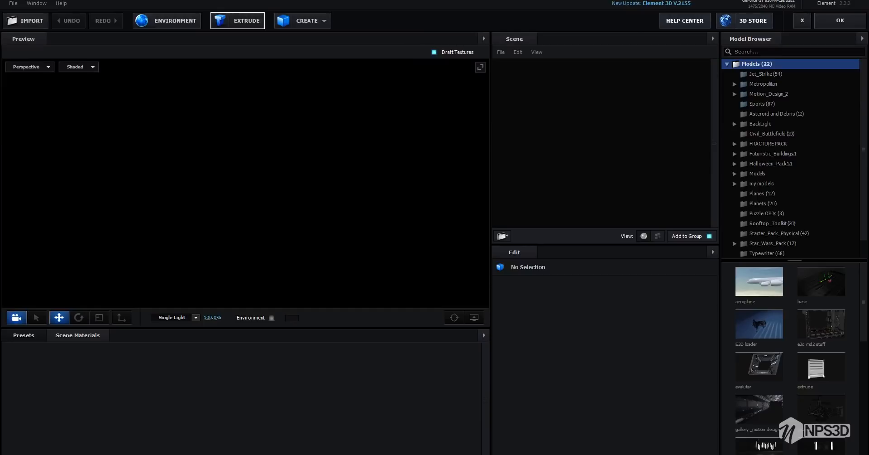
left_click(238, 21)
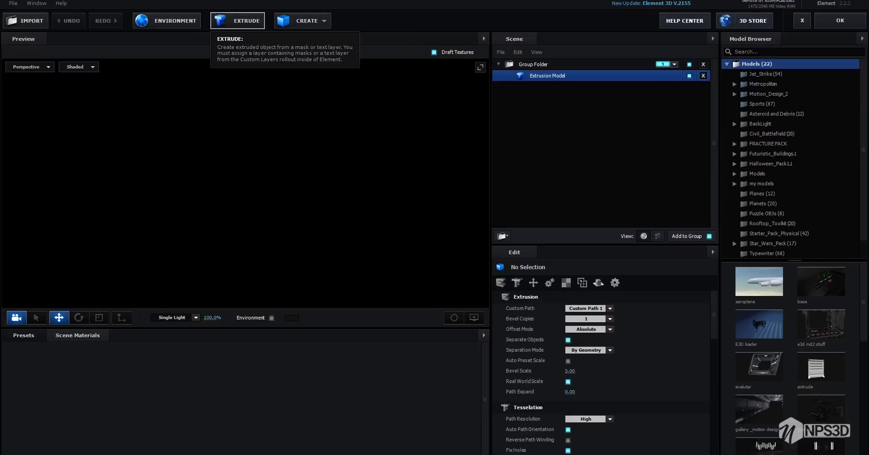
left_click_drag(226, 181, 290, 210)
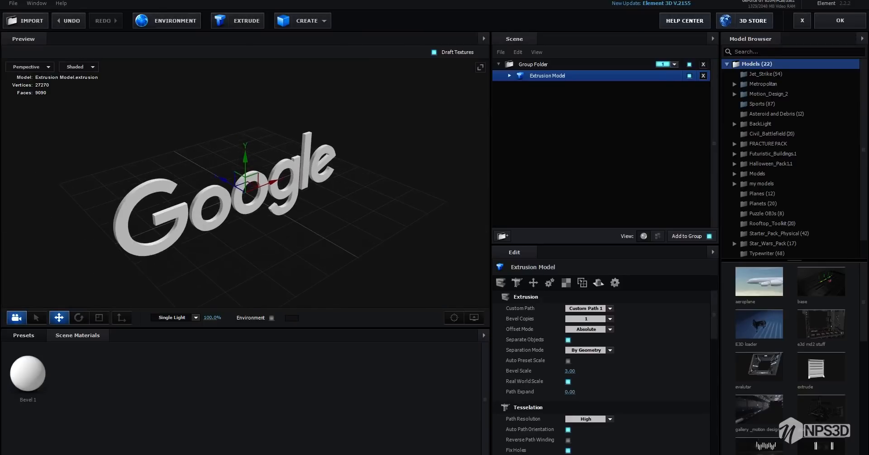
scroll(245, 181, "up", 5)
left_click_drag(244, 188, 316, 172)
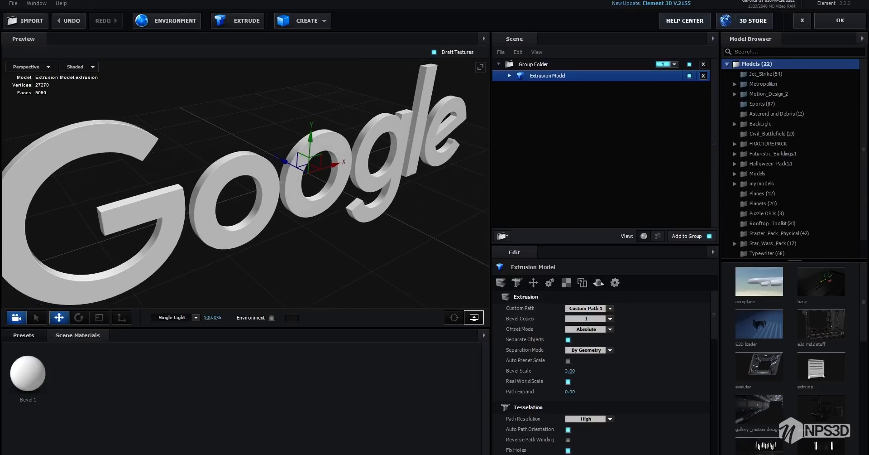
Examine the curved edges of the extruded Google letters up close
left_click(474, 317)
left_click(428, 287)
scroll(281, 182, "down", 5)
mouse_move(272, 190)
left_mouse_down()
mouse_move(294, 195)
mouse_move(253, 176)
mouse_move(266, 192)
left_mouse_up()
scroll(272, 181, "up", 6)
scroll(254, 181, "down", 4)
scroll(263, 188, "up", 8)
scroll(245, 182, "up", 6)
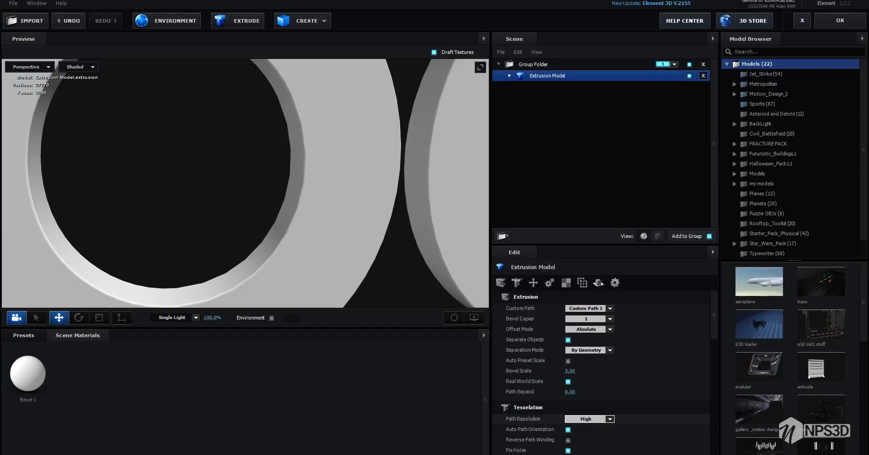
Set the extrusion model's Path Resolution to Extreme
left_click(586, 419)
left_click(588, 419)
left_click(589, 418)
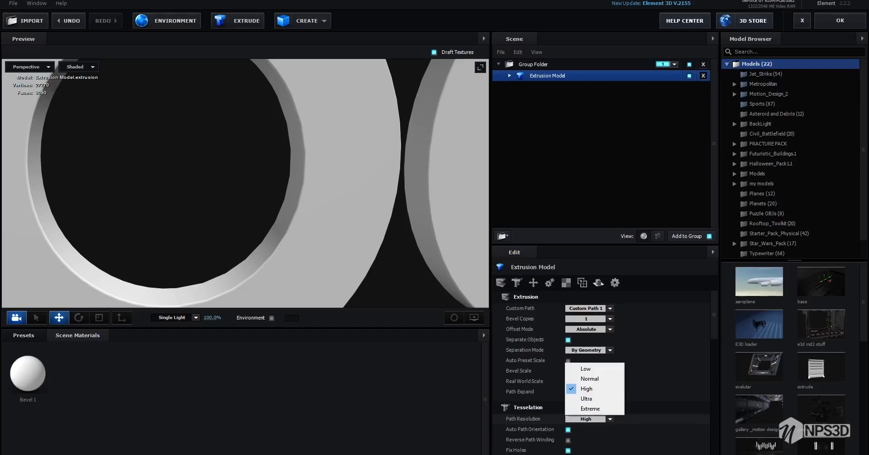
left_click(590, 408)
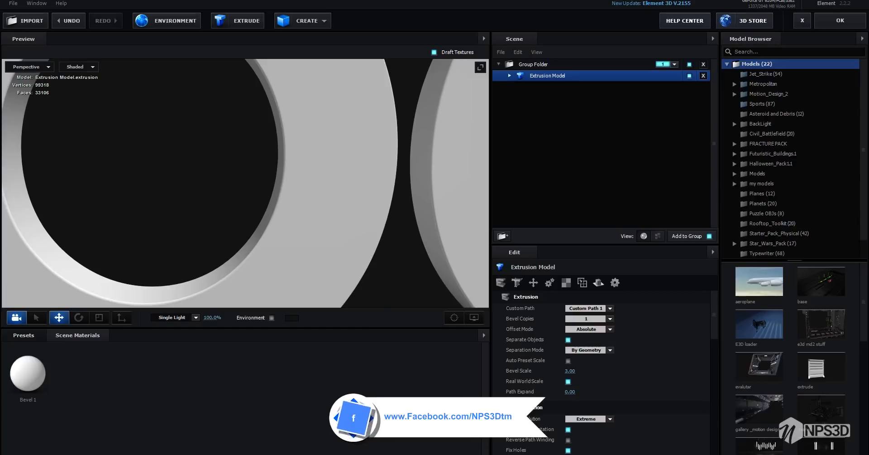
Display the extruded logo as a wireframe to inspect its mesh density
left_click(587, 419)
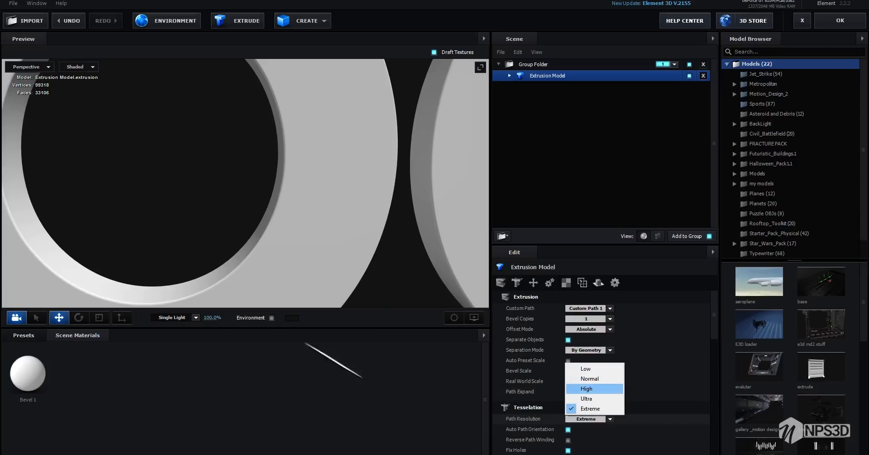
left_click(79, 66)
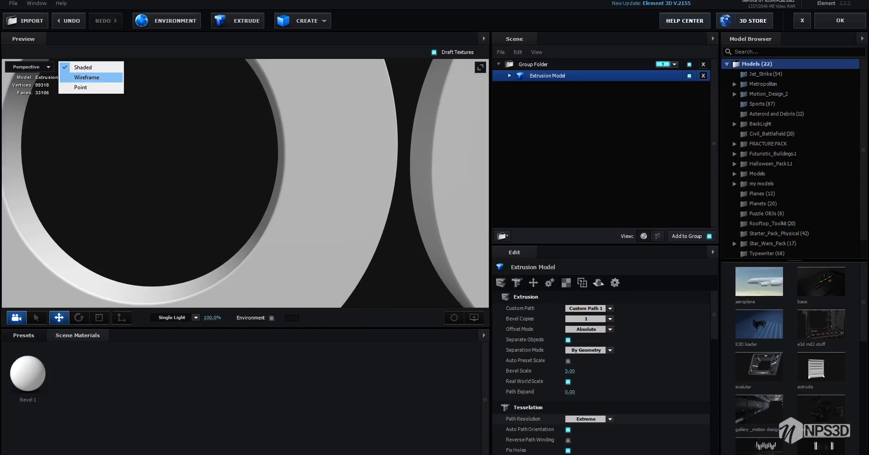
left_click(78, 78)
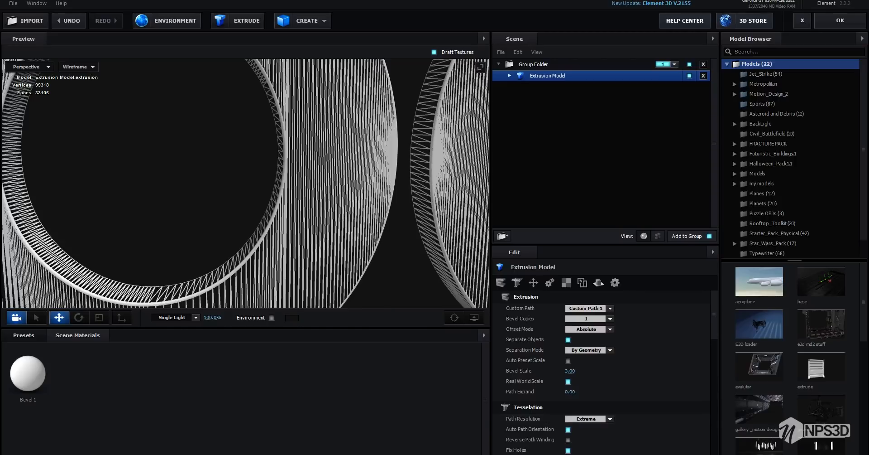
Set the extrusion model's Path Resolution to High and display the preview as Shaded
left_click(586, 418)
left_click(587, 388)
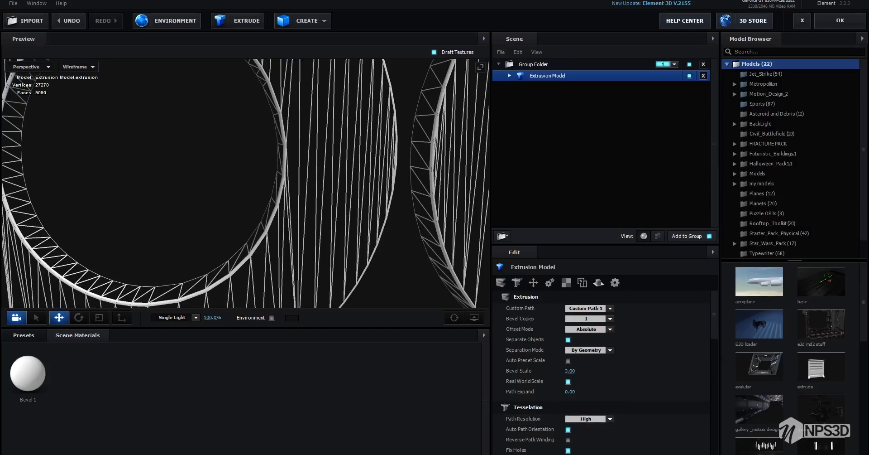
left_click(80, 67)
left_click(73, 66)
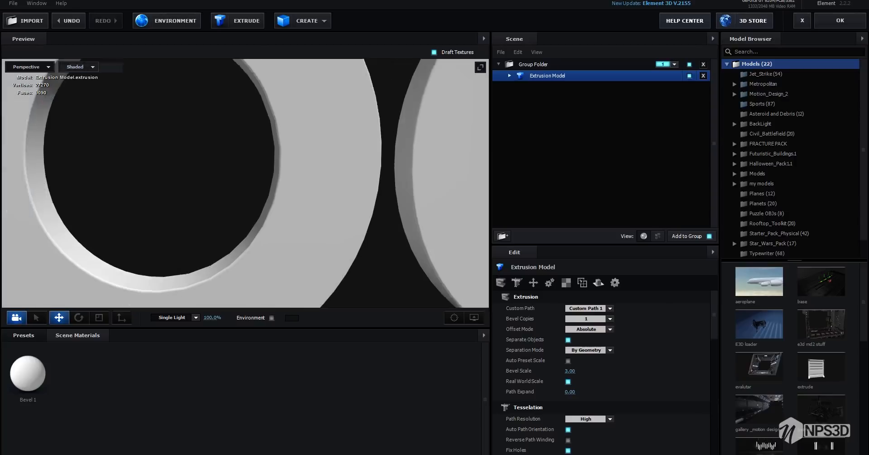
Rename the extrusion model as text
scroll(245, 183, "down", 4)
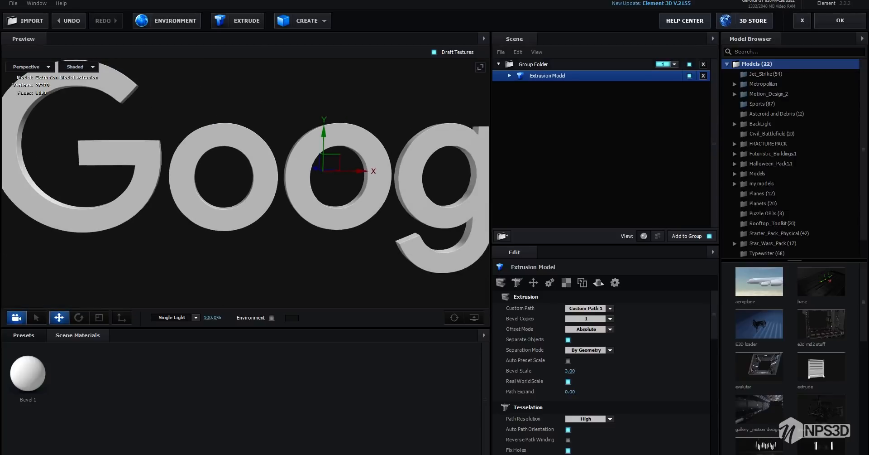
key("Return")
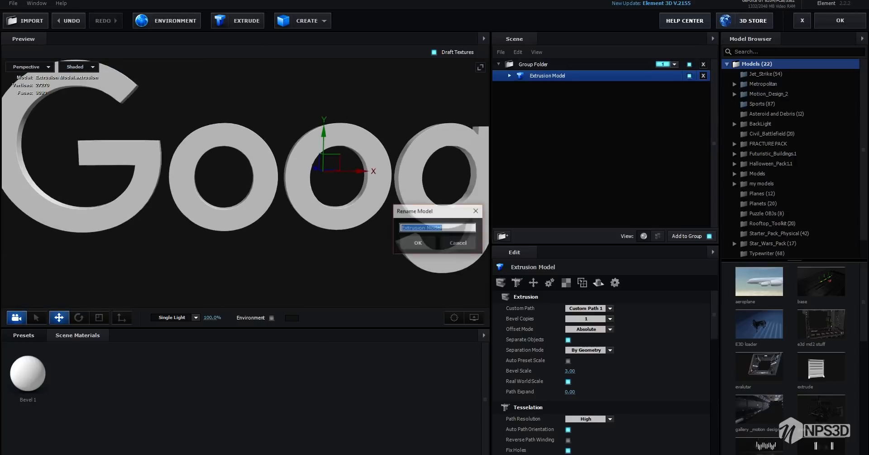
type("te t")
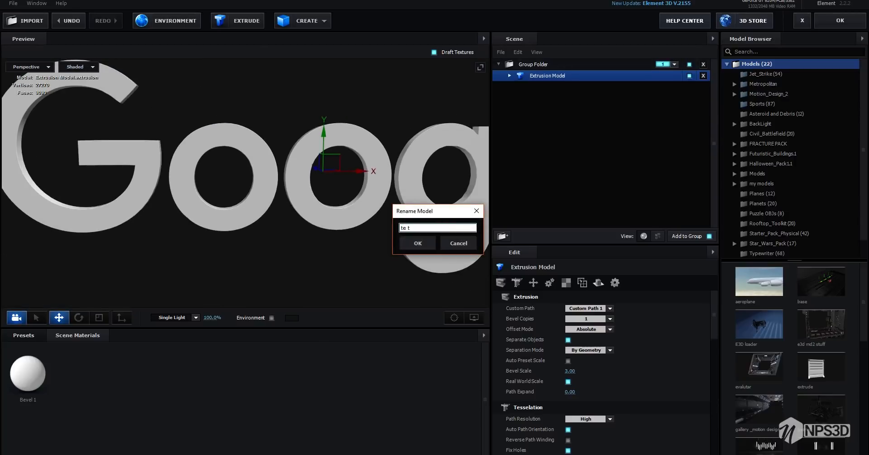
key("BackSpace")
key("BackSpace")
type("xt")
key("Return")
Enable Optimize Mesh in the text model's surface options
scroll(610, 371, "down", 10)
scroll(610, 371, "down", 3)
scroll(610, 372, "down", 5)
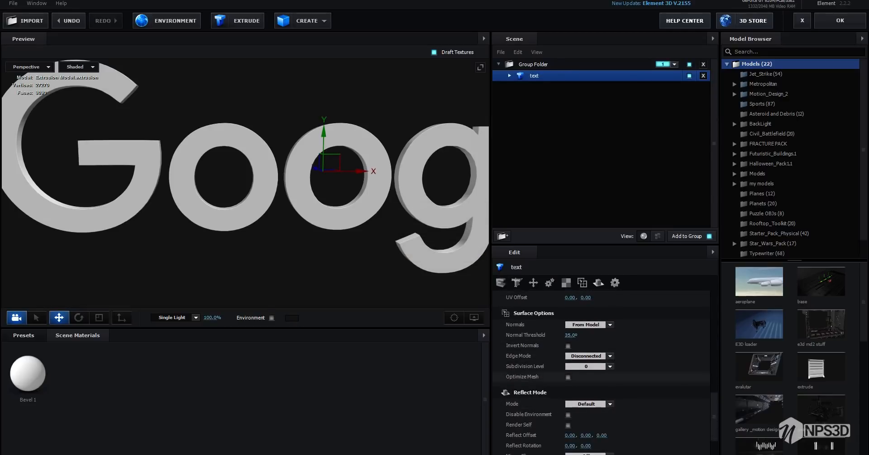
left_click(568, 377)
scroll(246, 183, "down", 5)
left_click_drag(246, 183, 312, 208)
scroll(245, 184, "up", 5)
Enable Bevel Backside on the text model's Bevel 1
scroll(605, 369, "up", 12)
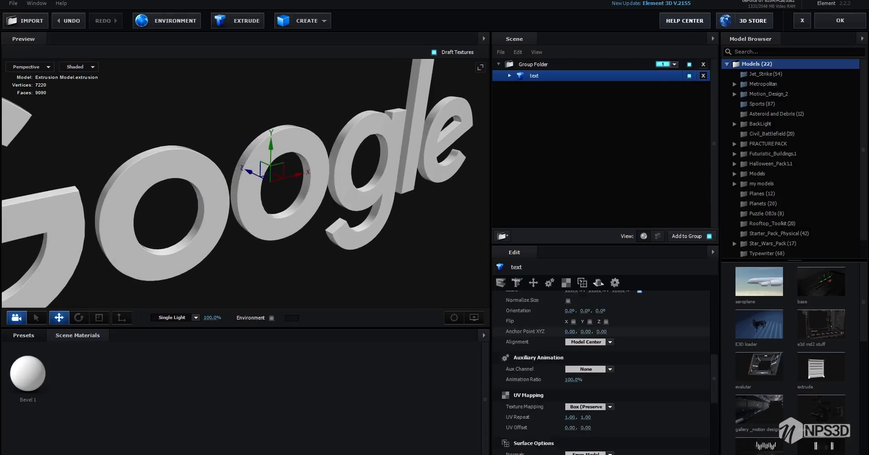
left_click(509, 76)
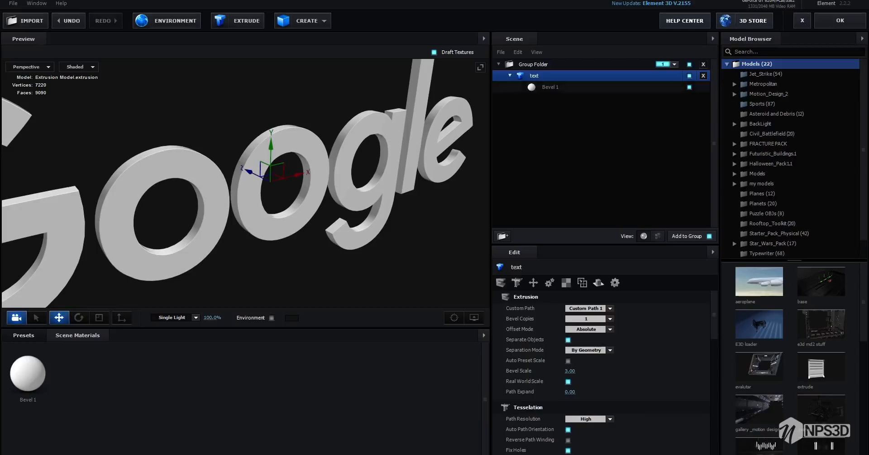
left_click(551, 87)
scroll(272, 183, "down", 3)
left_click_drag(272, 183, 296, 195)
scroll(246, 184, "up", 5)
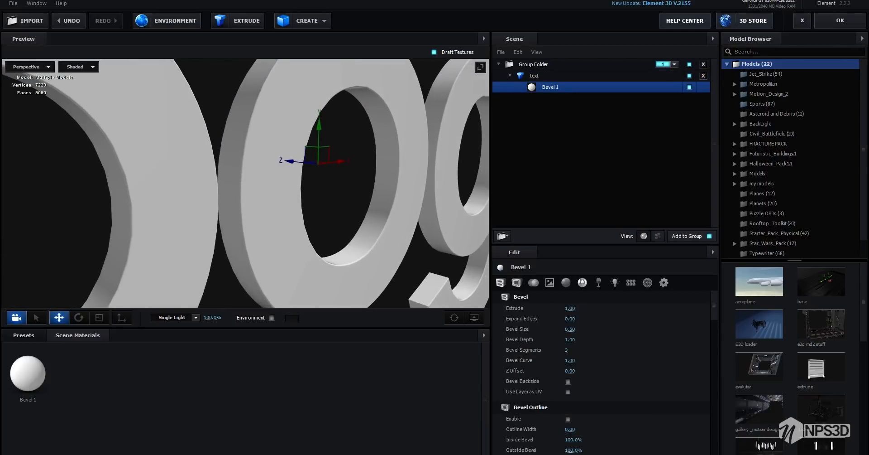
scroll(245, 183, "up", 4)
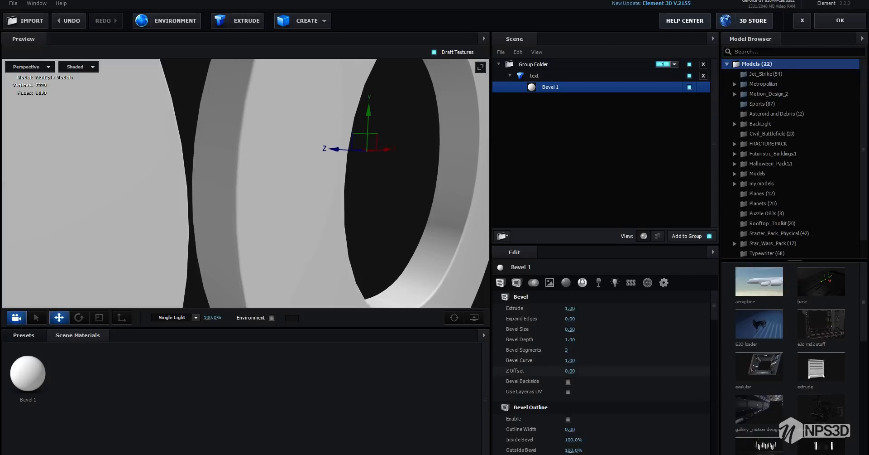
left_click(568, 381)
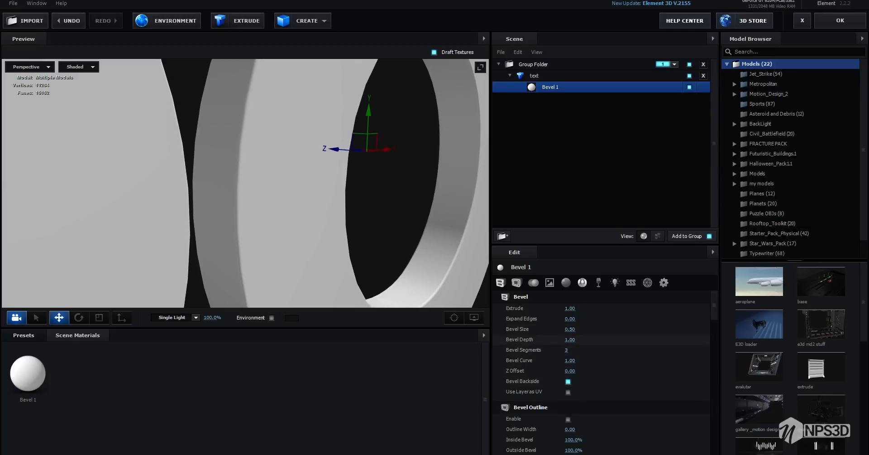
Set the text model's Bevel Size to 0.90, Bevel Depth to 1.53 and Bevel Segments to 8
left_click_drag(570, 330, 594, 339)
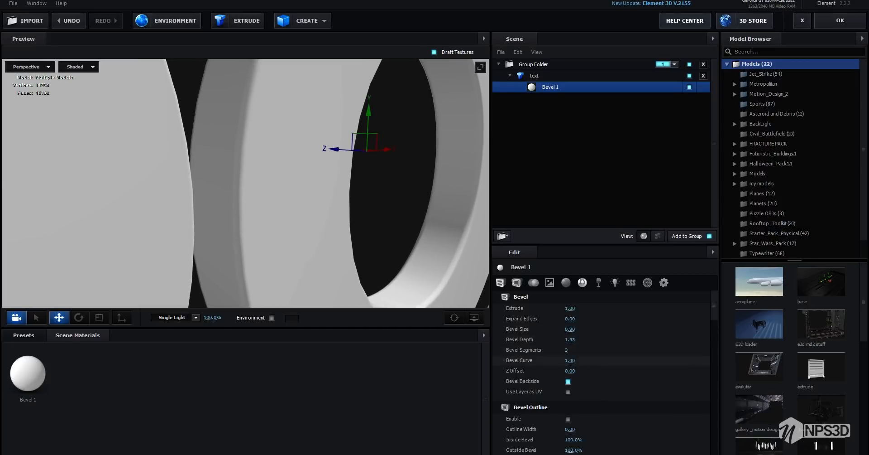
left_click(567, 350)
type("8")
key("Return")
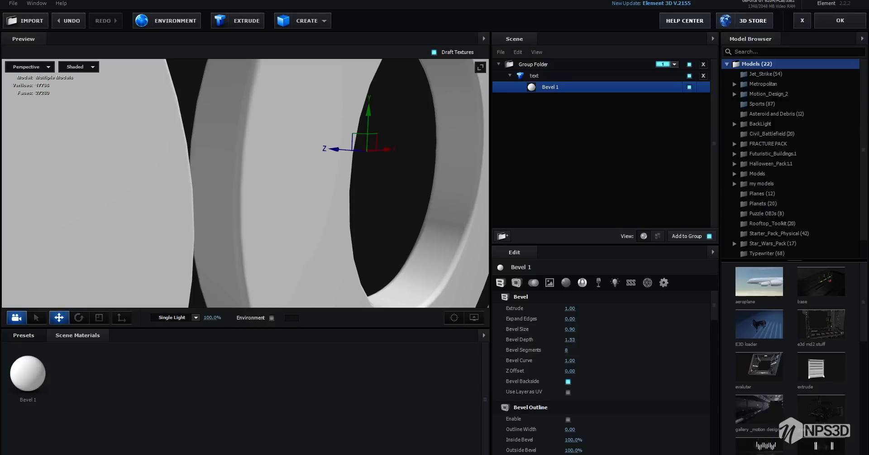
scroll(245, 183, "down", 6)
left_click_drag(245, 183, 267, 192)
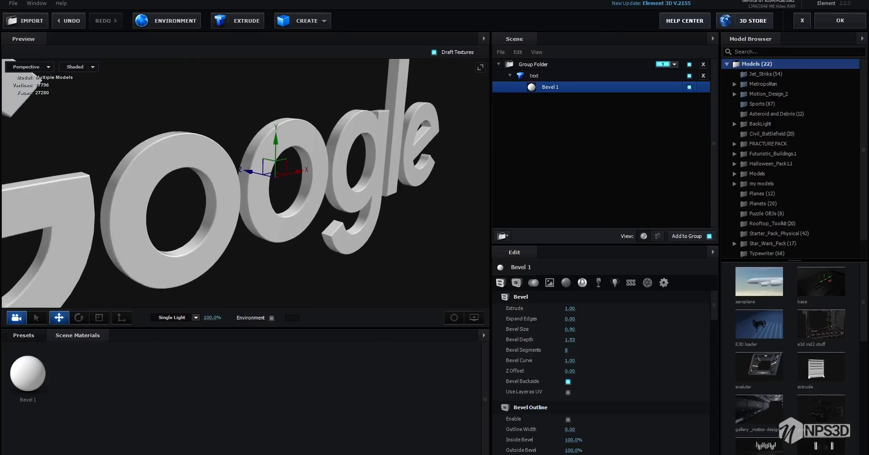
Duplicate the text model and rename the copy as silver
right_click(552, 76)
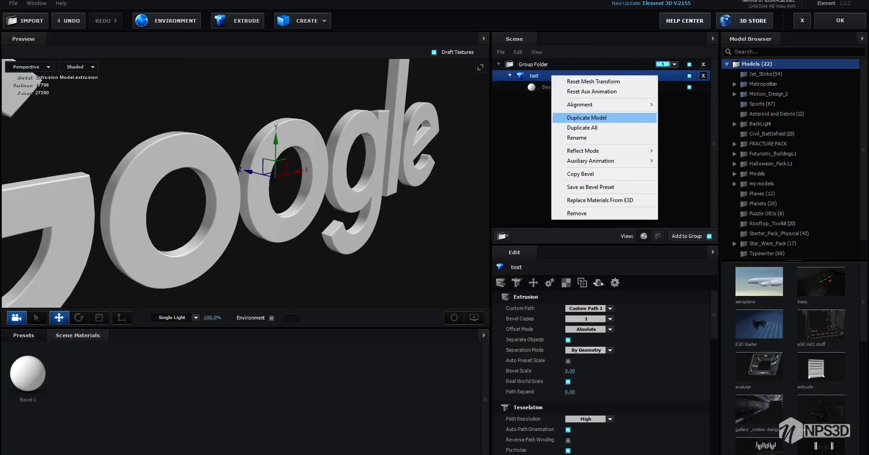
left_click(587, 118)
double_click(535, 98)
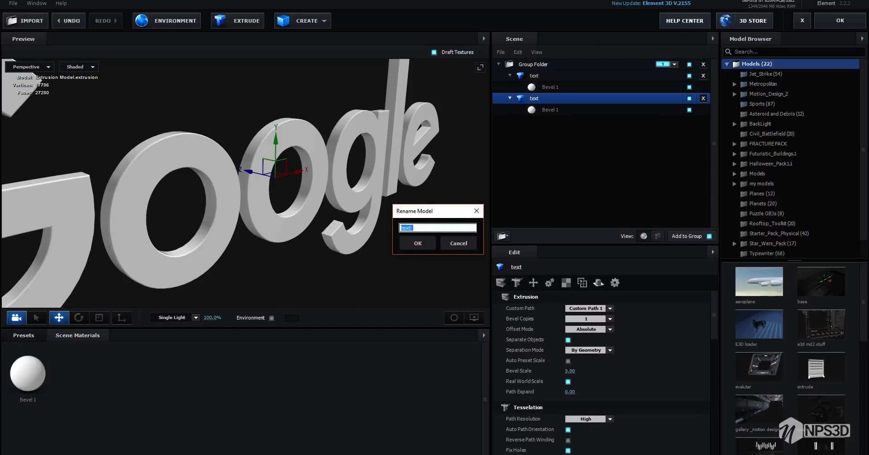
type("silver")
key("Return")
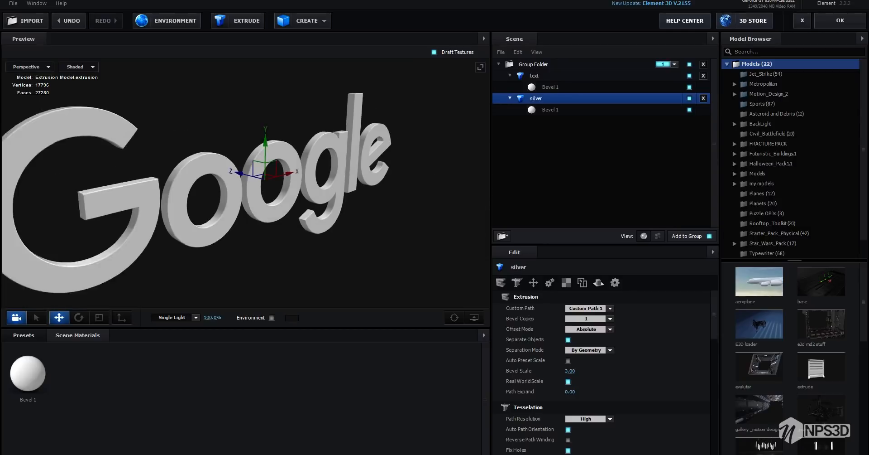
Move the silver copy back along the Z axis behind the text and set its bevel's Extrude to 5
left_click_drag(234, 172, 213, 166)
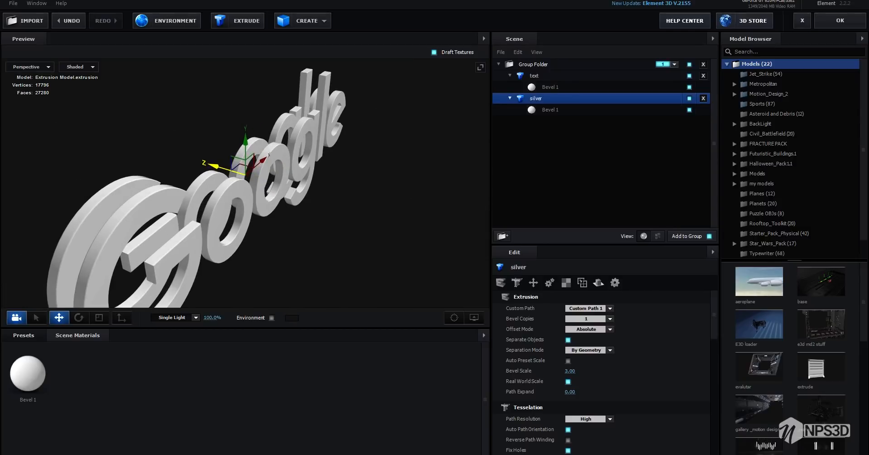
left_click(550, 109)
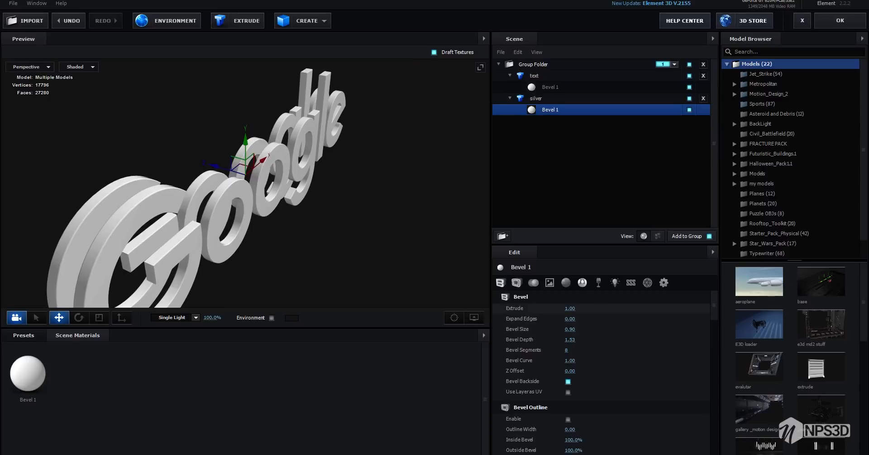
left_click(570, 308)
type("5")
key("Return")
Adjust the silver model's position along the Z axis so it meets the back of the front text
left_click_drag(254, 208, 312, 204)
left_click_drag(206, 173, 208, 174)
left_click_drag(290, 203, 231, 210)
Duplicate the text model and move the copy along the Z axis to the back of the silver model
left_click(534, 76)
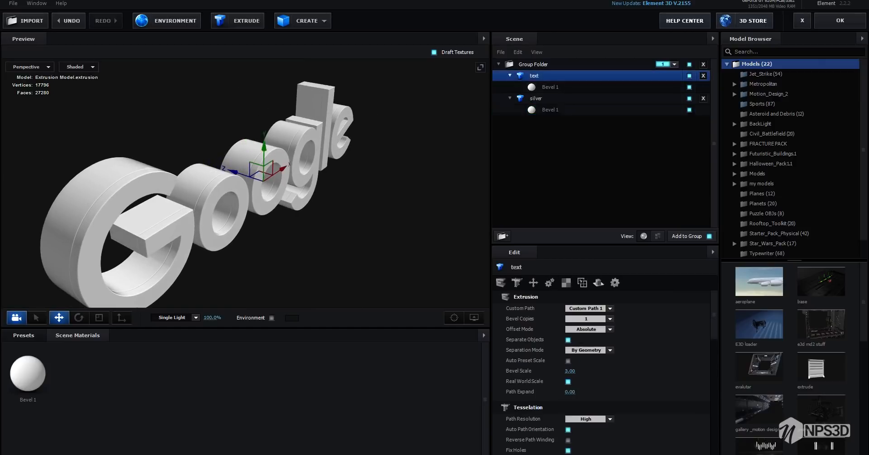
right_click(535, 76)
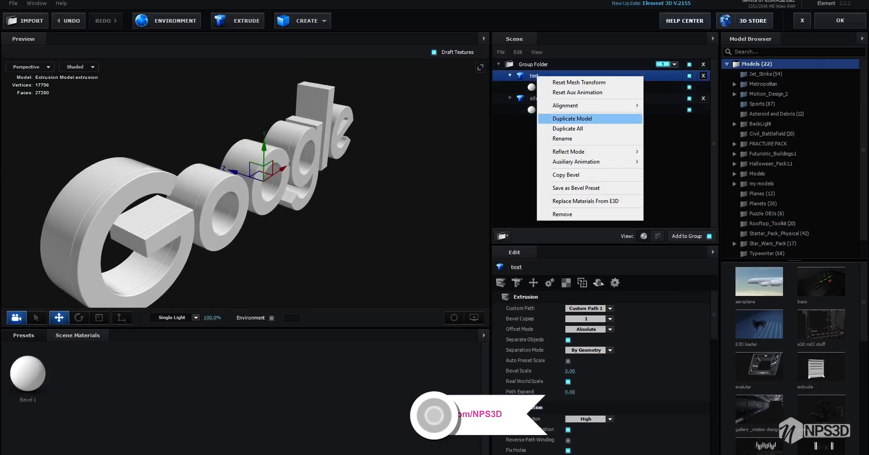
left_click(573, 119)
left_click_drag(226, 175, 308, 192)
scroll(190, 181, "down", 3)
scroll(299, 182, "up", 4)
Open the Metal material presets of Pro_Shaders_2
left_click(23, 335)
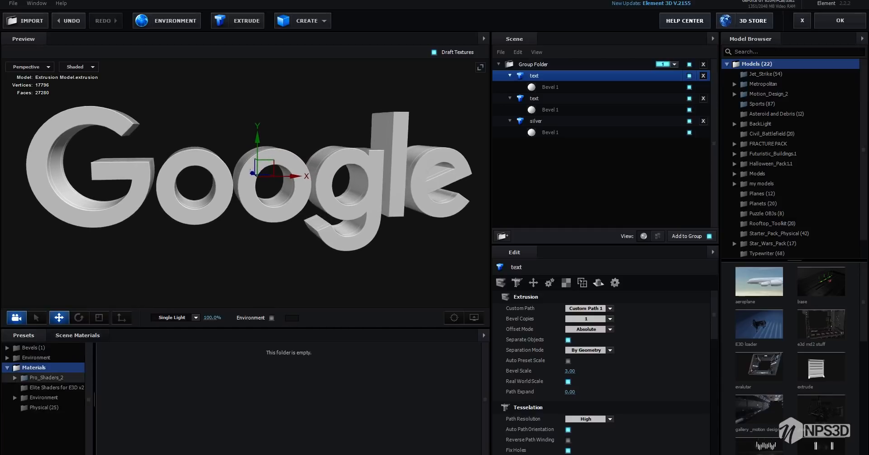
left_click(15, 378)
left_click(50, 427)
scroll(169, 385, "down", 1)
scroll(169, 392, "down", 2)
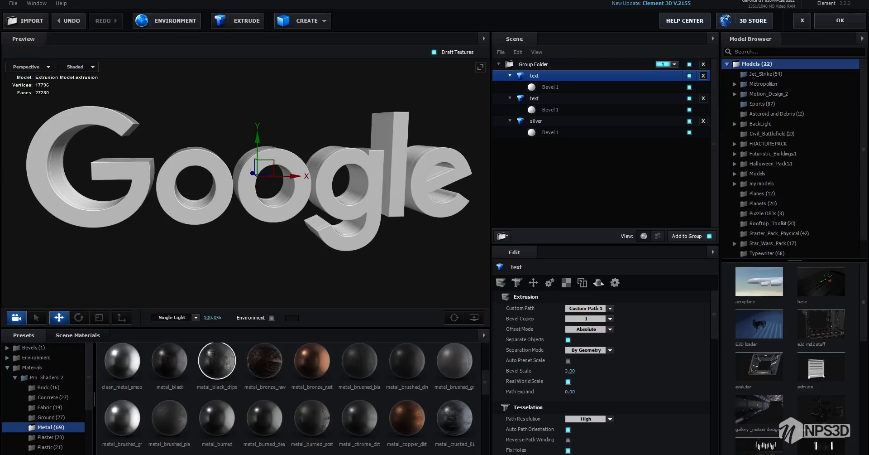
Apply the metal_burned preset to the front text and to the silver model behind it
left_click_drag(216, 361, 161, 161)
left_click_drag(217, 418, 175, 140)
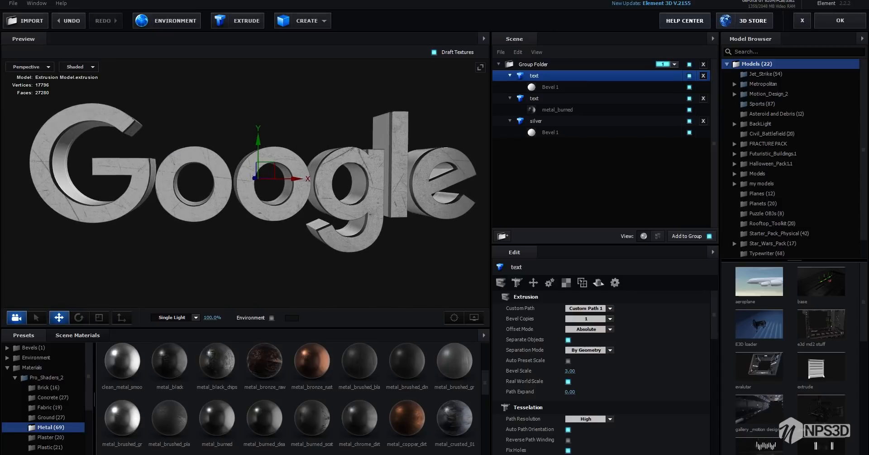
left_click_drag(204, 217, 236, 217)
scroll(218, 399, "down", 5)
left_click_drag(169, 372, 254, 222)
scroll(217, 390, "up", 8)
Try other metal presets on the front text and turn off Draft Textures
left_click_drag(312, 367, 194, 199)
left_click_drag(169, 424, 195, 200)
left_click_drag(236, 217, 308, 240)
scroll(244, 190, "up", 5)
left_click(434, 52)
Compare further metal presets on the front text from several angles, settling on metal_burned_clean
scroll(244, 191, "down", 4)
left_click_drag(123, 424, 186, 176)
left_click_drag(235, 217, 290, 218)
left_click_drag(216, 424, 195, 200)
left_click_drag(271, 217, 200, 199)
scroll(245, 398, "down", 4)
left_click_drag(217, 386, 271, 217)
scroll(244, 191, "up", 4)
left_click_drag(360, 386, 195, 199)
scroll(245, 190, "down", 4)
left_click_drag(253, 208, 227, 235)
scroll(244, 398, "down", 1)
left_click_drag(216, 412, 195, 199)
left_click_drag(226, 217, 295, 235)
left_click_drag(122, 355, 181, 195)
left_click_drag(280, 227, 226, 212)
scroll(169, 363, "up", 3)
left_click_drag(169, 392, 169, 199)
mouse_move(227, 213)
left_mouse_down()
mouse_move(289, 226)
mouse_move(227, 212)
left_mouse_up()
scroll(244, 398, "down", 3)
left_click_drag(217, 386, 195, 208)
left_click_drag(226, 213, 272, 222)
left_click_drag(265, 386, 208, 199)
left_click_drag(271, 222, 289, 226)
scroll(245, 398, "down", 1)
left_click_drag(217, 386, 90, 199)
scroll(244, 398, "up", 1)
scroll(244, 190, "up", 1)
left_click_drag(227, 203, 272, 222)
scroll(245, 398, "up", 2)
scroll(245, 398, "up", 2)
left_click_drag(217, 399, 136, 199)
left_click_drag(281, 222, 226, 208)
scroll(245, 398, "down", 1)
left_click_drag(169, 424, 136, 199)
left_click_drag(271, 218, 226, 209)
left_click_drag(217, 417, 135, 200)
left_click_drag(227, 208, 231, 231)
scroll(245, 191, "down", 2)
Remove all unused materials from the scene
left_click(78, 336)
left_click(484, 335)
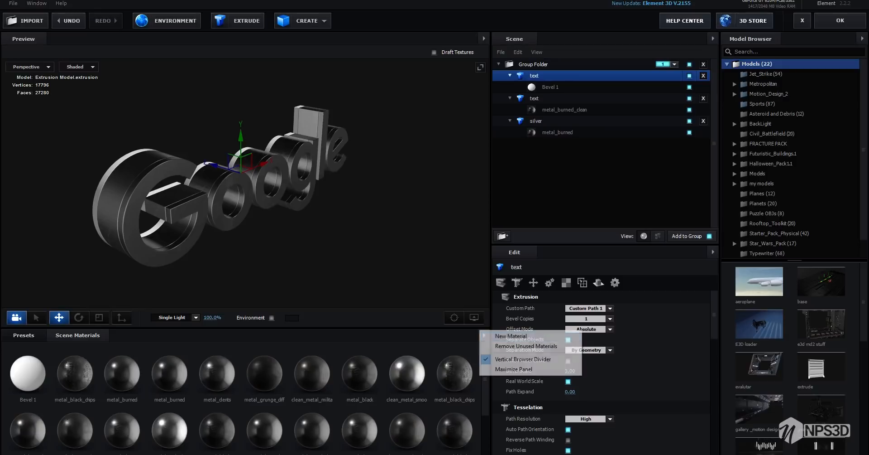
left_click(530, 347)
Apply the metal_burned_clean scene material to the back text copy
left_click_drag(181, 217, 281, 215)
left_click_drag(122, 373, 251, 246)
left_click_drag(75, 373, 253, 195)
scroll(249, 195, "up", 4)
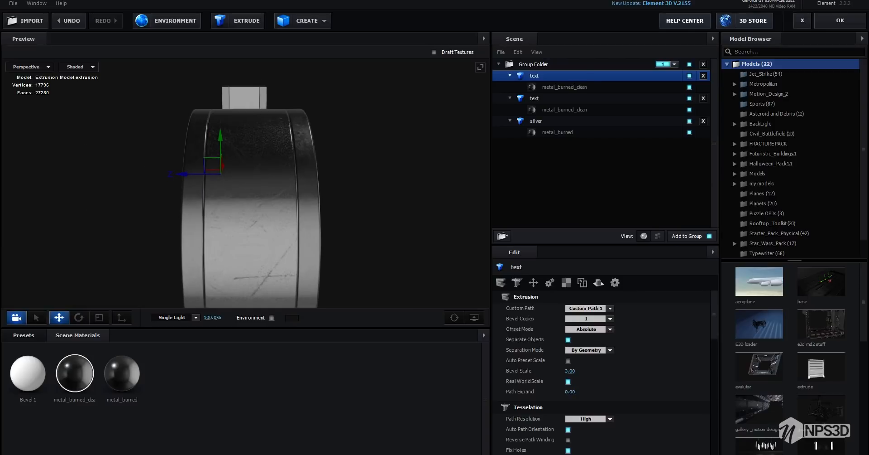
Remove the unused Bevel 1 material from the scene and reapply metal_burned to the silver model
left_click(483, 335)
left_click(507, 347)
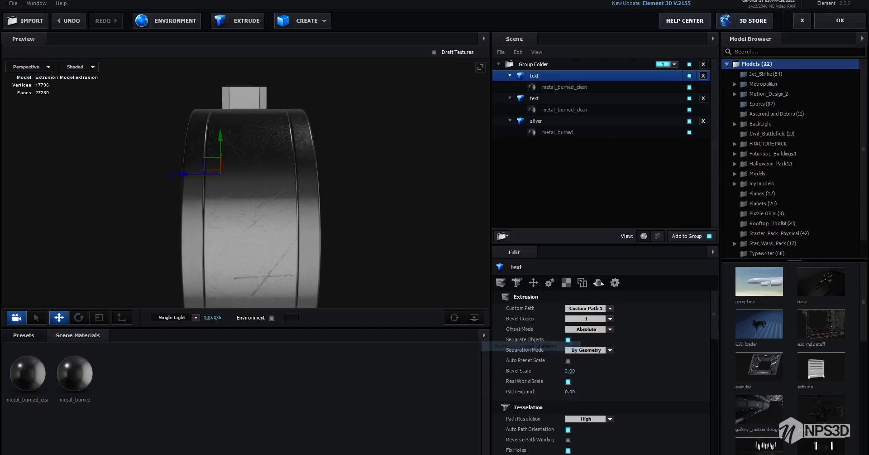
left_click_drag(75, 373, 218, 238)
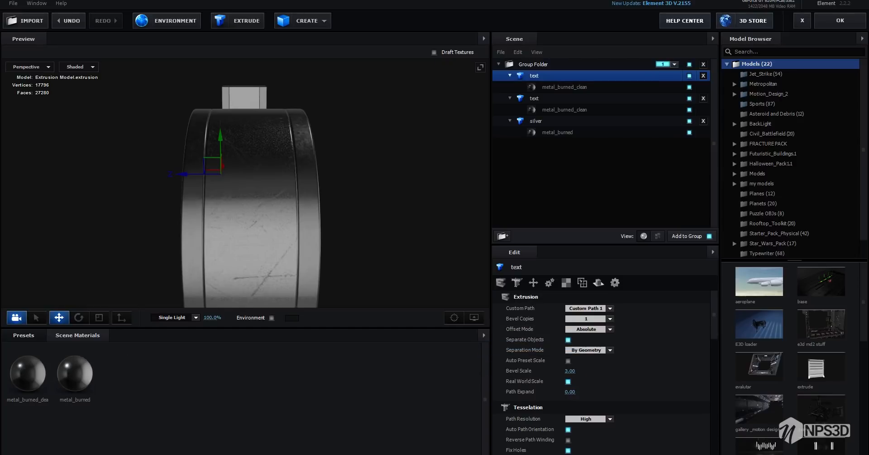
Set the metal_burned material's Normal Bump to 33%
left_click(75, 374)
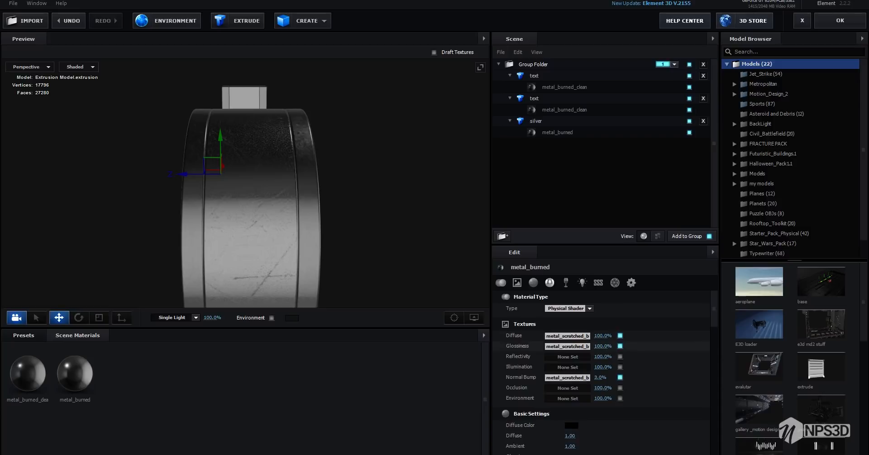
scroll(634, 350, "down", 2)
scroll(634, 350, "down", 1)
left_click_drag(602, 314, 610, 313)
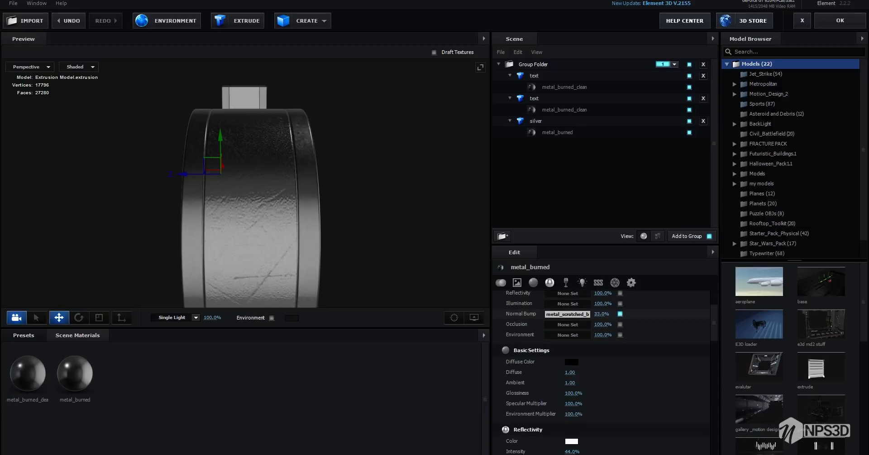
left_click_drag(254, 181, 192, 209)
Set the back text copy's Texture Mapping to Box Repeat with a UV Repeat of 3 by 3
left_click(535, 75)
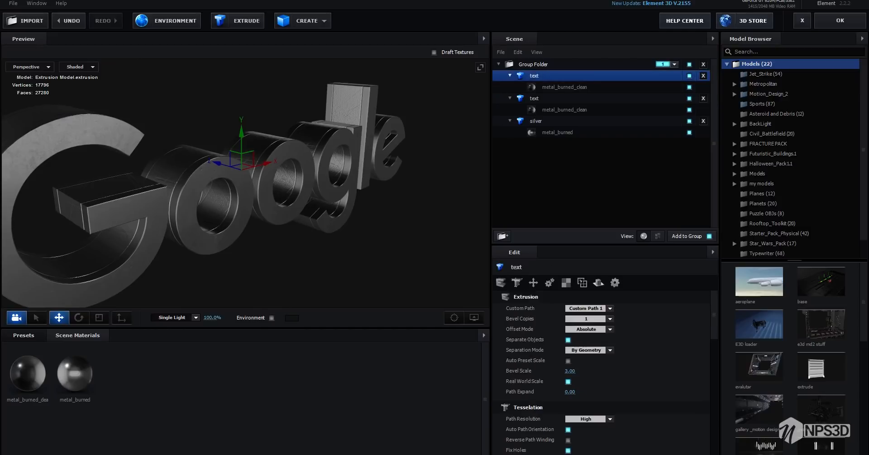
left_click(566, 283)
left_click(589, 308)
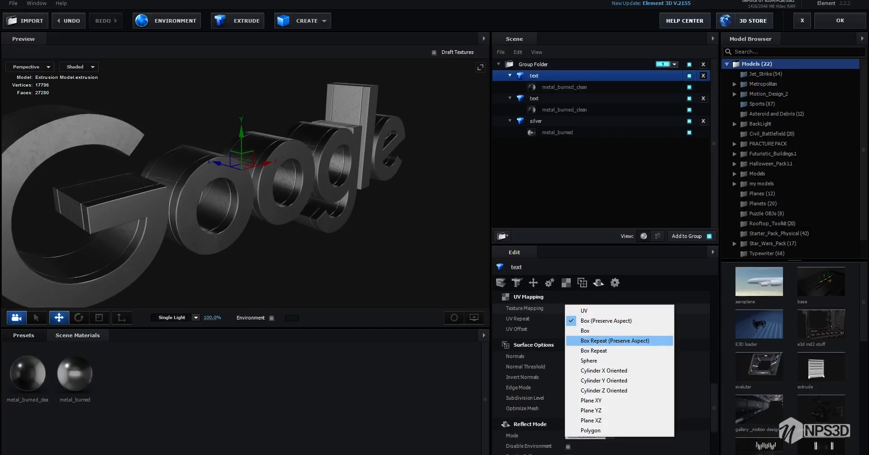
left_click(594, 351)
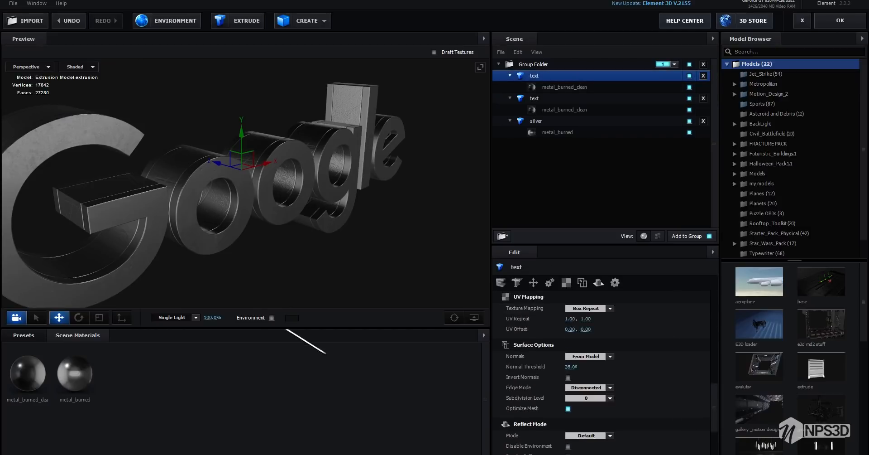
type("3")
key("Tab")
type("3")
key("Return")
Set the front text model's Texture Mapping to Box Repeat with a UV Repeat of 3 by 3
left_click(557, 98)
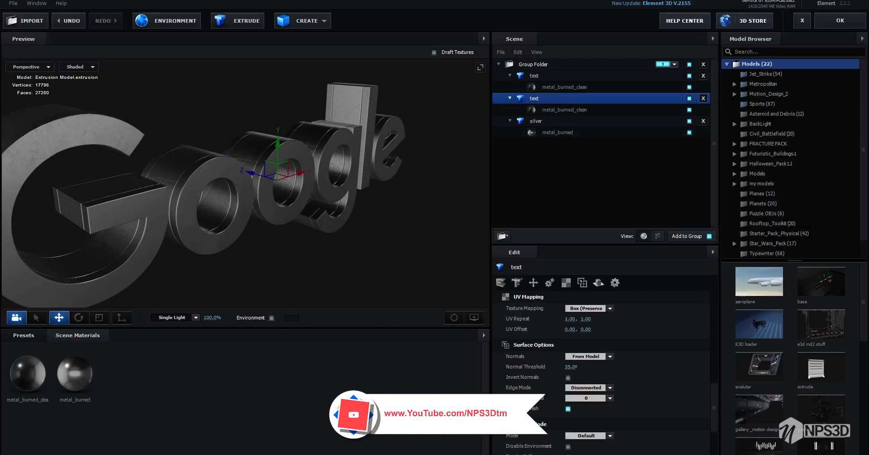
left_click(588, 309)
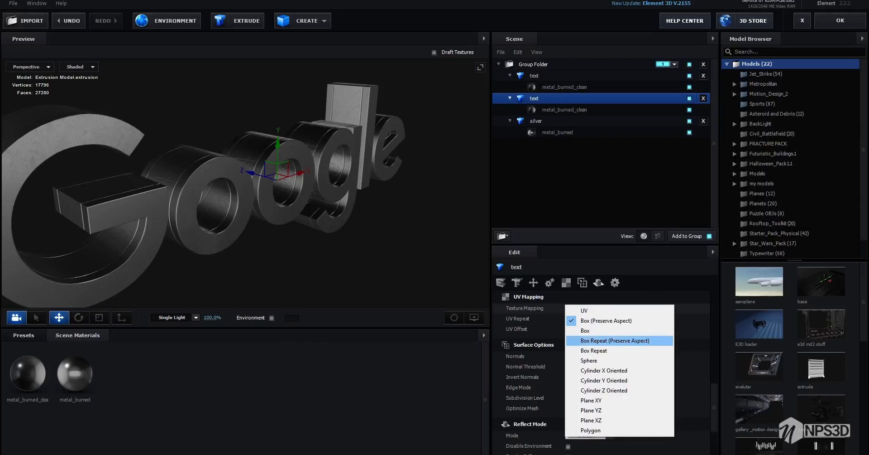
left_click(594, 350)
left_click(570, 318)
type("3")
key("Return")
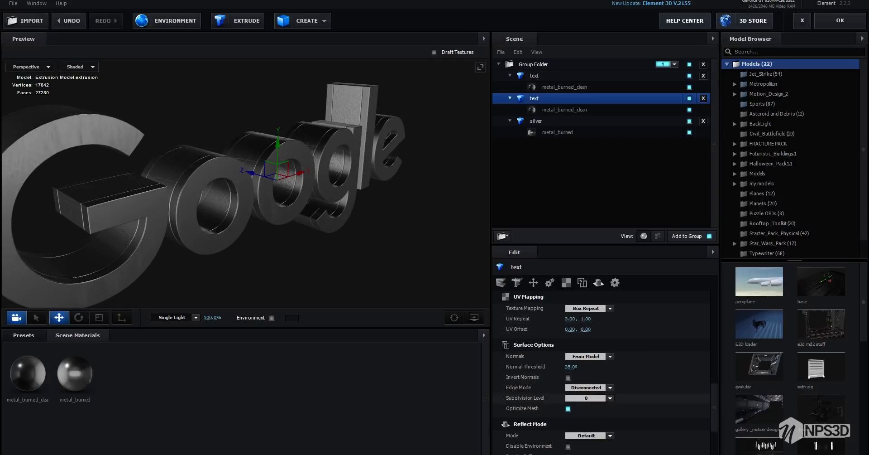
left_click(586, 319)
type("3")
key("Return")
Set the silver model's Texture Mapping to Box Repeat with a UV Repeat of 3 by 3
left_click(536, 121)
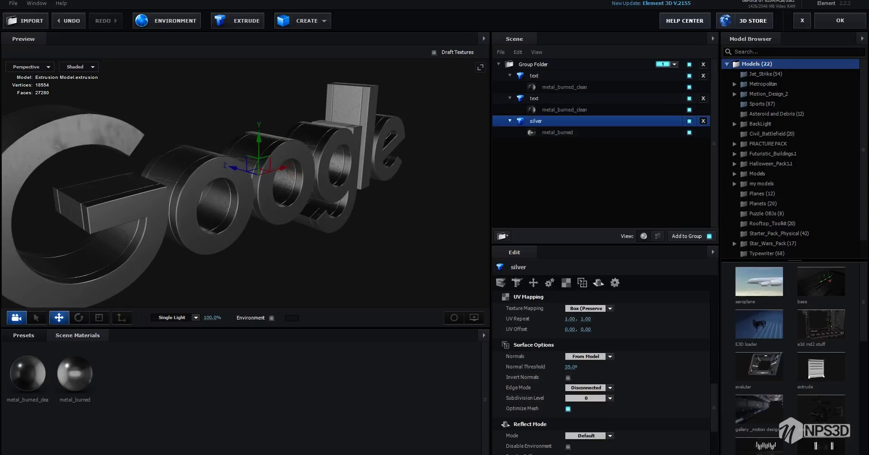
left_click(589, 309)
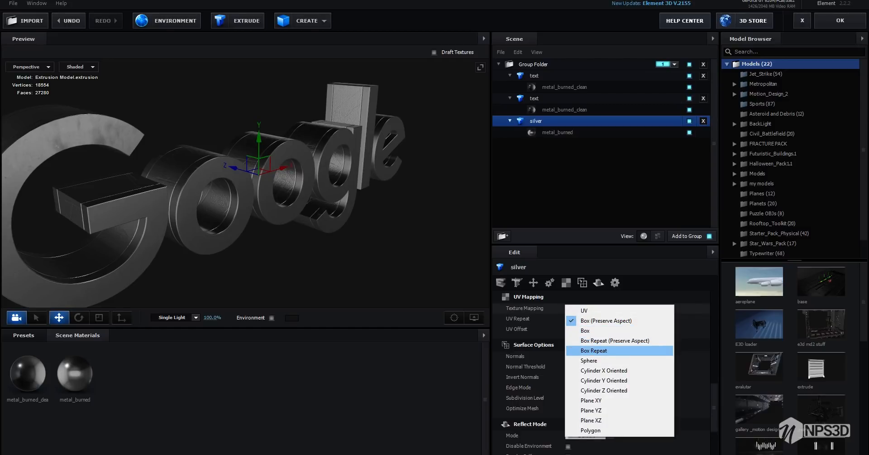
key("Return")
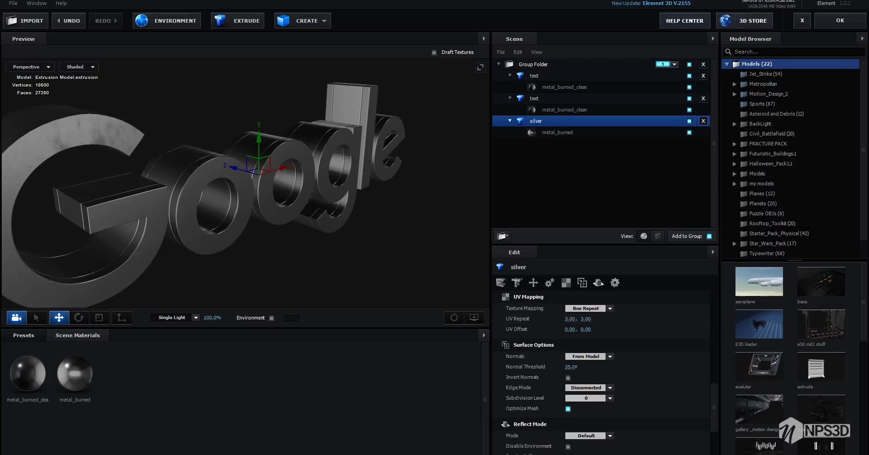
left_click(535, 98)
left_click(534, 76)
scroll(244, 185, "down", 3)
left_click_drag(245, 190, 312, 192)
scroll(244, 186, "up", 4)
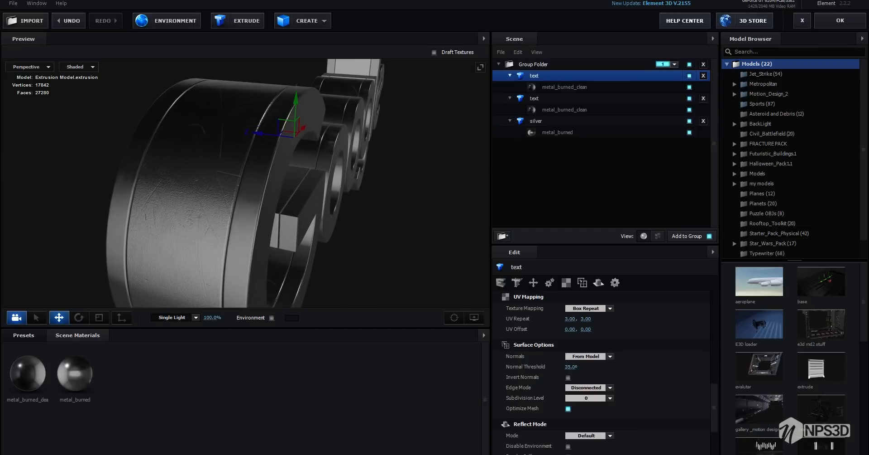
left_click(75, 373)
scroll(573, 340, "down", 3)
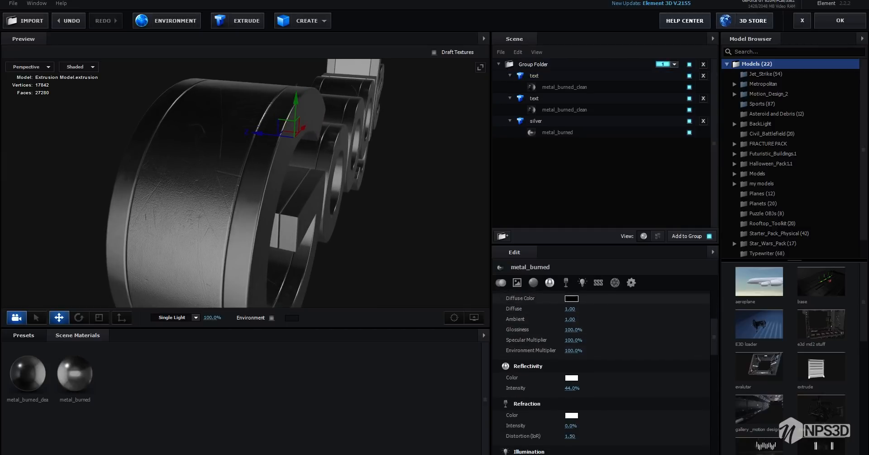
left_click(571, 298)
left_click(498, 300)
mouse_move(498, 300)
left_mouse_down()
mouse_move(492, 256)
mouse_move(492, 338)
left_mouse_up()
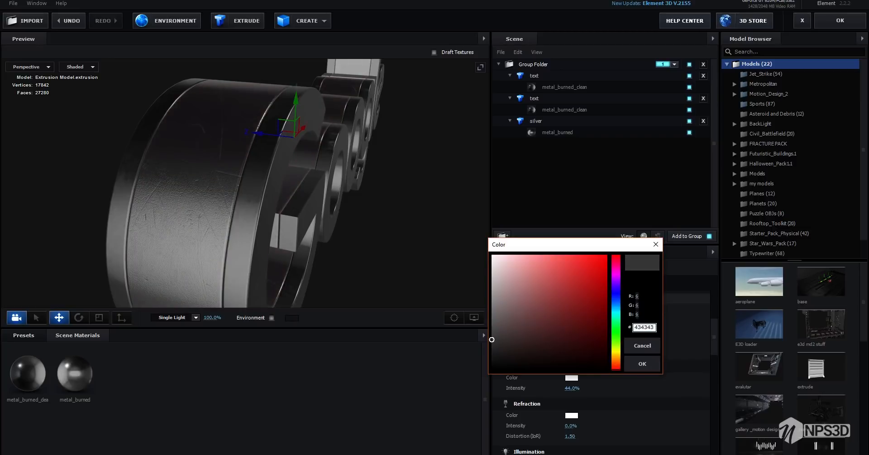
left_click(642, 346)
Raise the metal_burned material's Reflectivity Intensity and apply the Scene Setup to the composition
left_click_drag(573, 388, 590, 388)
scroll(272, 181, "down", 3)
left_click_drag(272, 181, 247, 171)
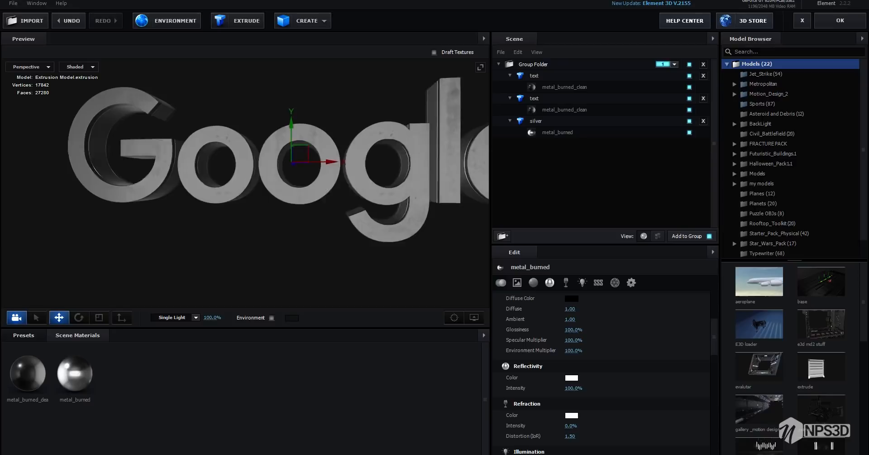
scroll(271, 169, "down", 3)
left_click(840, 21)
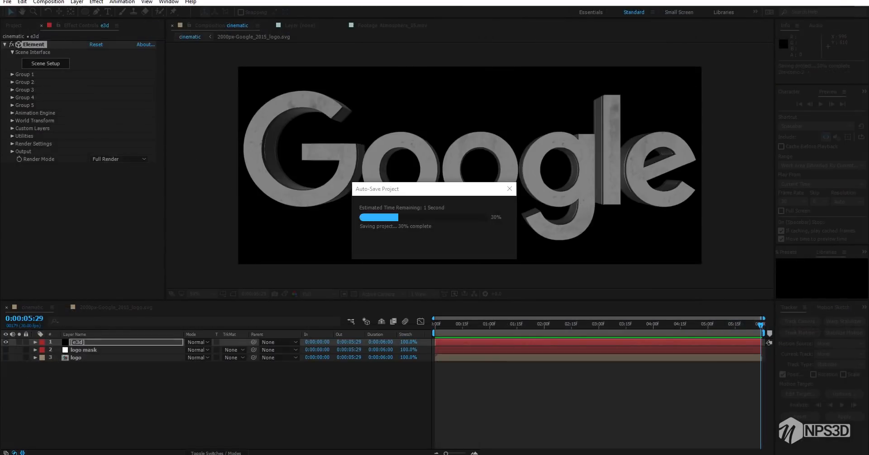
Set Group 1's Particle Size to 5.00 in the Element effect to shrink the logo
left_click(132, 395)
left_click(12, 75)
left_click(20, 98)
left_click(96, 106)
key("Return")
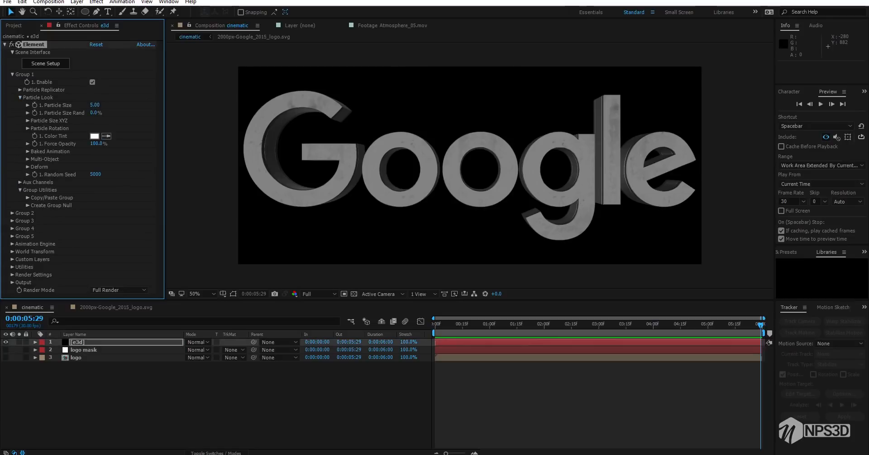
left_click(20, 97)
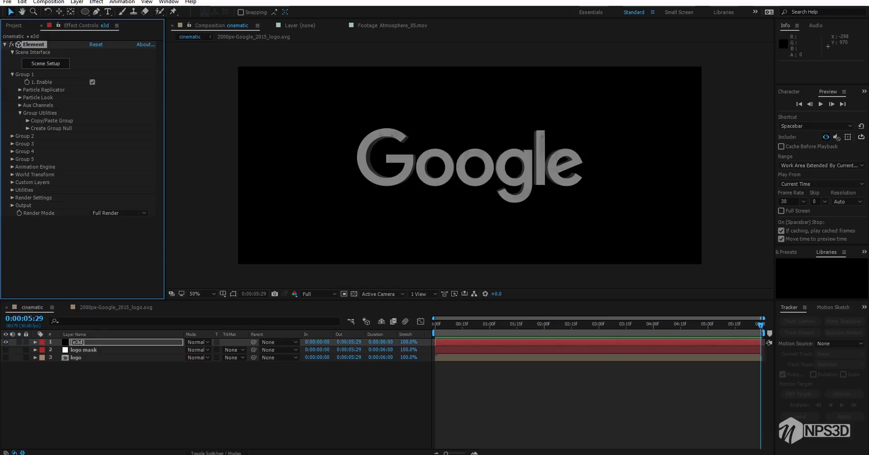
left_click(177, 393)
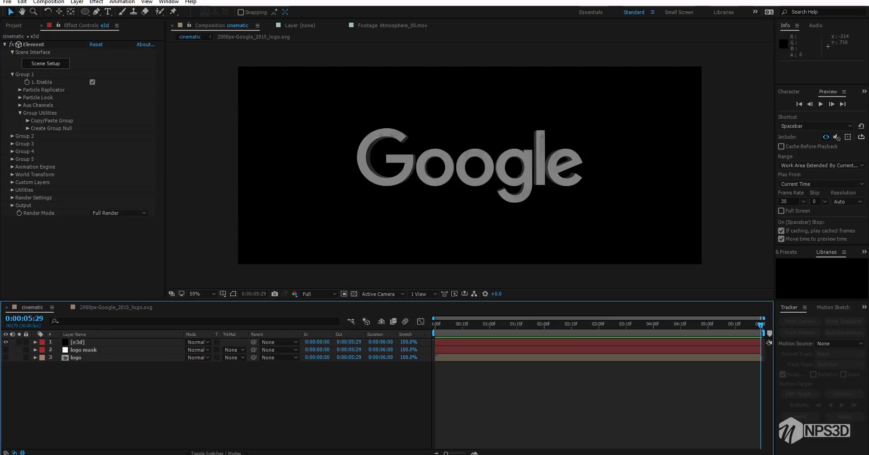
Add a two-node camera with the 28mm preset to the cinematic composition
left_click(20, 113)
left_click(20, 90)
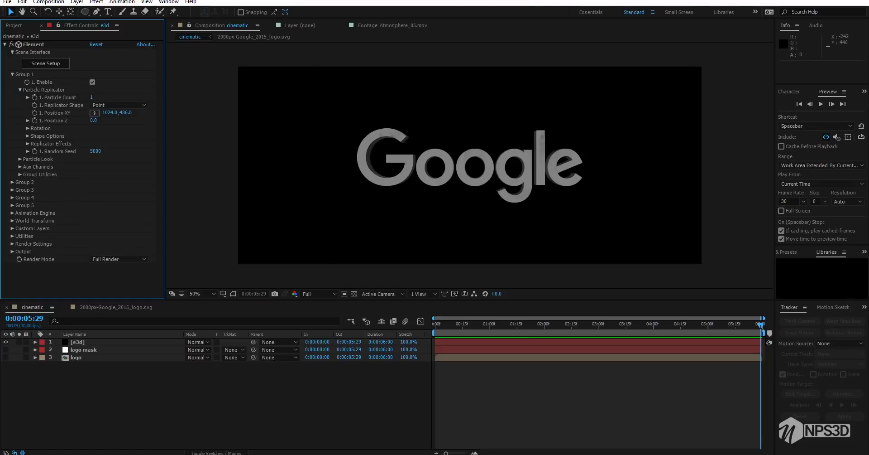
right_click(95, 301)
mouse_move(136, 305)
left_click(226, 349)
left_click(226, 38)
left_click(219, 92)
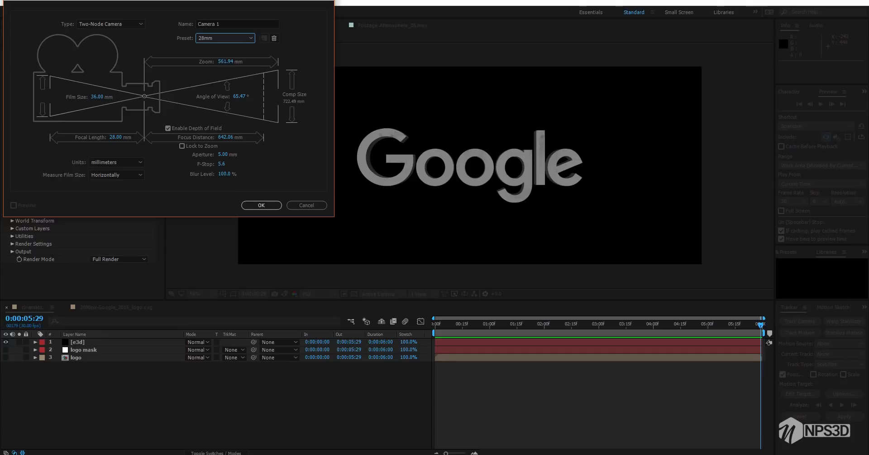
key("Return")
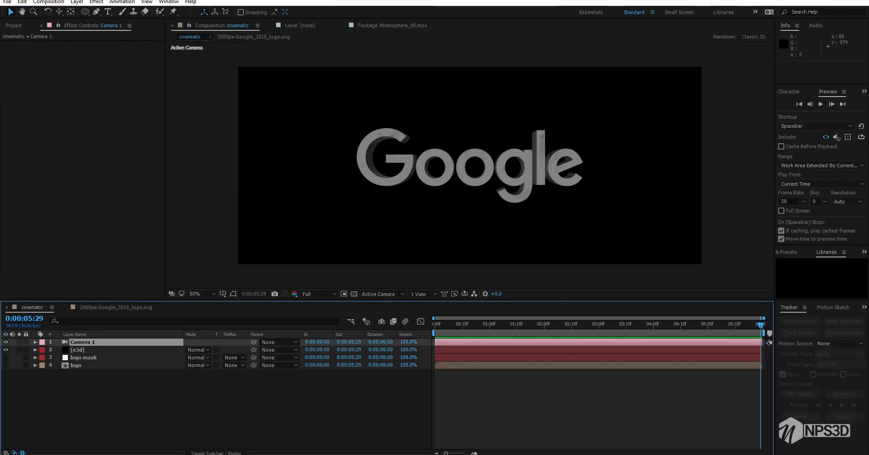
Keyframe Group 1's Position Z on the e3d layer at 0.0 at 0:00:02:15 and at 245 at 0:00:00:00
left_click(78, 349)
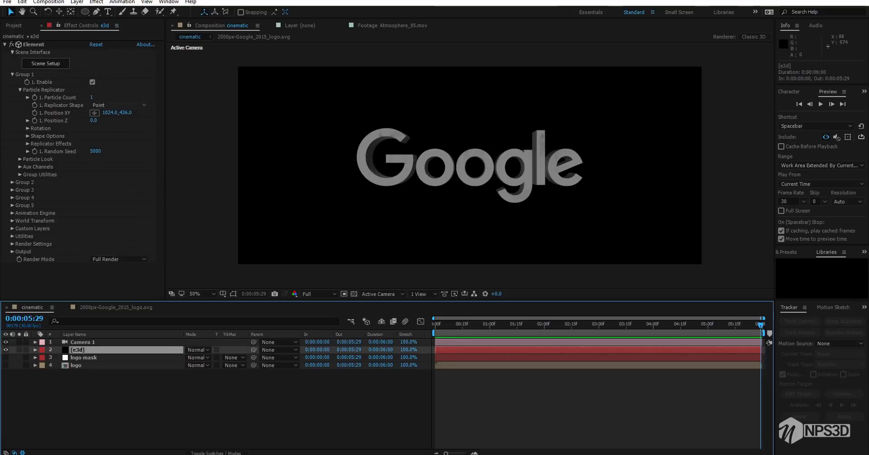
left_click_drag(761, 324, 571, 325)
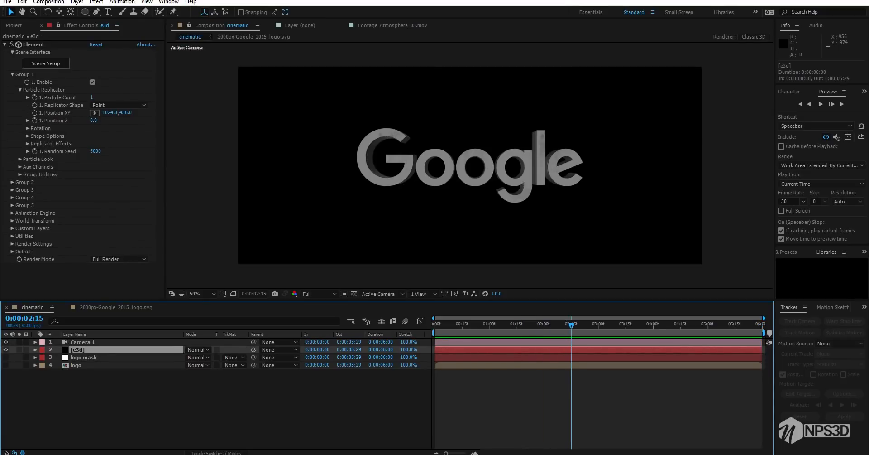
left_click(35, 120)
left_click_drag(563, 324, 434, 325)
left_click(94, 120)
type("245")
key("Return")
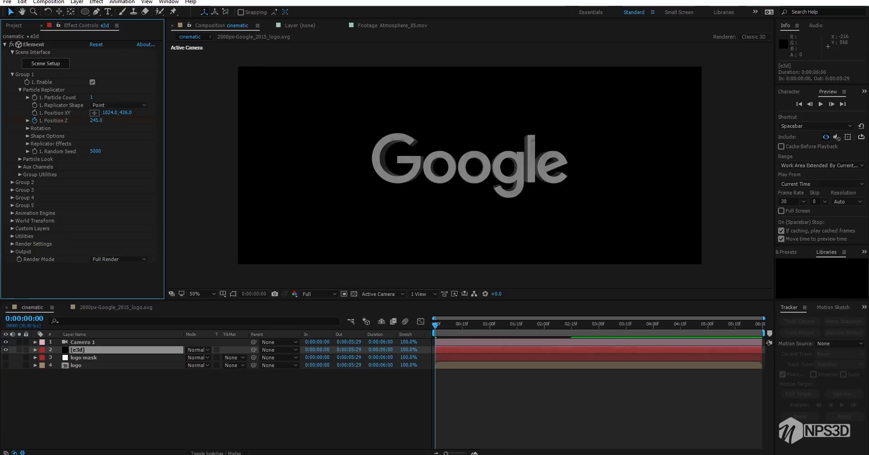
Keyframe Group 1's Position Z at -245 on the last frame, 0:00:05:29, and save the project
key("End")
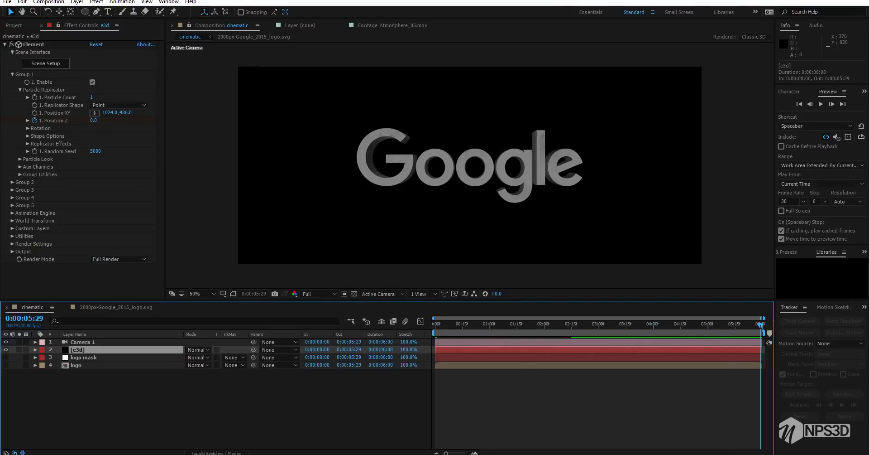
left_click(95, 120)
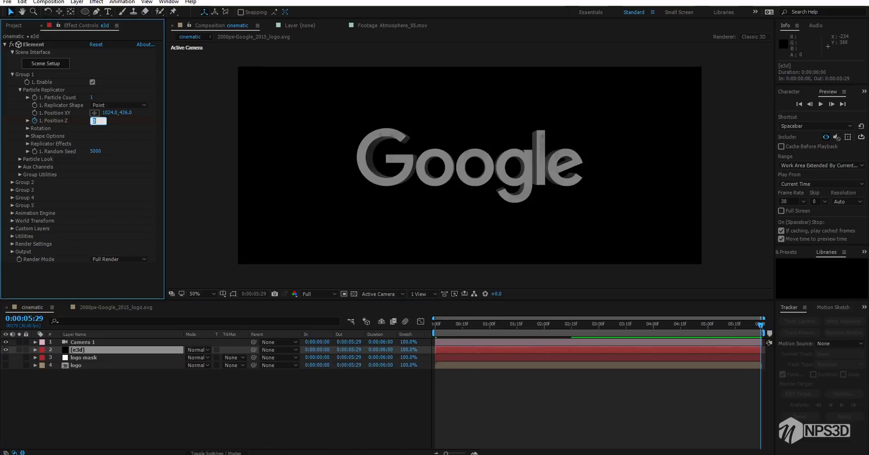
type("-245")
key("Return")
key("ctrl+s")
left_click(194, 398)
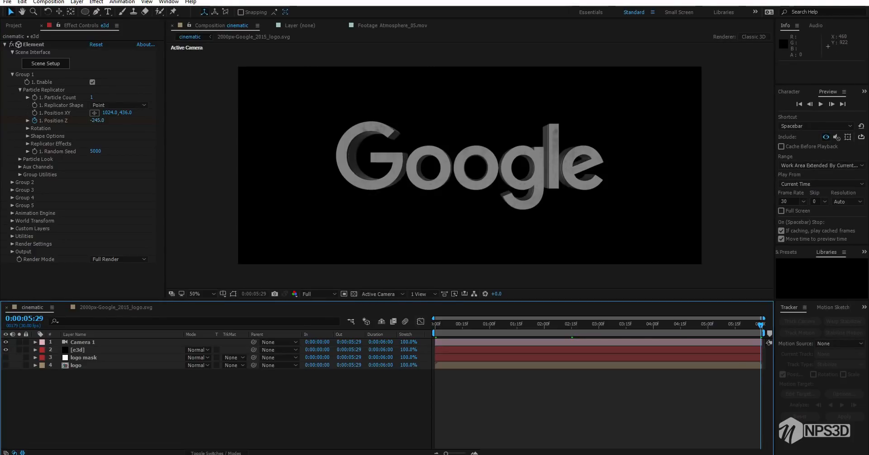
Return to the first frame, switch Element's Render Mode to Preview and set the composition viewer's resolution to Half
key("Home")
left_click(319, 294)
left_click(119, 259)
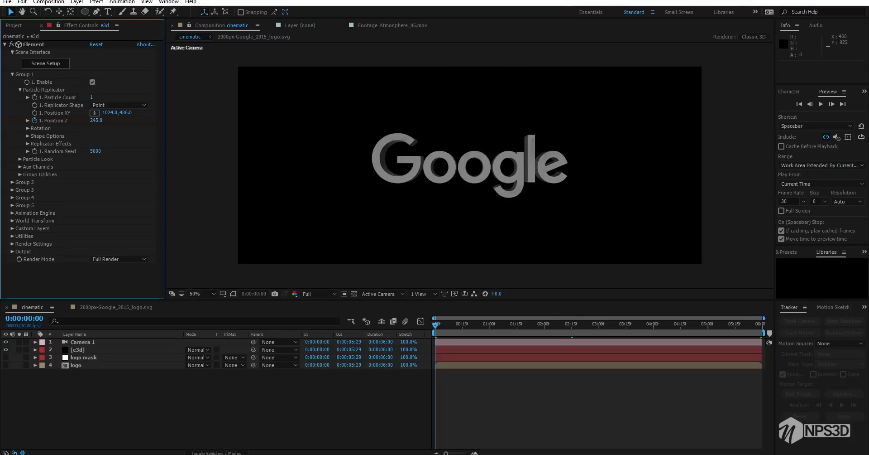
left_click(120, 259)
left_click(114, 279)
left_click(319, 294)
left_click(320, 327)
left_click(313, 399)
Play back the logo's depth animation, move the current time to 0:00:02:09 and save the project
left_click(821, 105)
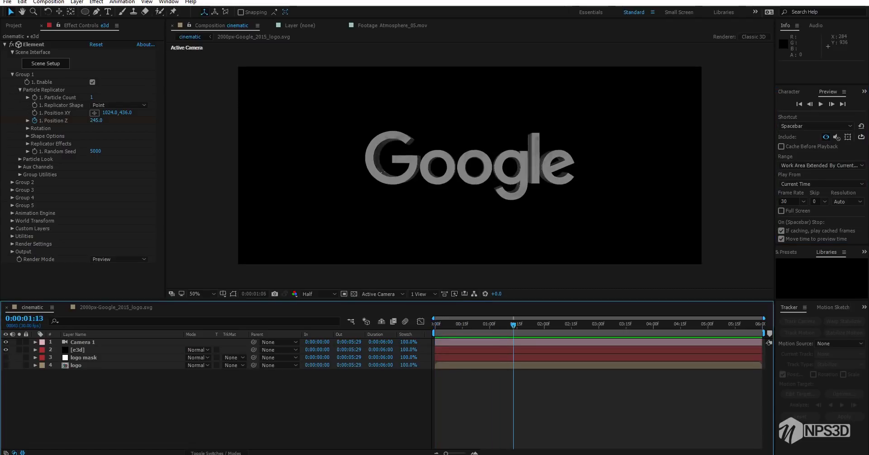
left_click_drag(515, 325, 560, 325)
key("ctrl+s")
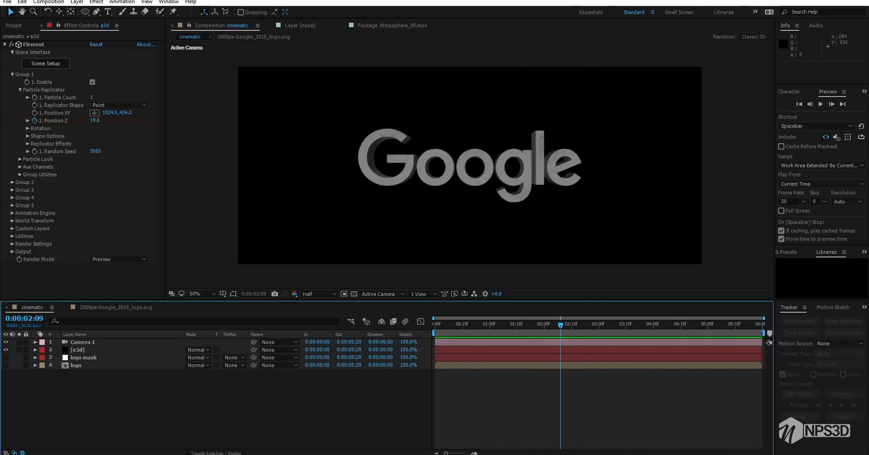
Set the Physical Environment Exposure to 0 in Element's Render Settings
left_click(20, 90)
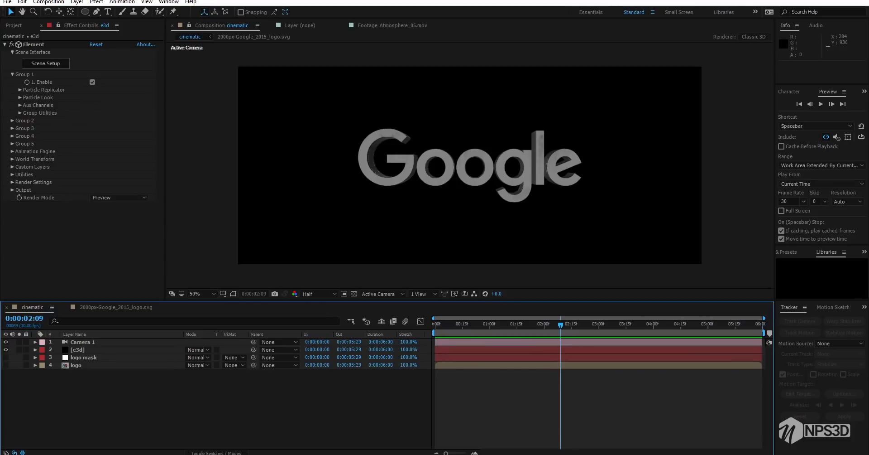
left_click(12, 182)
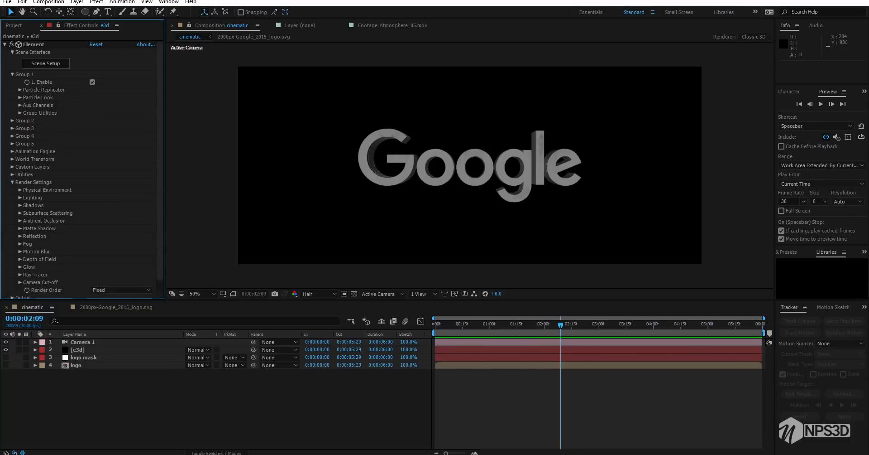
left_click(20, 190)
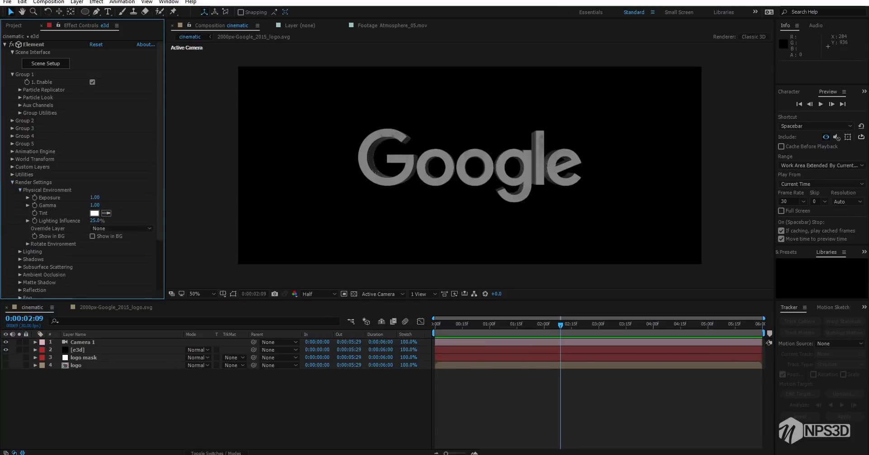
left_click(94, 197)
type("0")
key("Return")
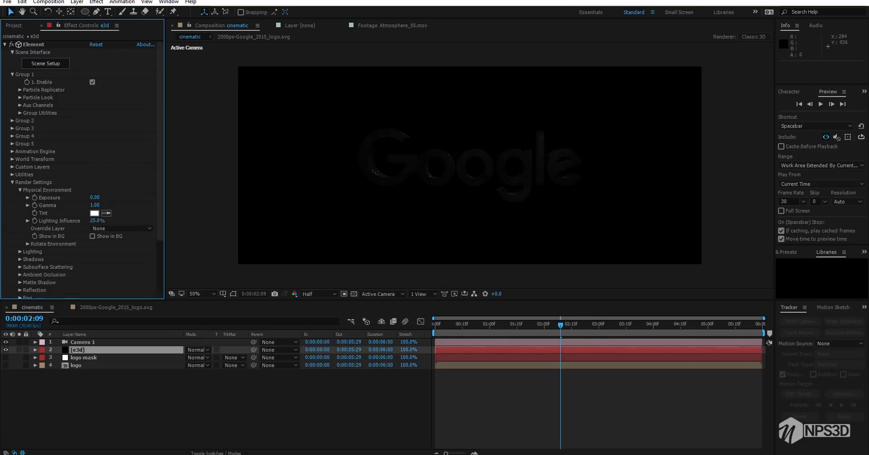
Set the Physical Environment's Lighting Influence to 100%
left_click(13, 182)
left_click(13, 182)
scroll(12, 182, "down", 2)
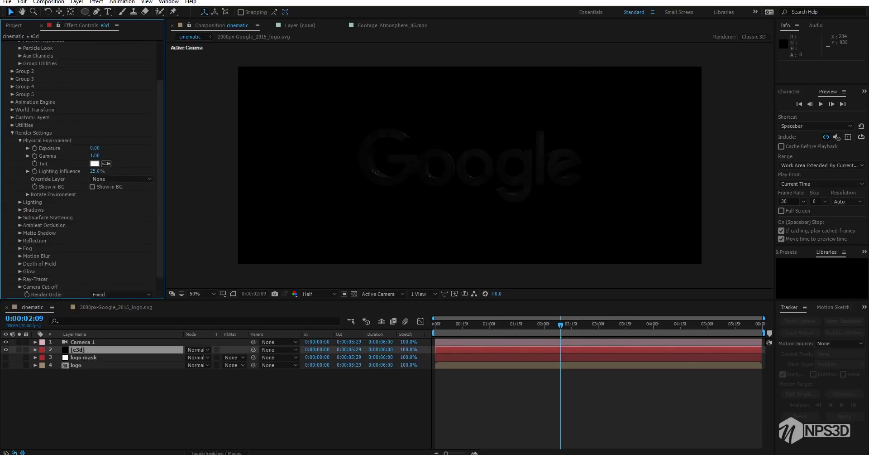
type("100")
key("Return")
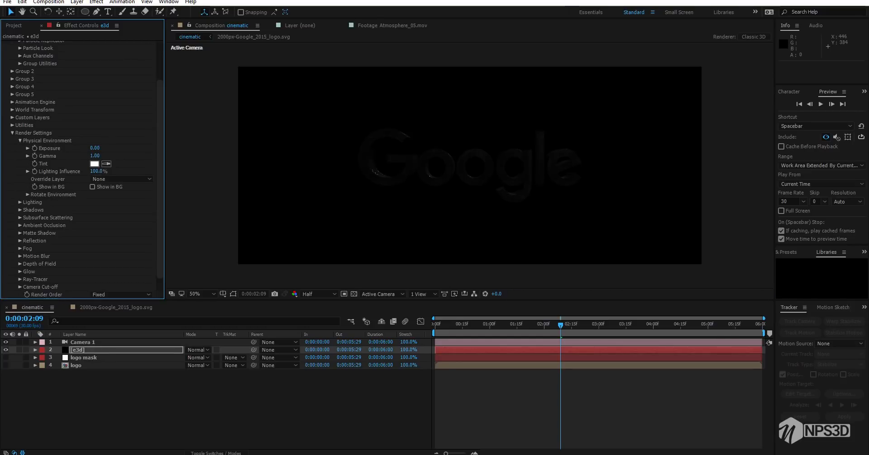
left_click(19, 141)
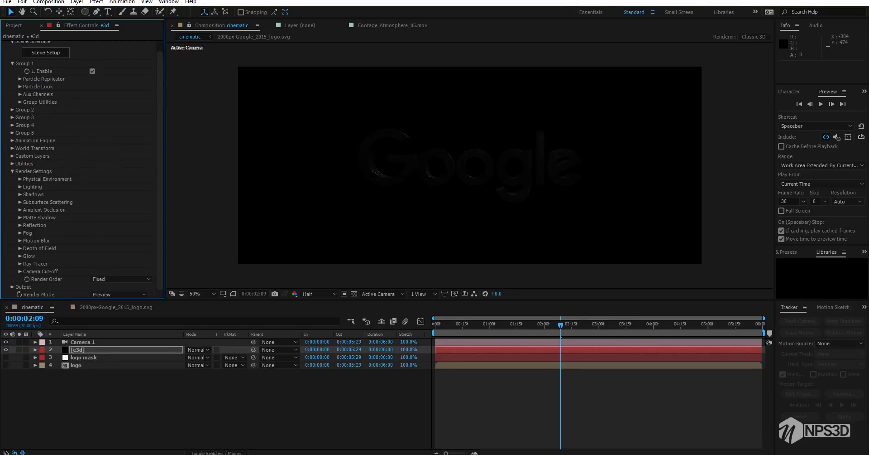
left_click(12, 171)
Add a Spot light with 99% intensity, a 75° cone angle, 90% cone feather and no shadow casting
right_click(97, 410)
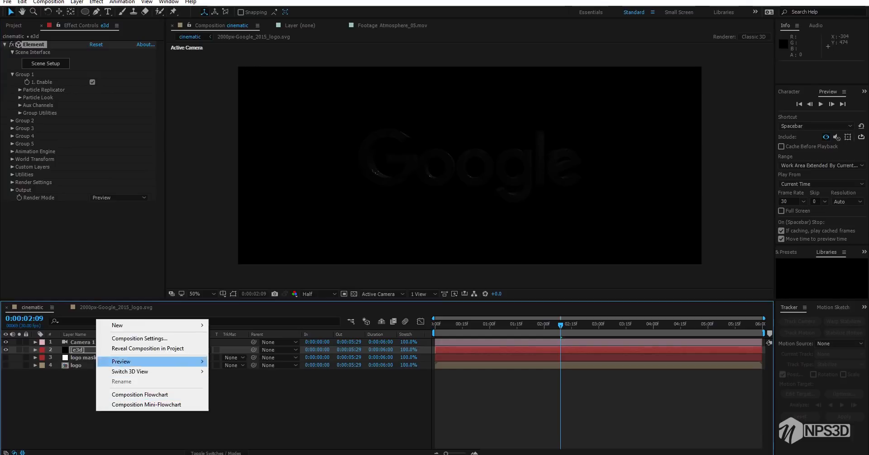
mouse_move(131, 326)
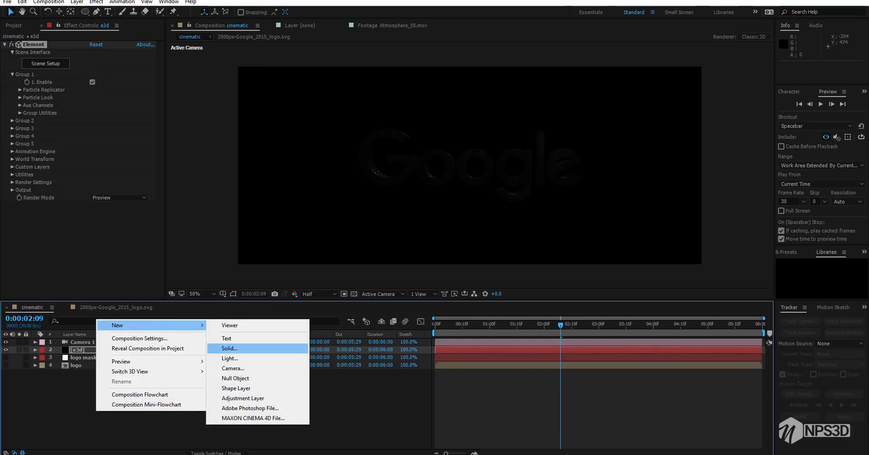
left_click(230, 358)
left_click(88, 34)
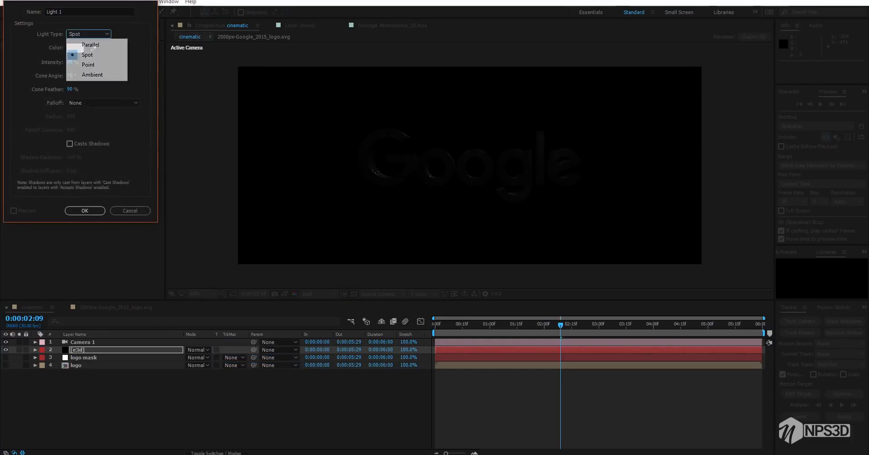
left_click(87, 55)
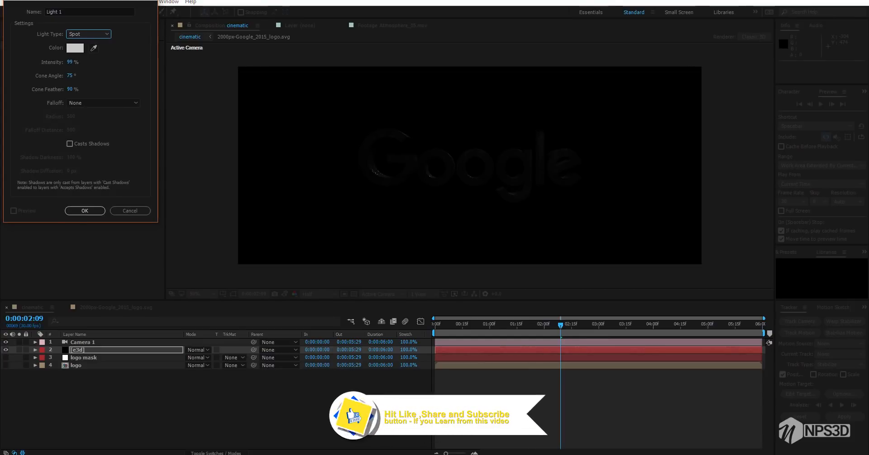
left_click(84, 210)
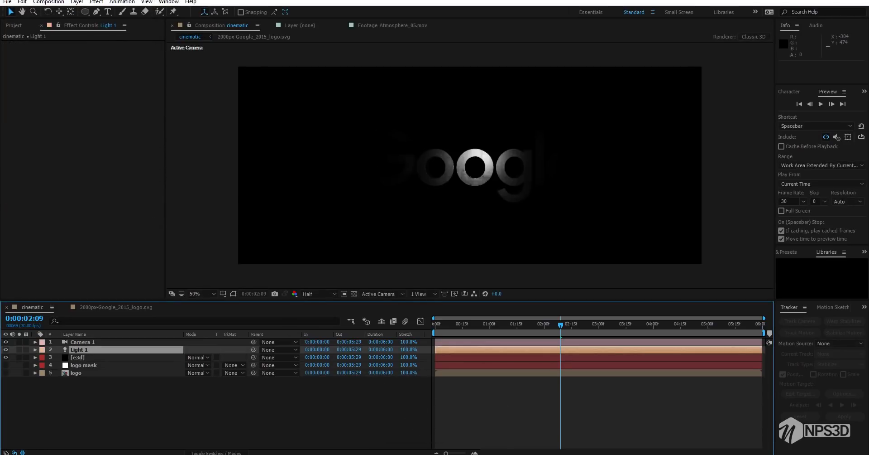
Set Light 1's cone angle to 81°, show the layer controls in the composition view and save the project
double_click(79, 350)
left_click_drag(70, 62, 76, 76)
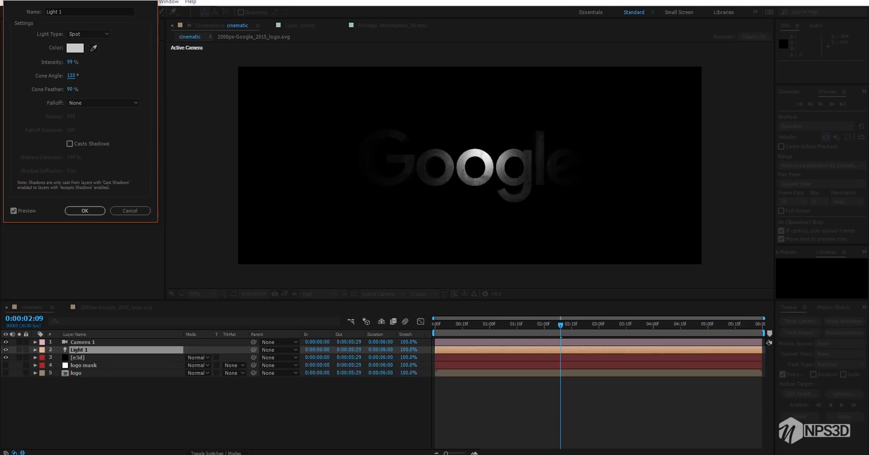
left_click_drag(70, 75, 78, 76)
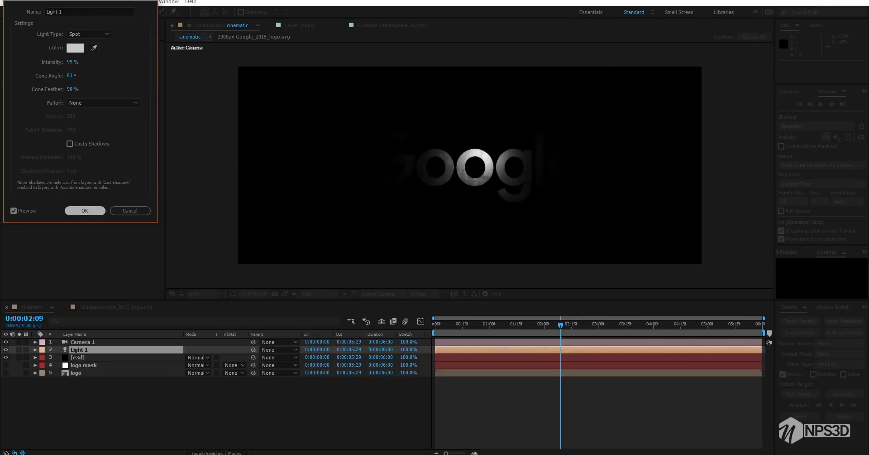
left_click(85, 210)
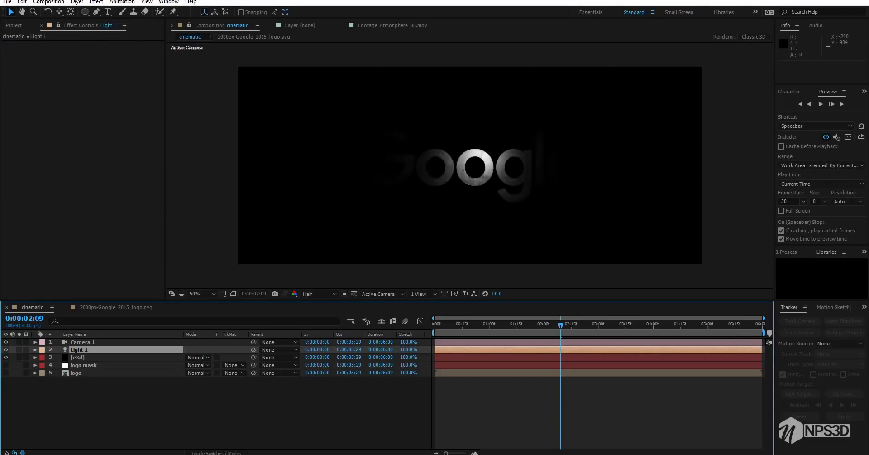
key("ctrl+shift+h")
key("ctrl+s")
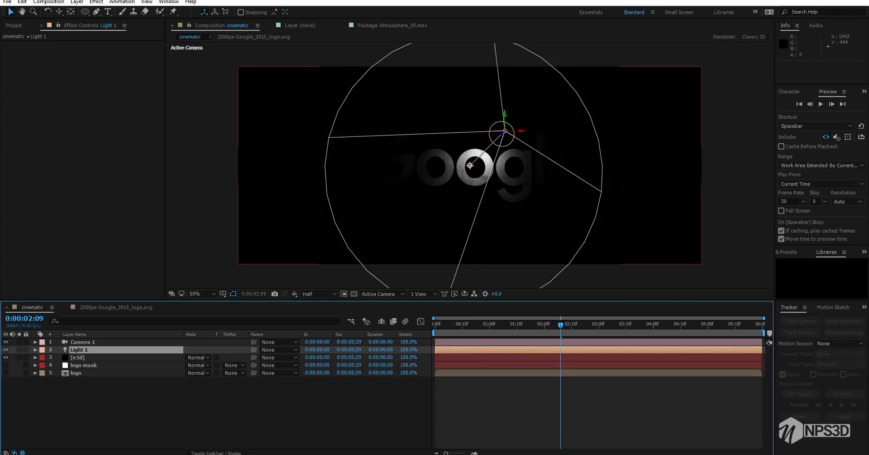
Nudge Light 1's point of interest to 1018, 450, 0 and return the current time to 0:00:00:00
mouse_move(470, 165)
left_mouse_down()
mouse_move(361, 171)
mouse_move(611, 179)
mouse_move(694, 211)
mouse_move(609, 191)
mouse_move(599, 242)
mouse_move(586, 184)
mouse_move(435, 168)
mouse_move(468, 169)
left_mouse_up()
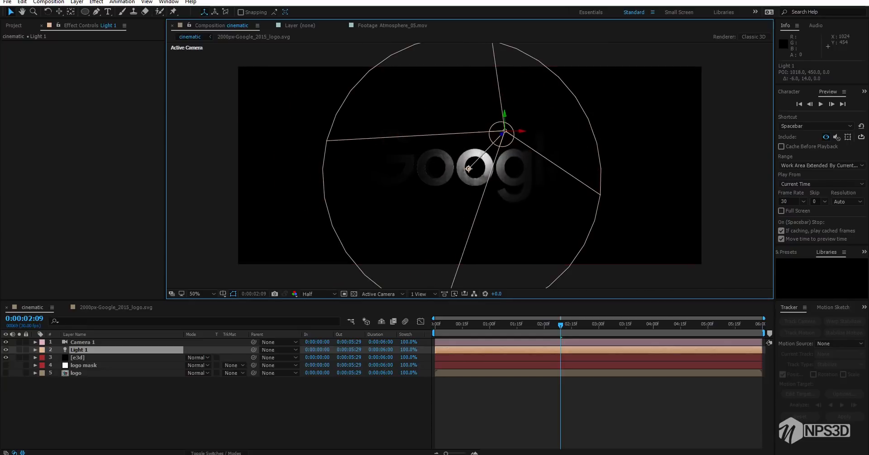
key("Return")
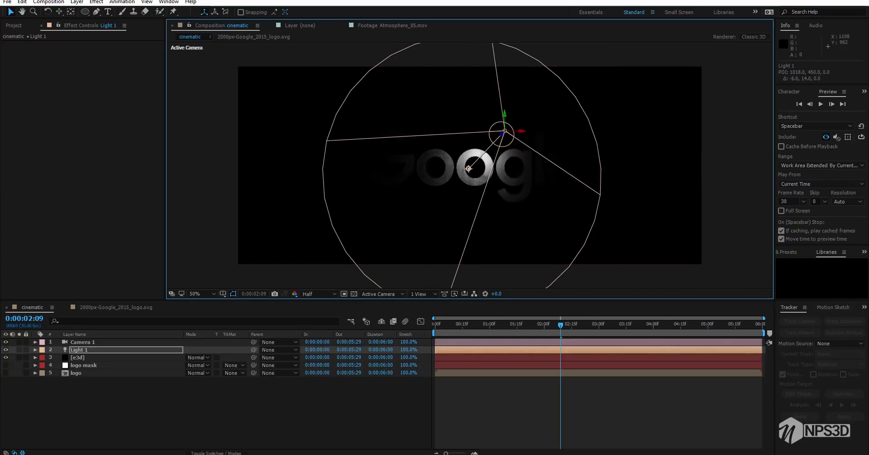
left_click_drag(535, 325, 434, 324)
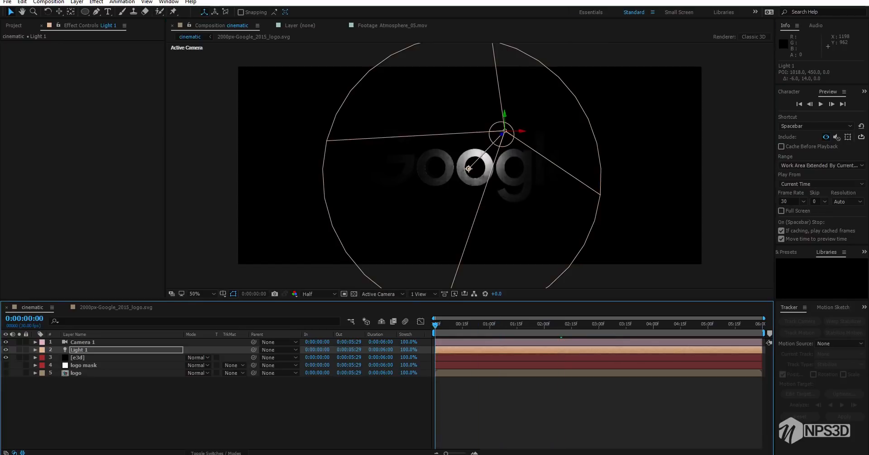
key("Return")
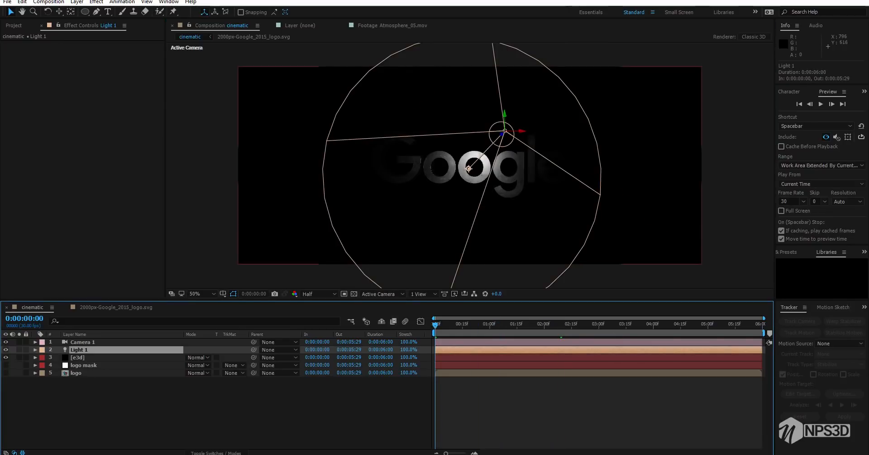
Preview Atmosphere_05.mov from the stock footage folder and add it as the bottom layer of the cinematic composition
left_click(13, 25)
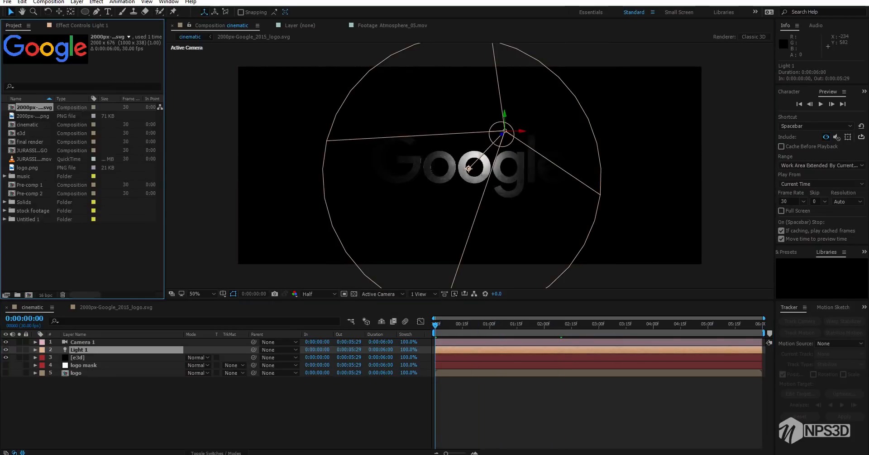
left_click(82, 255)
left_click(5, 210)
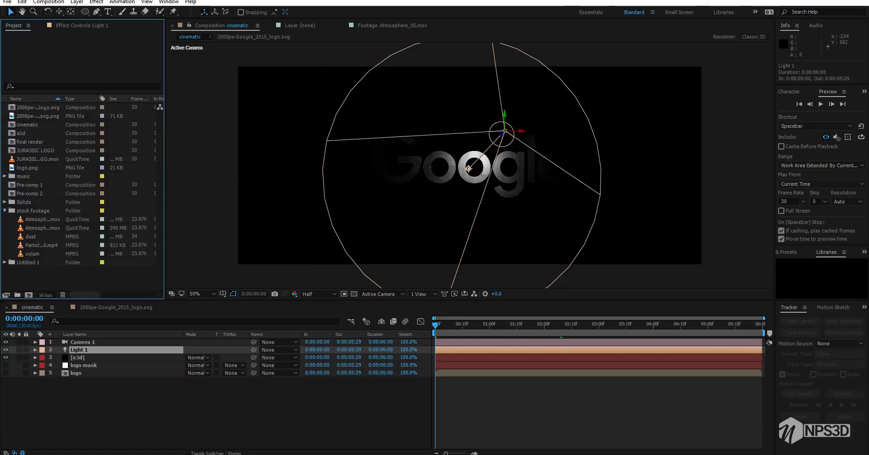
left_click(42, 227)
double_click(42, 227)
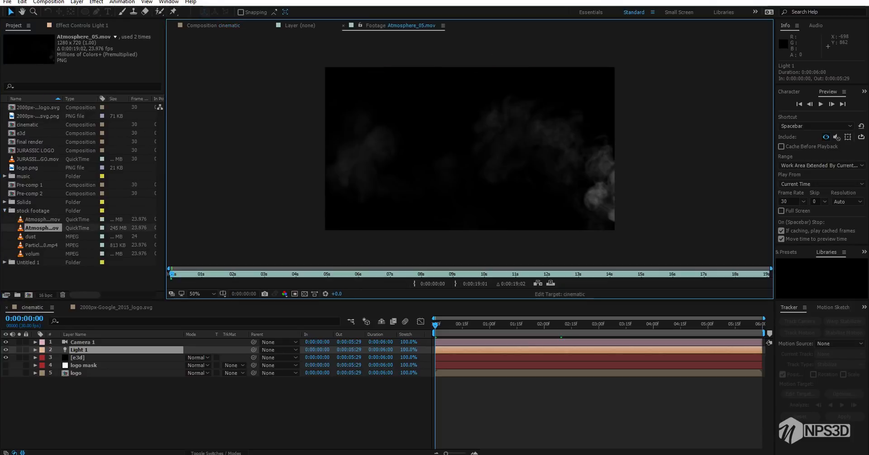
key("space")
key("space")
left_click(213, 26)
left_click_drag(42, 228, 115, 379)
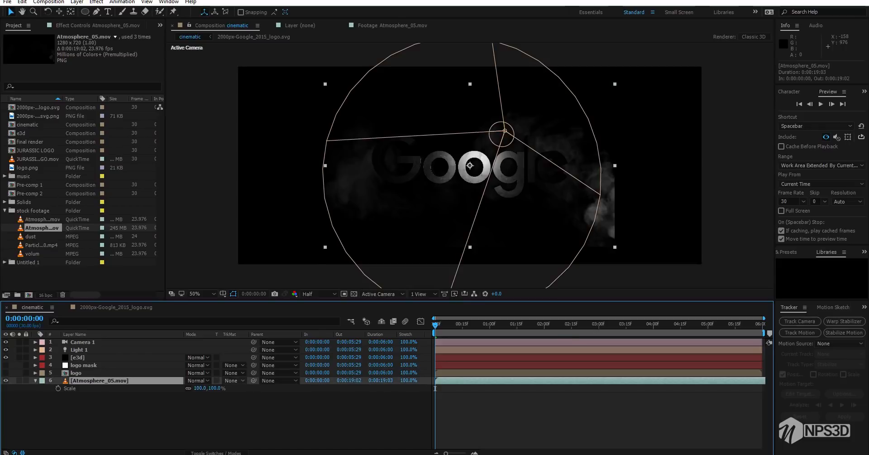
Scale the Atmosphere_05.mov layer to 163% and move it to position 1016, 304
left_click_drag(200, 388, 228, 388)
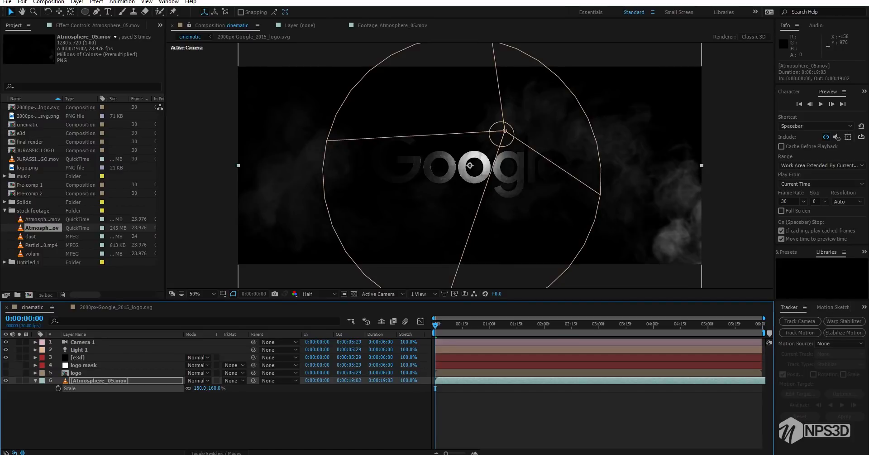
left_click_drag(200, 388, 199, 388)
mouse_move(644, 240)
left_mouse_down()
mouse_move(647, 200)
mouse_move(644, 240)
left_mouse_up()
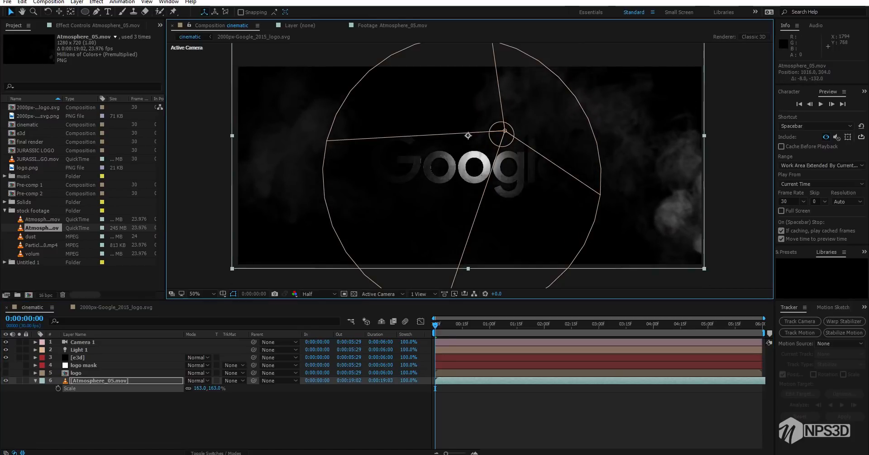
Preview the smoke behind the logo and move the current time to 0:00:01:29
left_click(435, 388)
key("space")
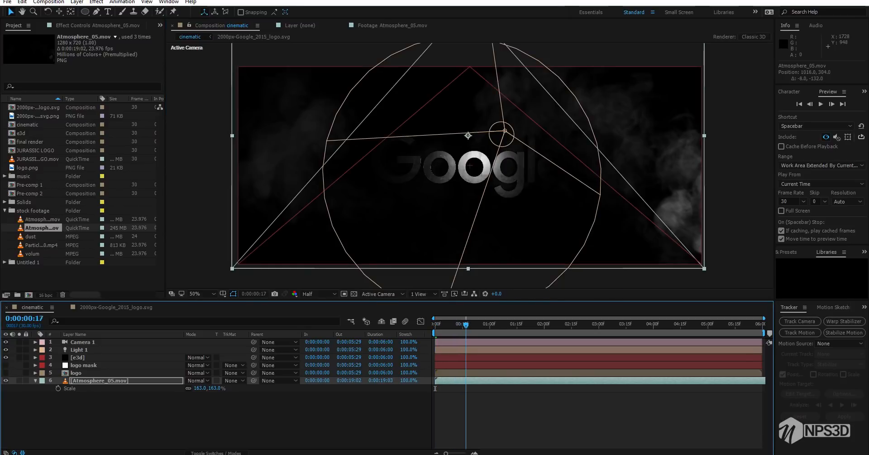
left_click_drag(469, 325, 472, 325)
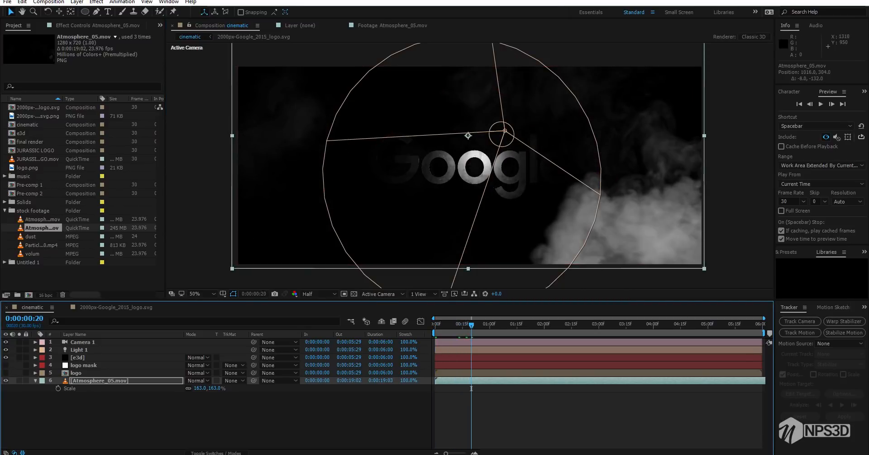
left_click_drag(471, 388, 542, 388)
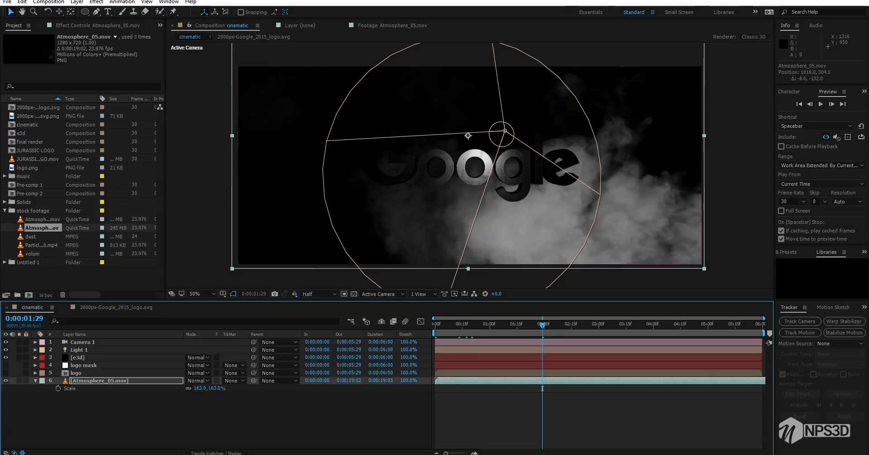
Reposition Light 1 with its point of interest at 1120.3, 411.2, -707.6 and keyframe that point of interest at 0:00:01:29
left_click(79, 350)
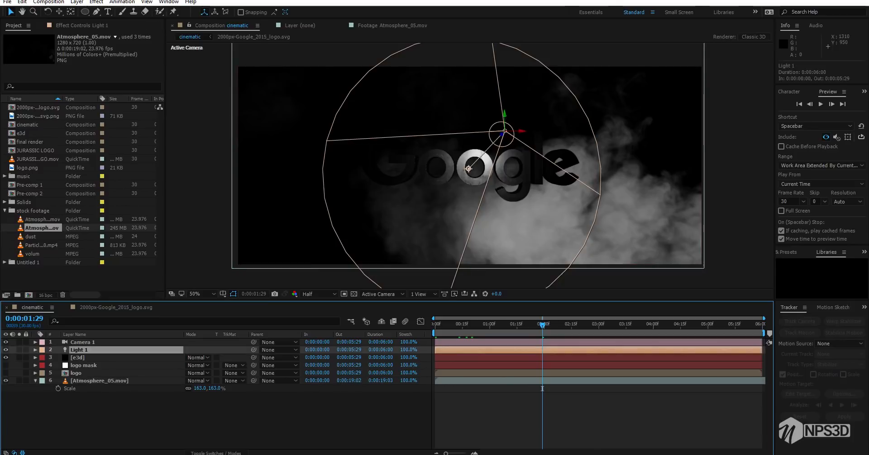
key("a")
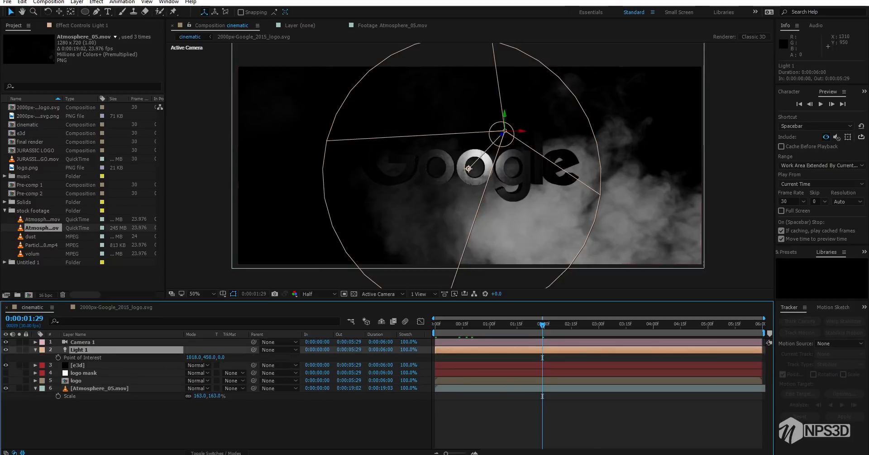
left_click_drag(469, 168, 432, 169)
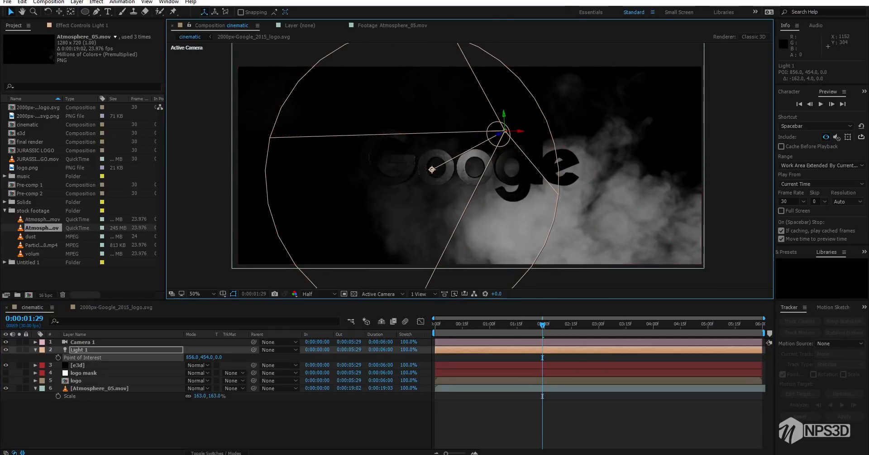
left_click_drag(498, 131, 676, 99)
left_click_drag(505, 131, 510, 155)
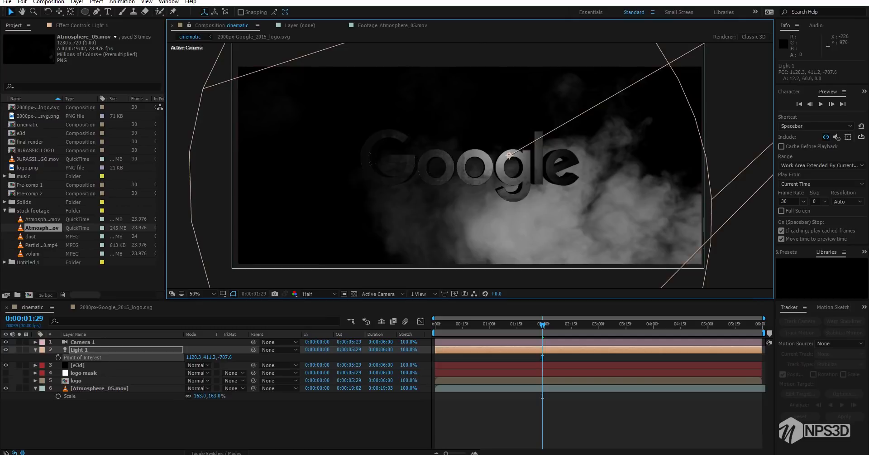
left_click(58, 357)
Keyframe Light 1's point of interest at 1719.4, 586.8, -707.6 on 0:00:00:00 and play back the light sweep
left_click_drag(542, 396, 436, 396)
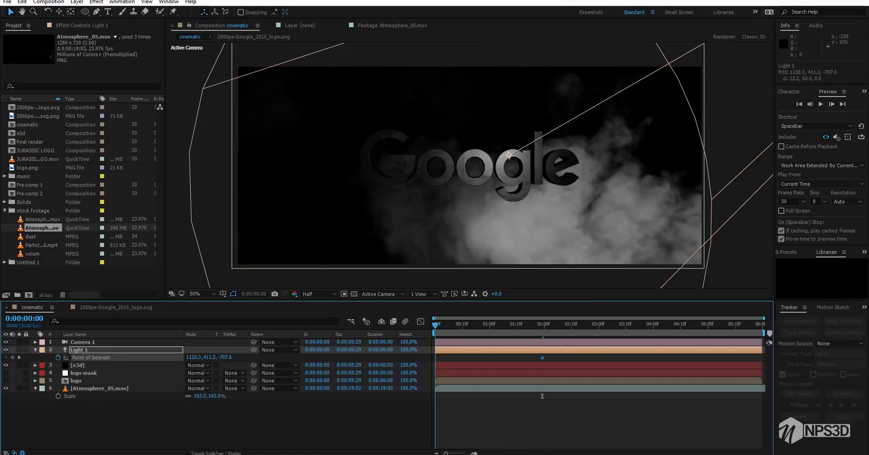
left_click_drag(509, 155, 753, 227)
key("space")
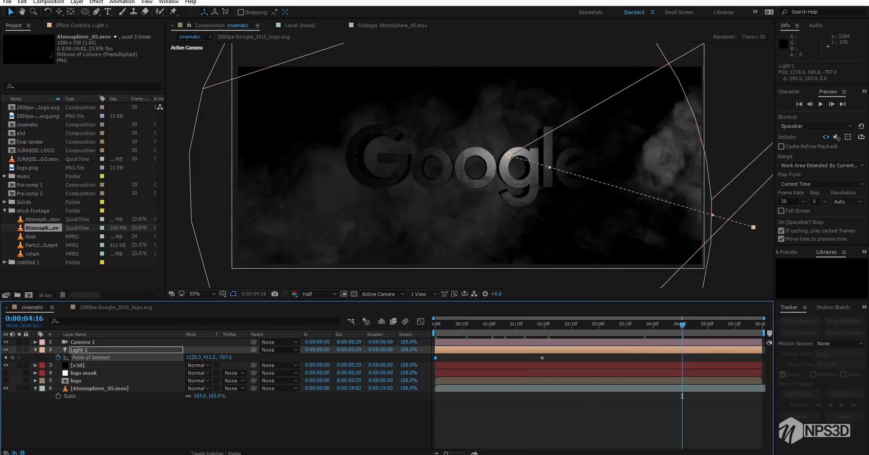
Keyframe Light 1's point of interest at 414.4, 455.7, -707.6 on 0:00:03:26, then return to the start and save the project
left_click_drag(683, 396, 637, 396)
left_click(647, 395)
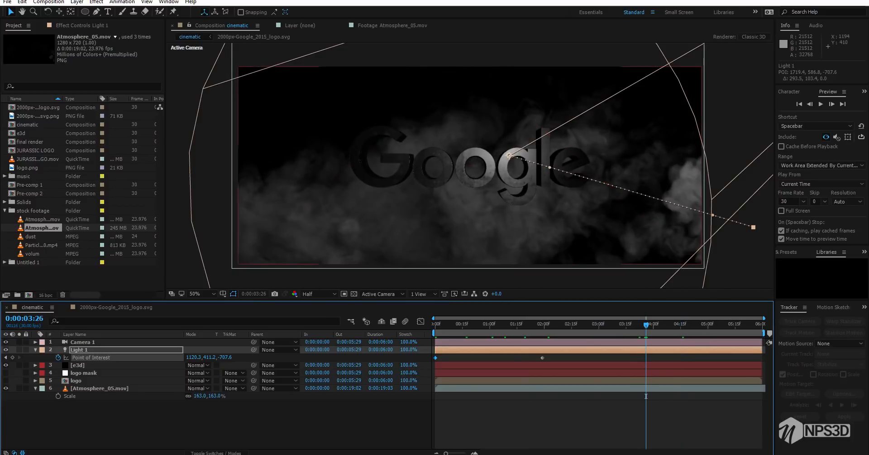
left_click_drag(509, 156, 221, 173)
left_click(617, 324)
left_click(435, 396)
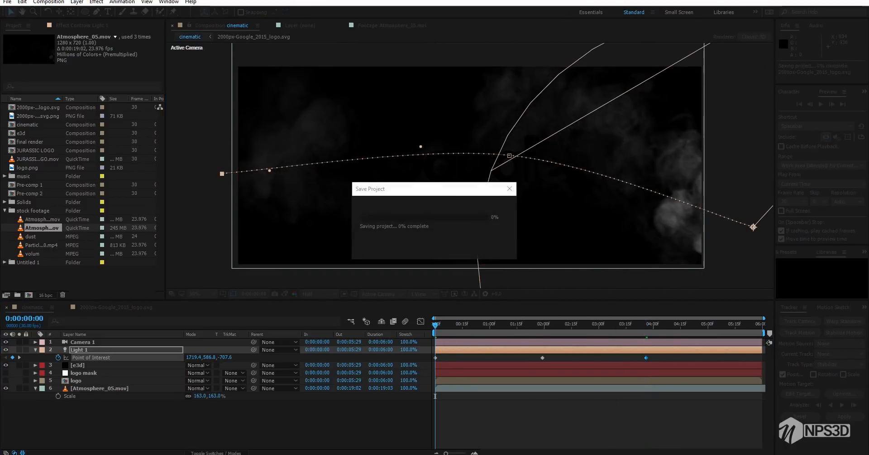
Delay the last point-of-interest keyframe to just before 0:00:04:15, review the light sweep back to 0:00:01:00 and collapse Light 1's properties
left_click_drag(647, 358, 677, 358)
left_click(689, 324)
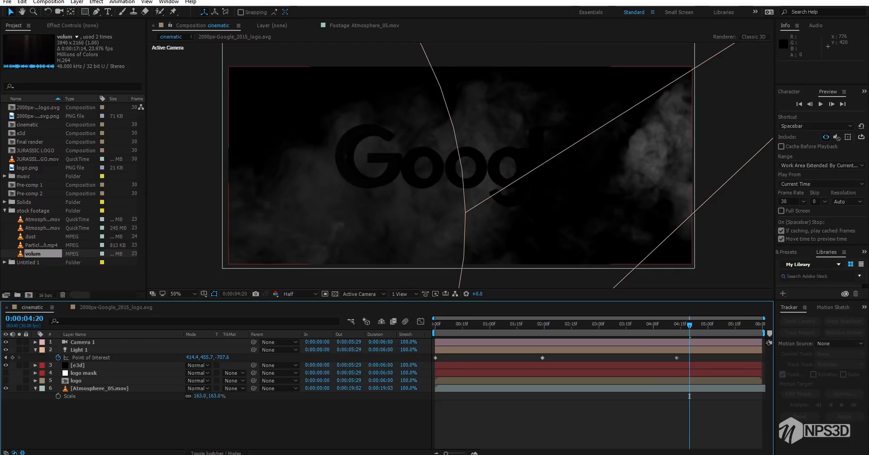
left_click_drag(690, 324, 616, 324)
left_click_drag(615, 396, 490, 396)
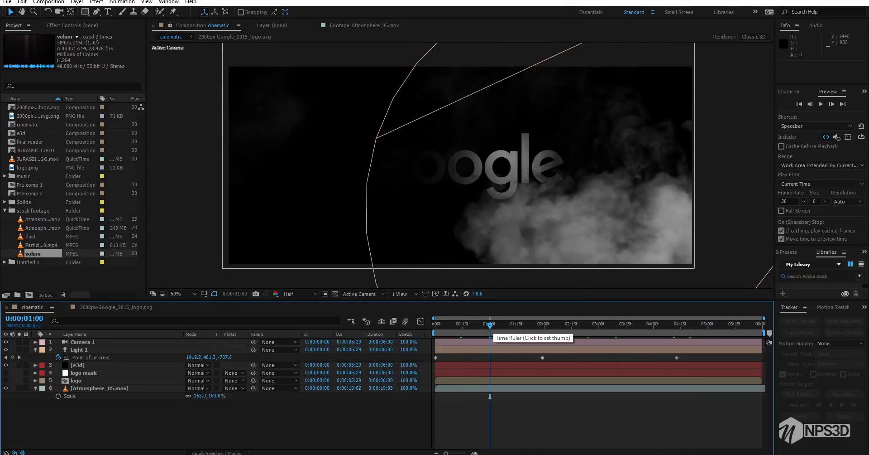
left_click(35, 350)
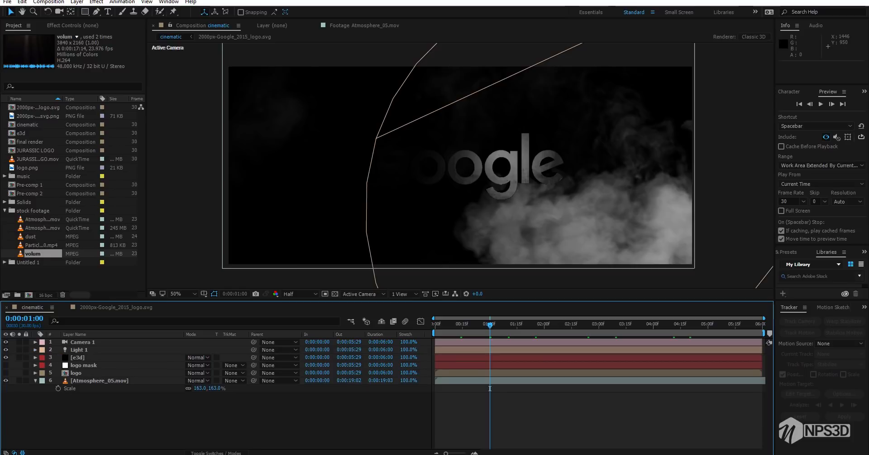
Create a new solid layer named circl and apply the Circle effect to it
right_click(51, 405)
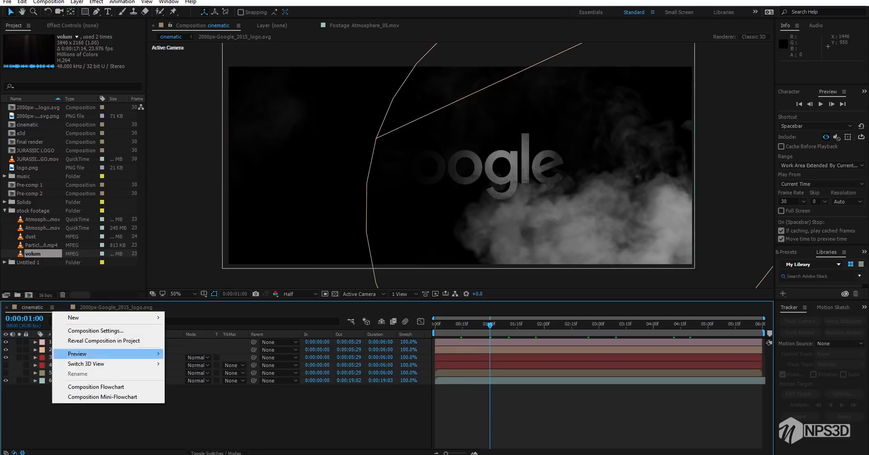
mouse_move(77, 317)
left_click(191, 340)
type("circl")
key("Return")
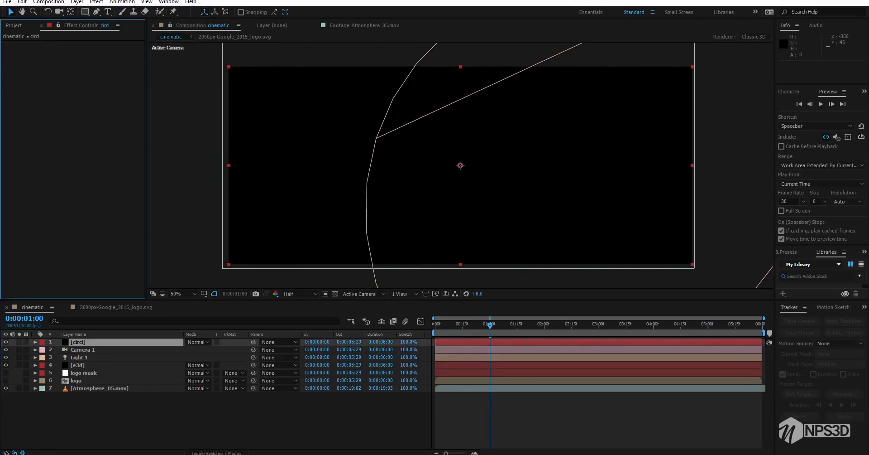
key("ctrl+space")
type("cir")
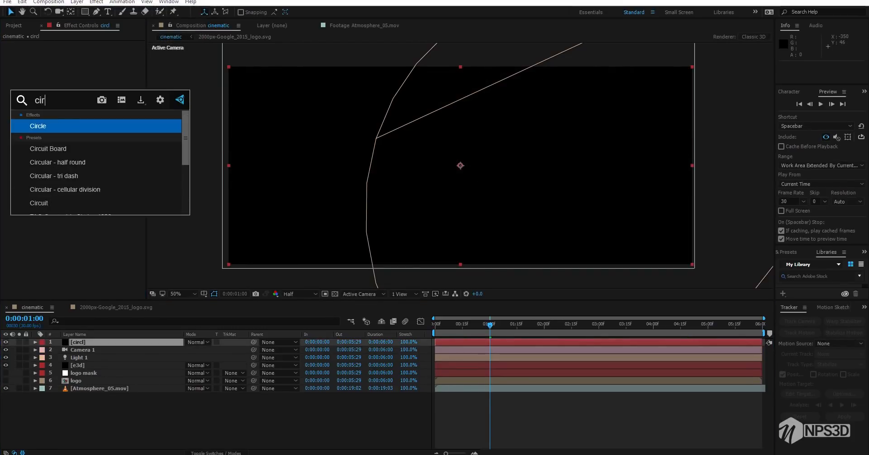
key("Return")
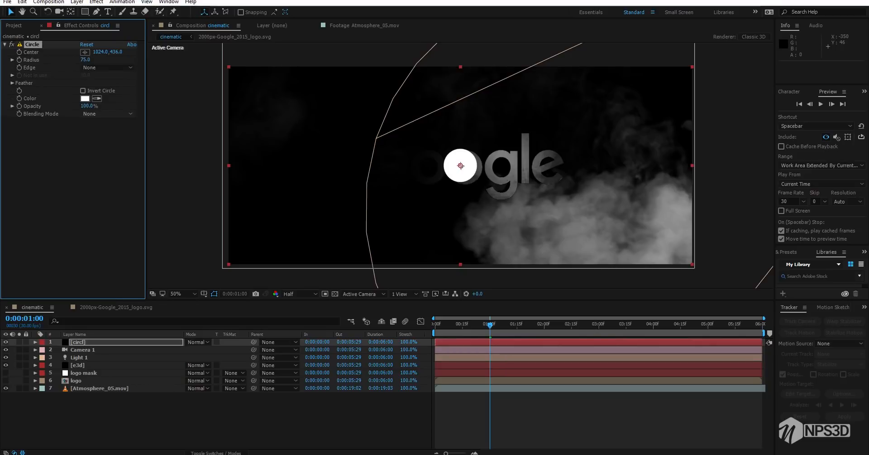
Place the circle's center at 2070, 900 outside the frame's lower-right corner and set its Feather Outer Edge to 929
left_click(85, 52)
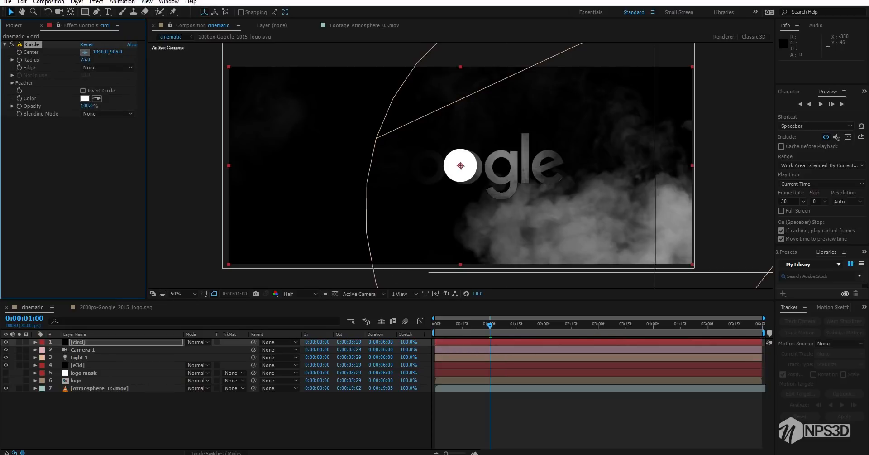
left_click(697, 271)
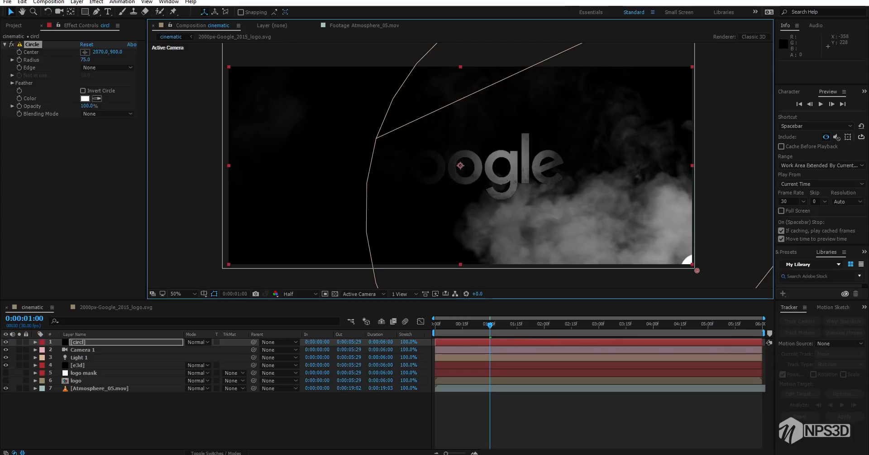
left_click(20, 99)
left_click_drag(84, 90, 505, 91)
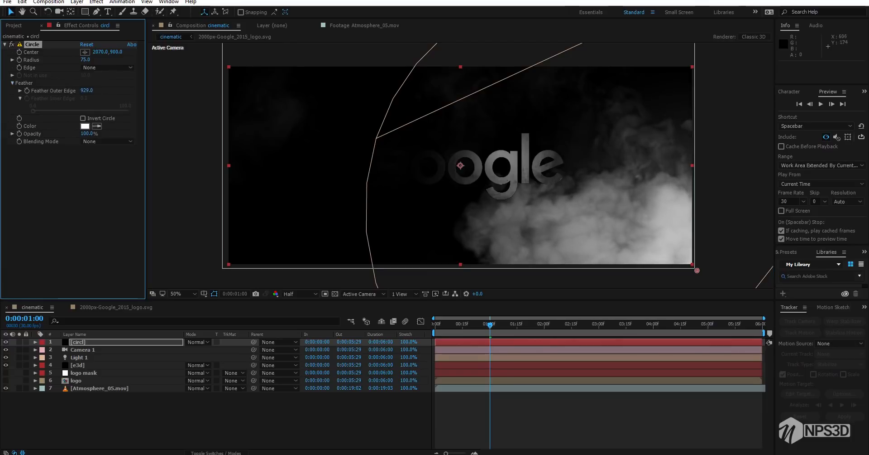
Raise the circle's Feather Outer Edge to 2577, lower its opacity to 53% and save the project
left_click(101, 181)
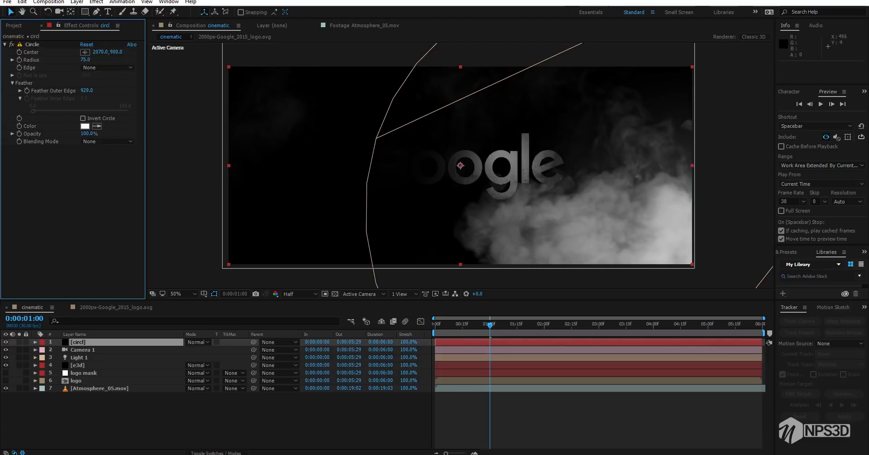
left_click_drag(86, 91, 756, 90)
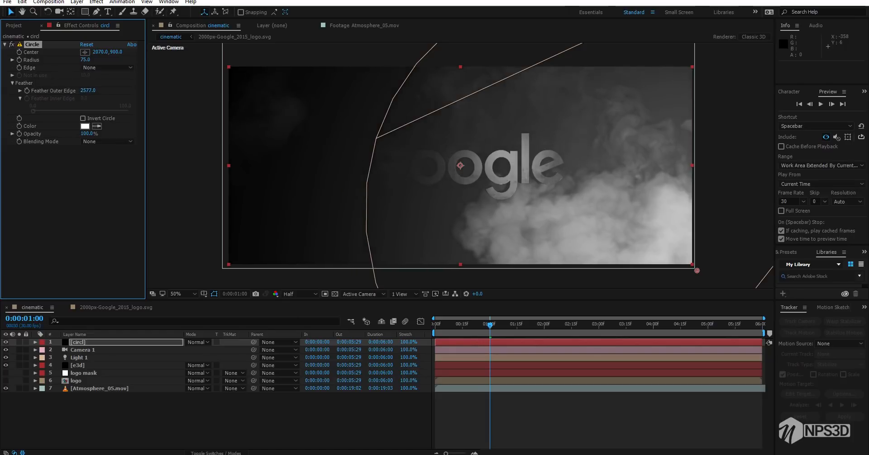
left_click_drag(87, 133, 76, 133)
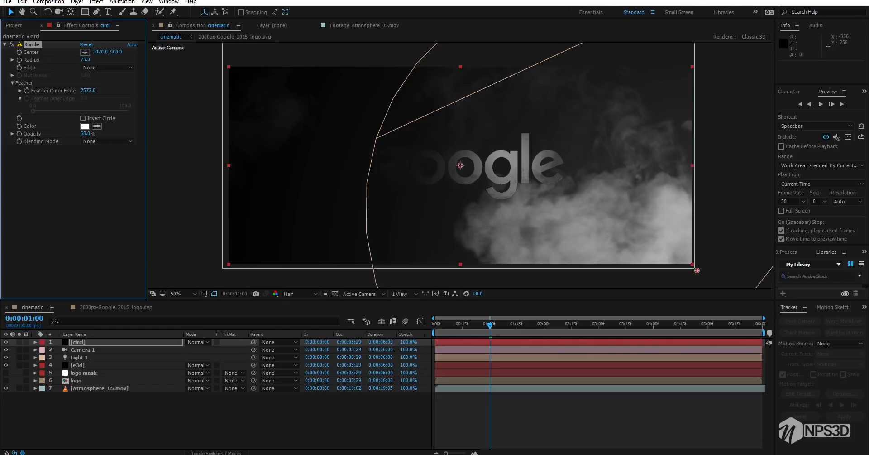
key("ctrl+s")
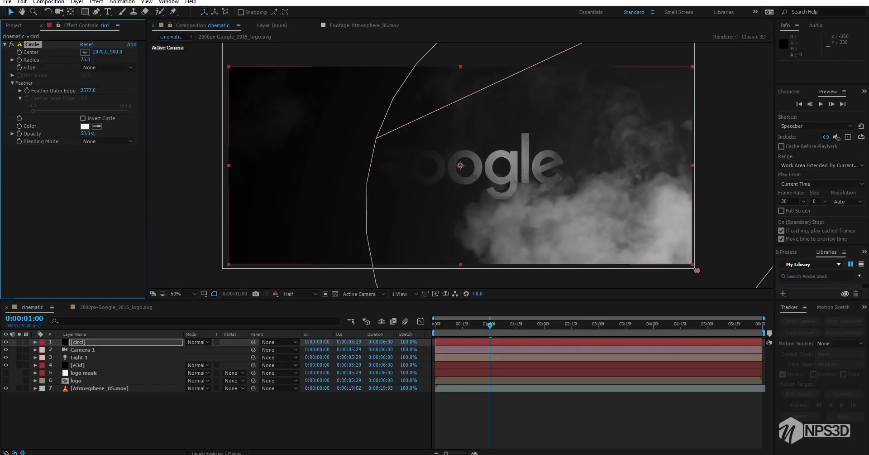
Create a solid layer named bg and place it beneath all other layers in the cinematic composition
right_click(54, 316)
mouse_move(72, 322)
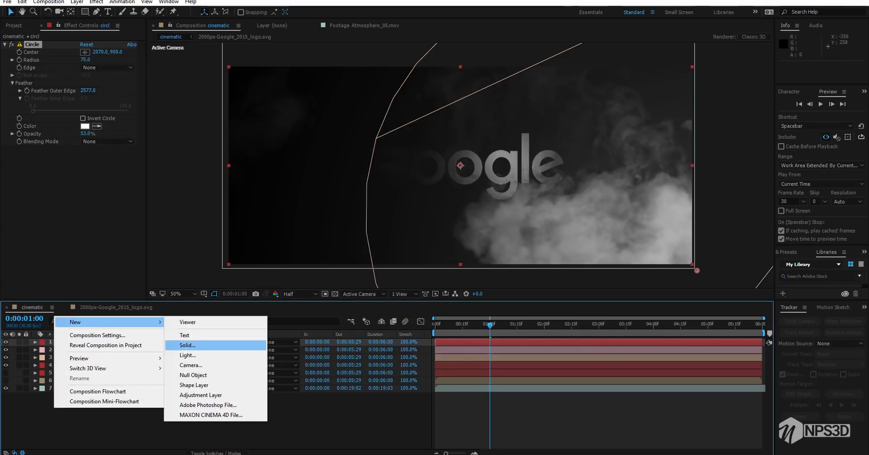
left_click(195, 343)
type("bg")
key("Return")
left_click_drag(113, 341, 117, 401)
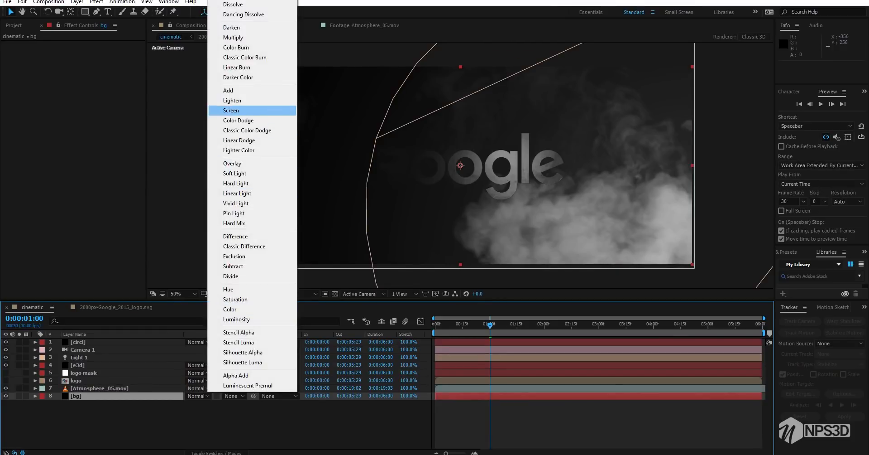
Try the Screen blending mode on the Atmosphere_05.mov layer and restore it to Normal
left_click(231, 110)
key("ctrl+s")
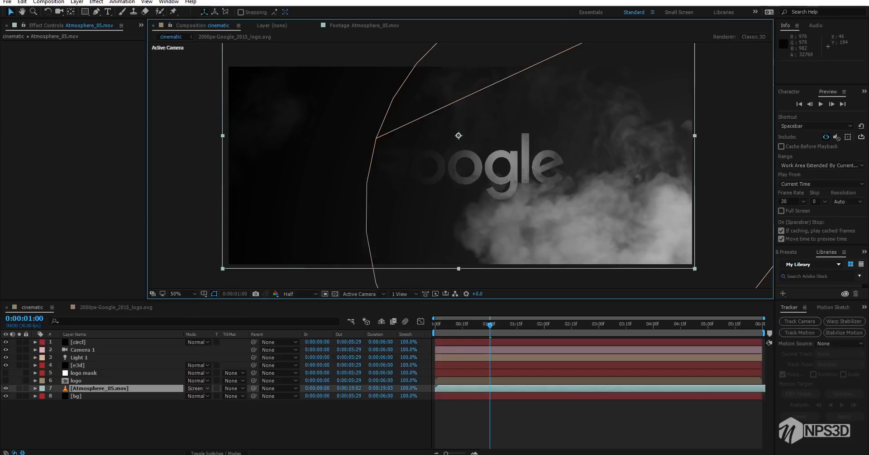
left_click(198, 388)
left_click(233, 0)
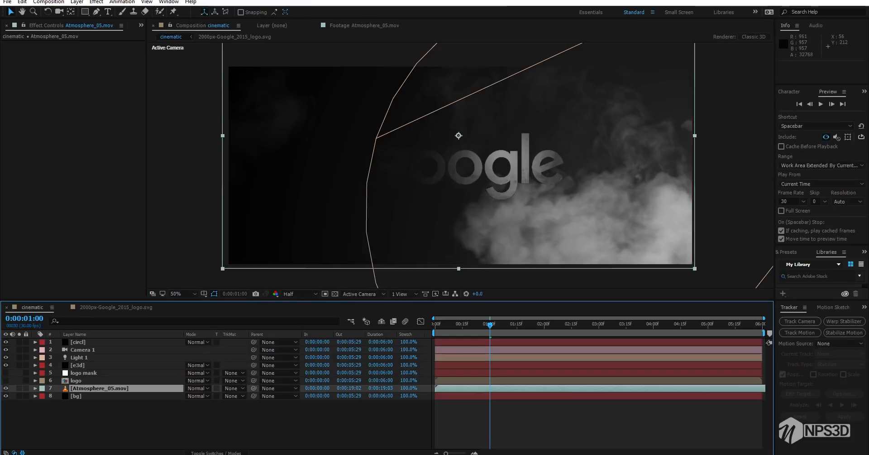
Duplicate the e3d layer and move Atmosphere_05.mov between the two e3d copies
left_click(78, 365)
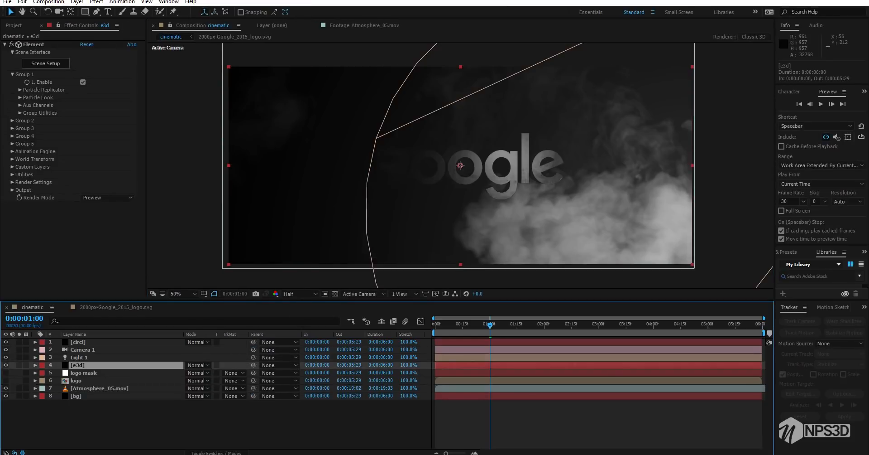
key("ctrl+d")
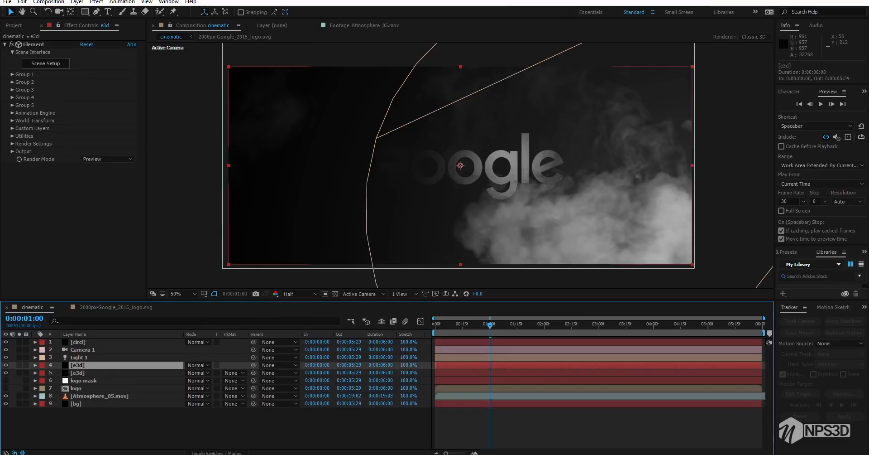
left_click_drag(99, 396, 133, 370)
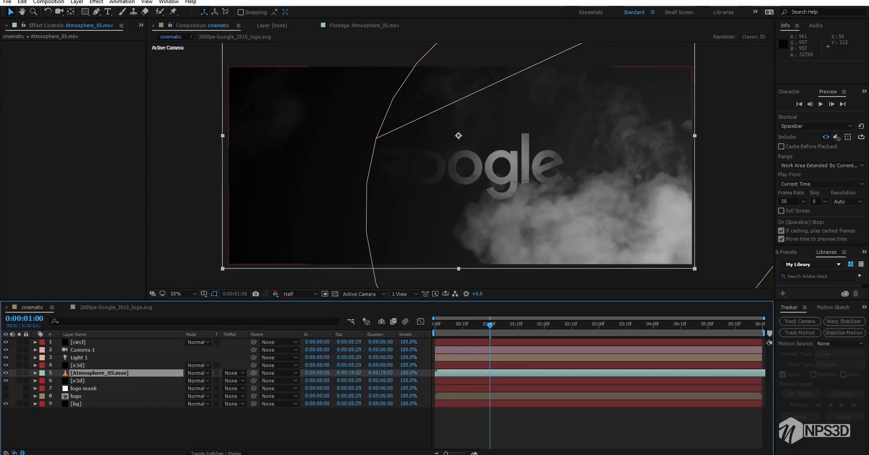
Rename the e3d layer below the smoke as e3d main and the copy above it as z depth
left_click(90, 381)
key("Return")
type("e3d main")
key("Return")
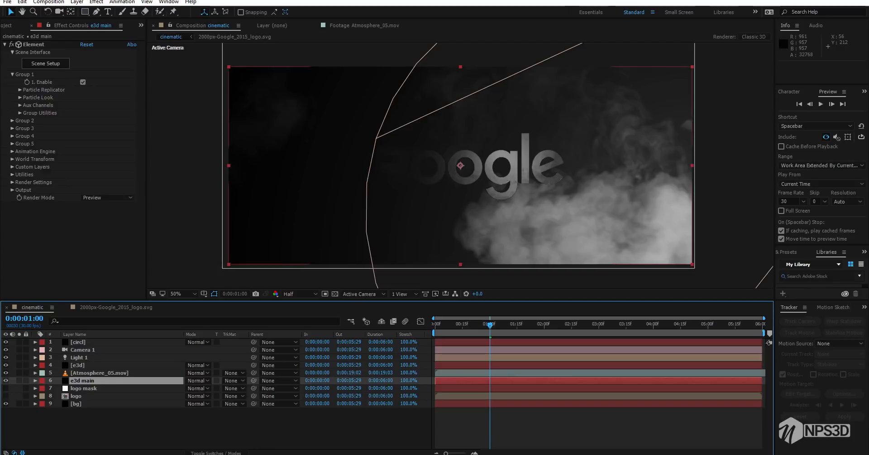
left_click(90, 365)
key("Return")
type("z depth")
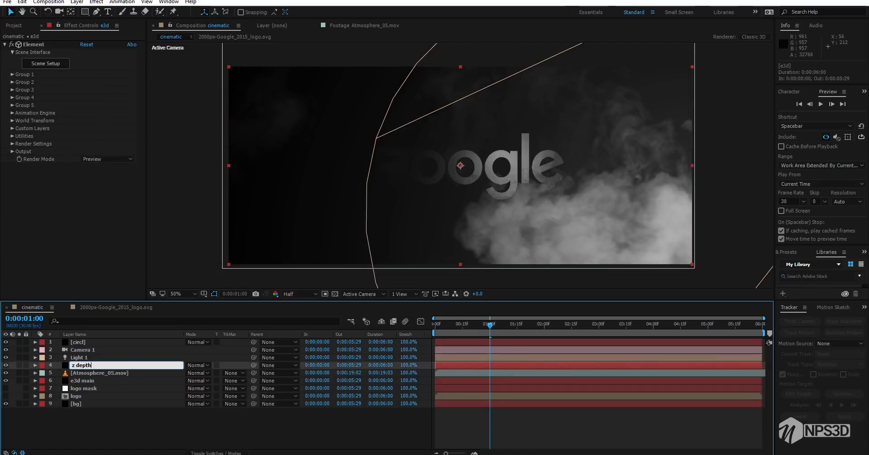
key("Return")
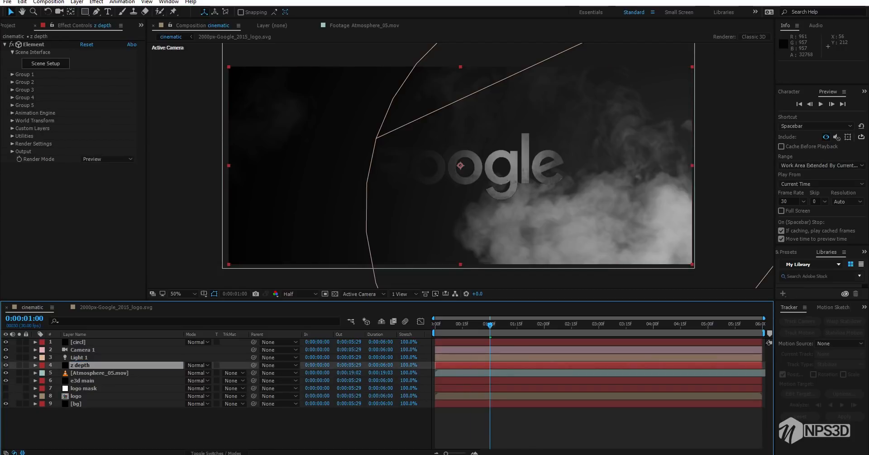
Set the z depth layer's Element output to World Position and solo the layer to preview its matte
left_click(12, 151)
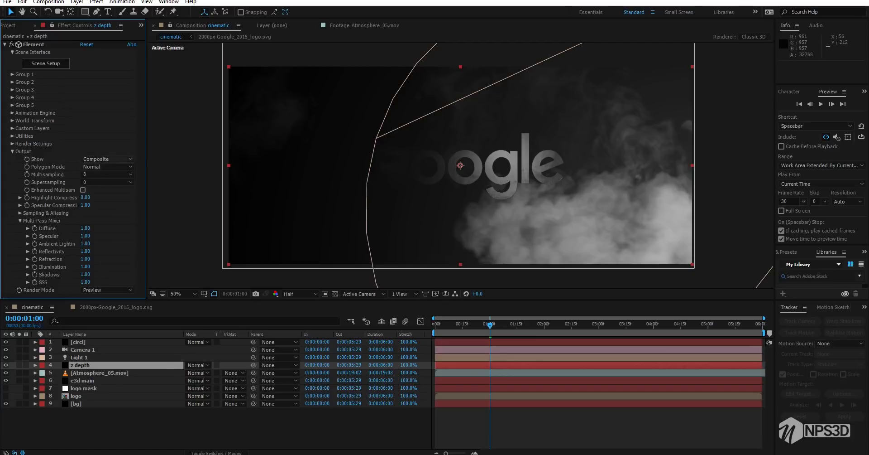
left_click(108, 159)
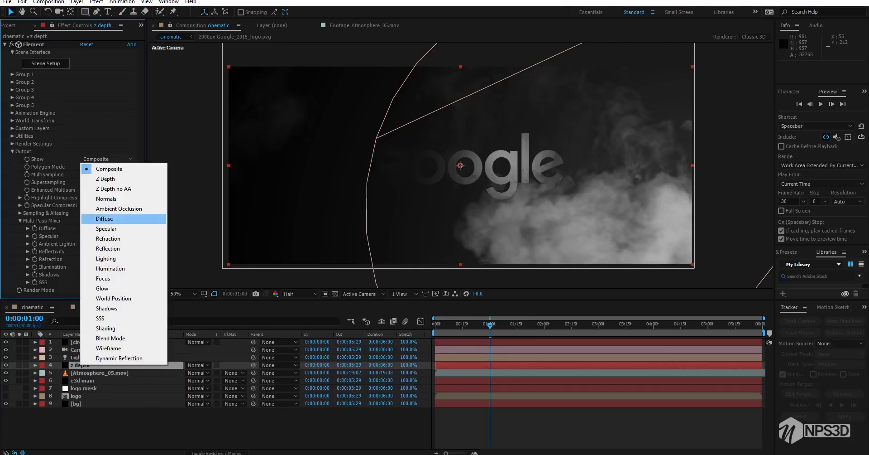
left_click(113, 298)
scroll(181, 392, "up", 2)
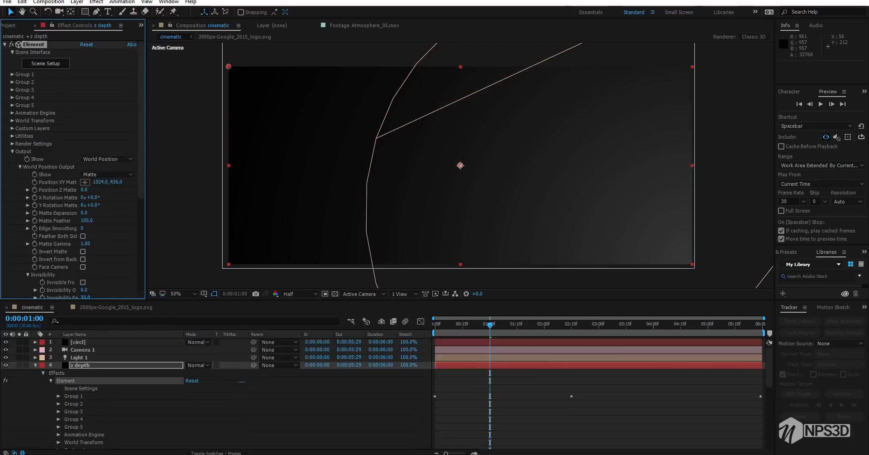
left_click(36, 365)
left_click(19, 365)
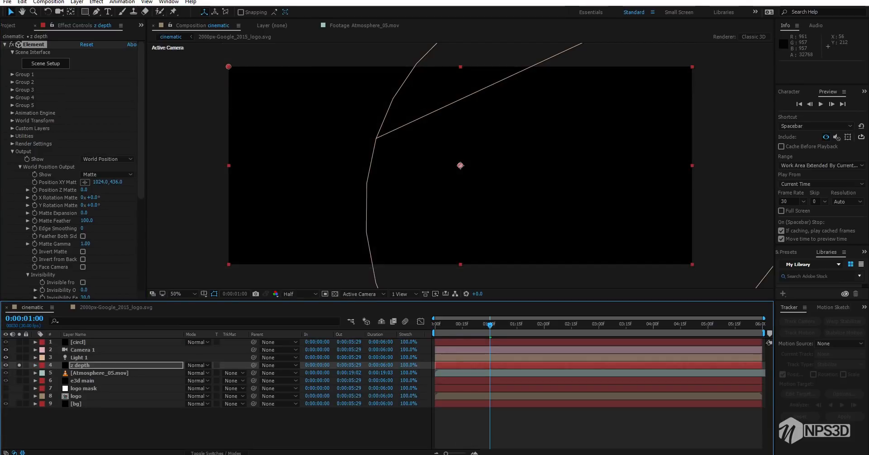
key("space")
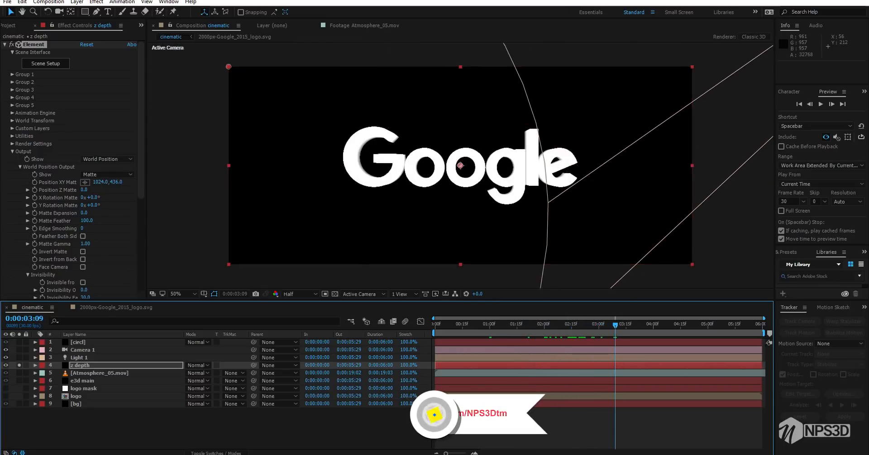
Unsolo z depth and use it as the Luma Inverted track matte of the Atmosphere_05.mov layer
left_click(100, 372)
left_click(19, 365)
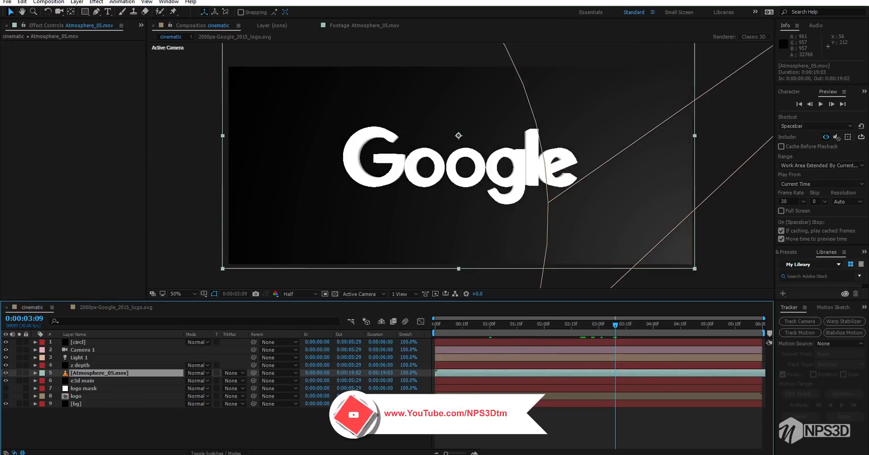
left_click(235, 372)
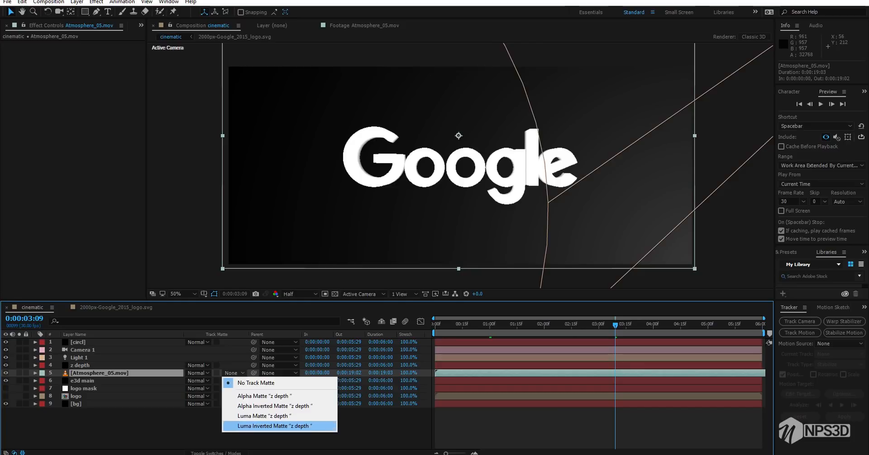
left_click(274, 425)
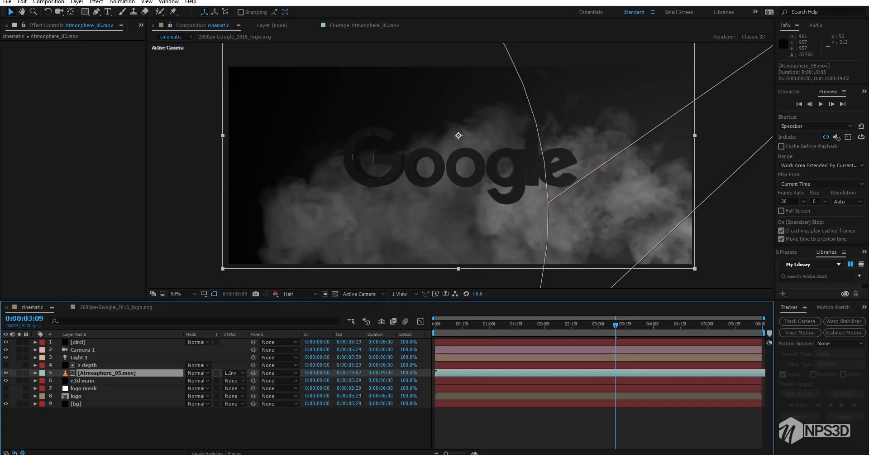
Set the z depth world position matte to Edge Smoothing 5, Matte Feather 900 and Position Z Matte -920
left_click(87, 365)
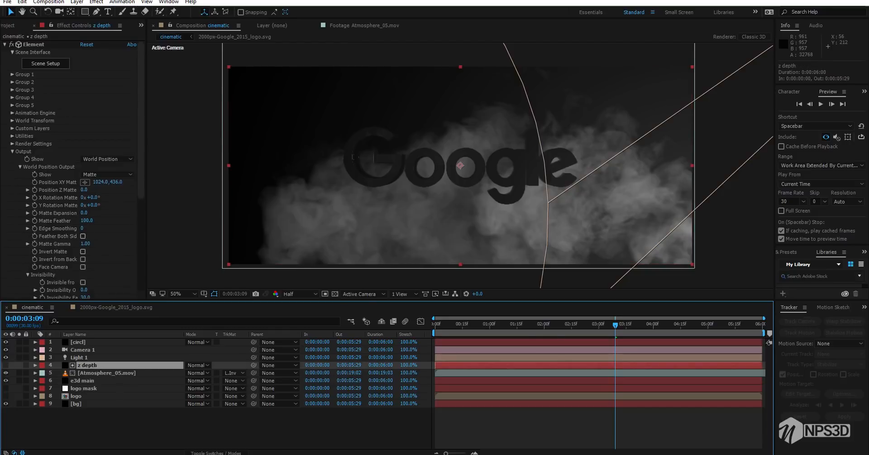
left_click(82, 228)
type("5")
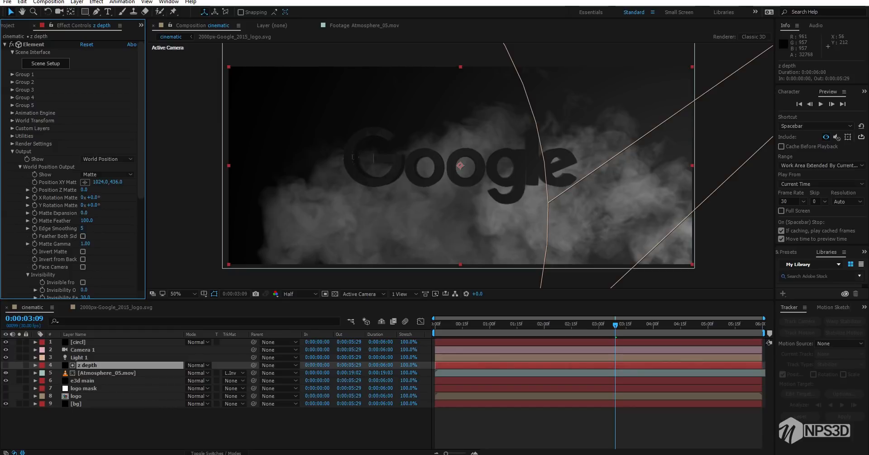
left_click_drag(88, 220, 320, 220)
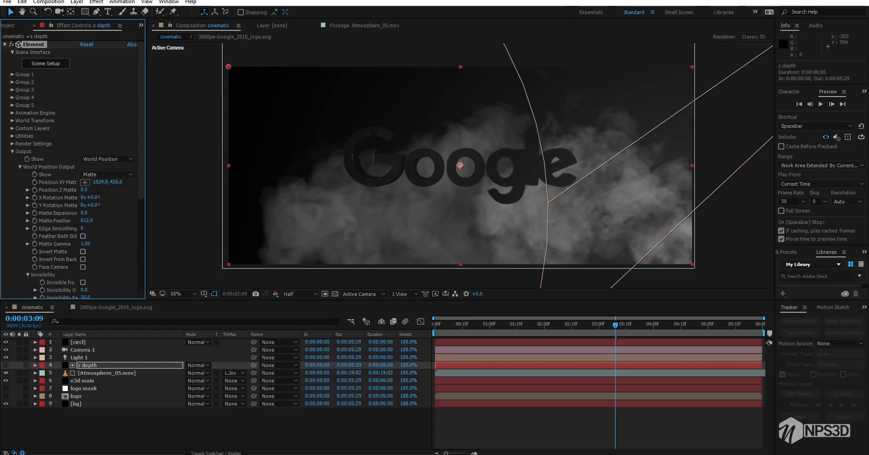
key("Return")
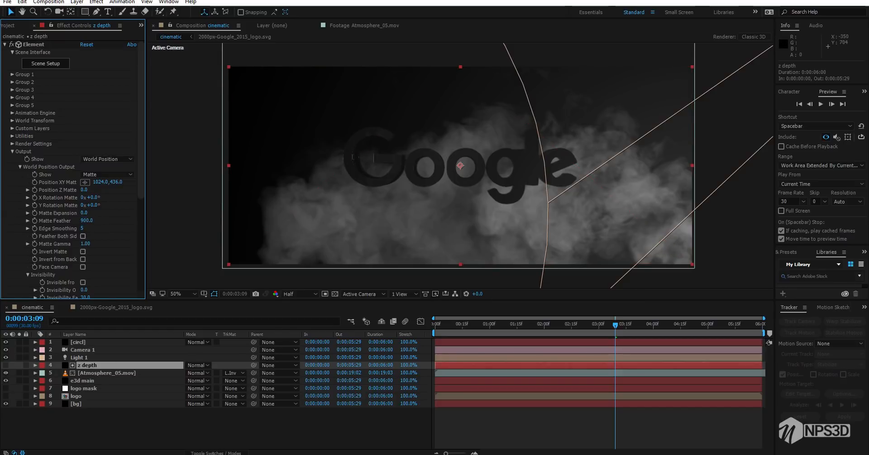
left_click_drag(84, 189, 59, 190)
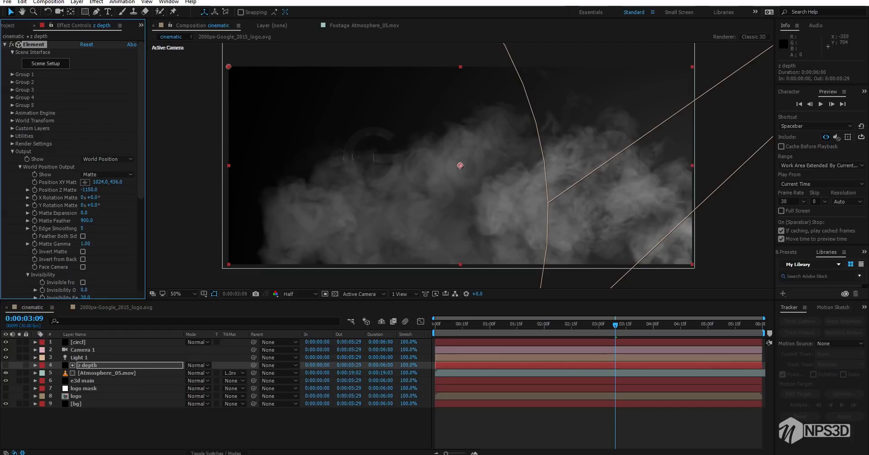
left_click_drag(37, 189, 46, 189)
Check the smoke at 0:00:02:12 and 0:00:00:18, then shift Atmosphere_05.mov to start six frames before the composition
left_click(566, 324)
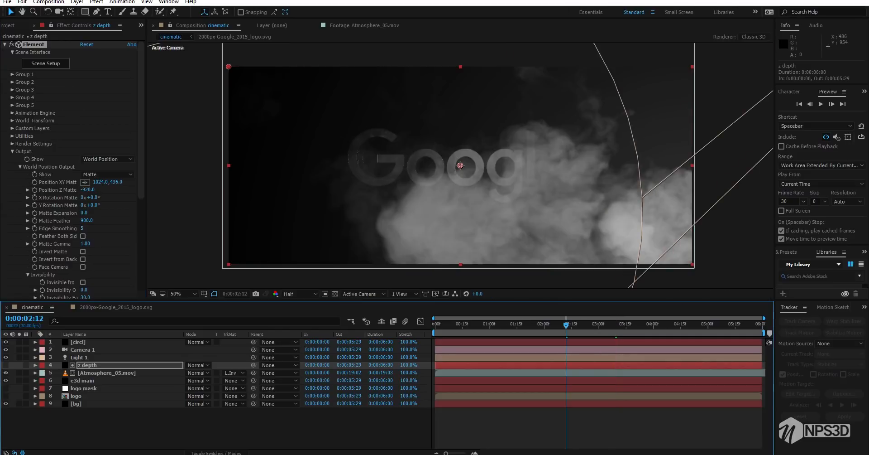
left_click_drag(566, 324, 468, 324)
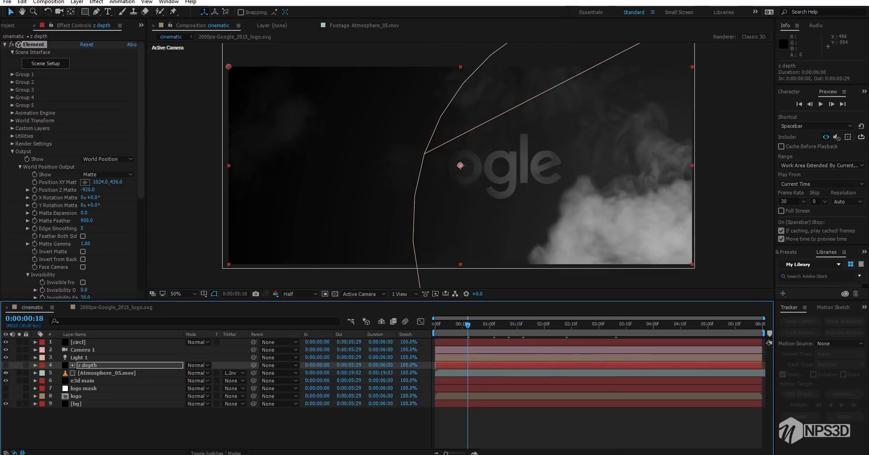
left_click_drag(494, 372, 482, 373)
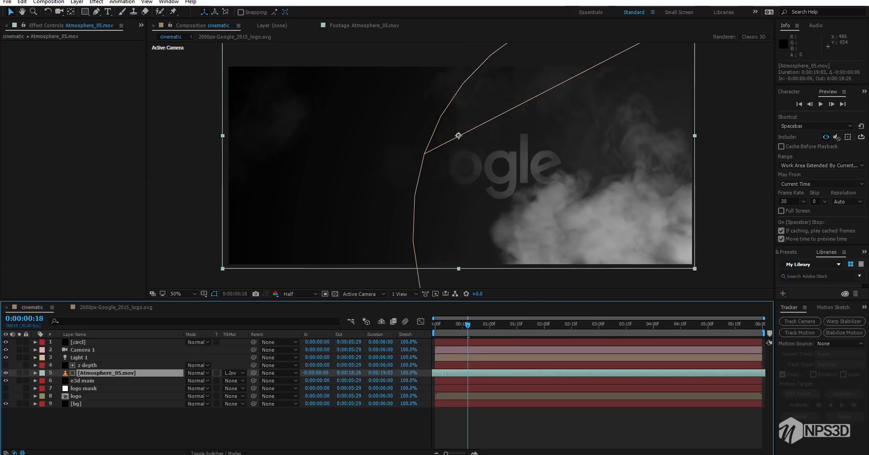
Preview the logo and smoke animation from the start of the composition and save the project
key("space")
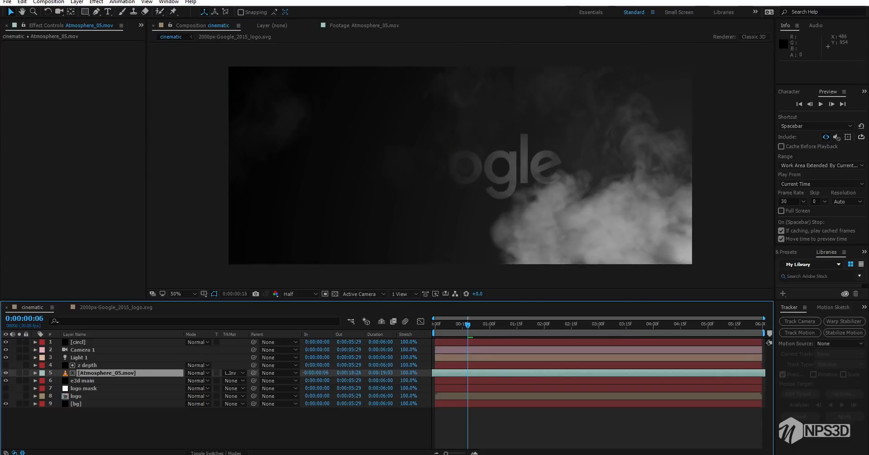
left_click_drag(468, 324, 435, 324)
key("space")
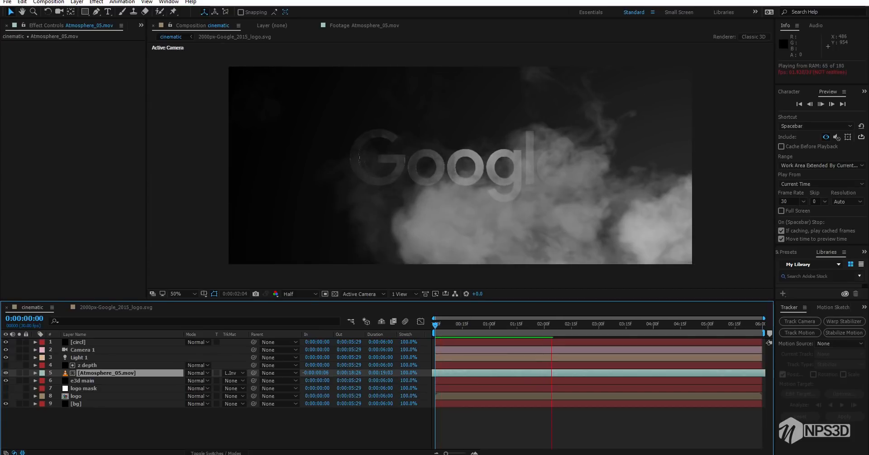
key("space")
key("space")
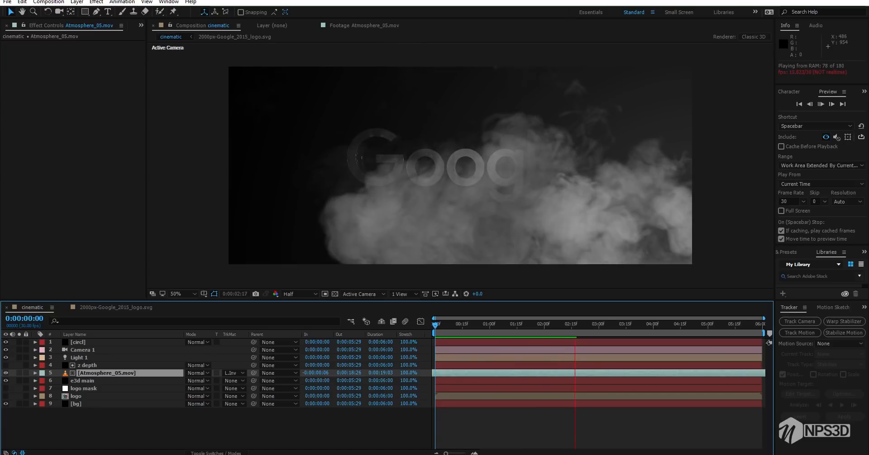
key("space")
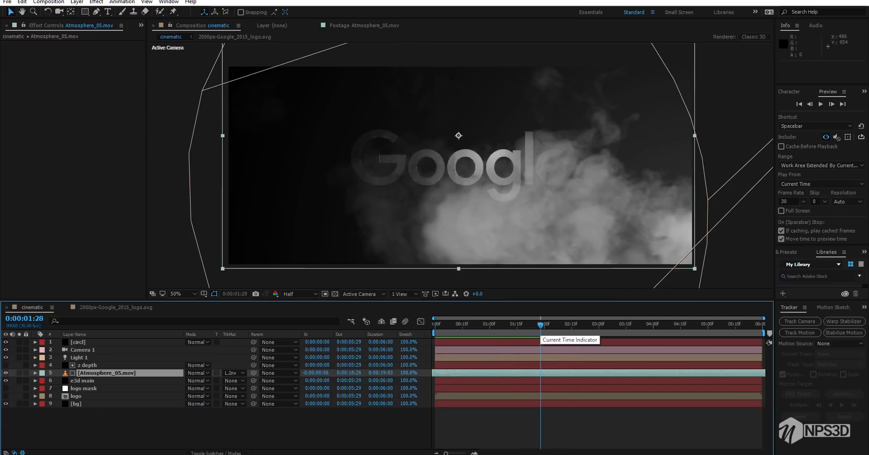
key("ctrl+s")
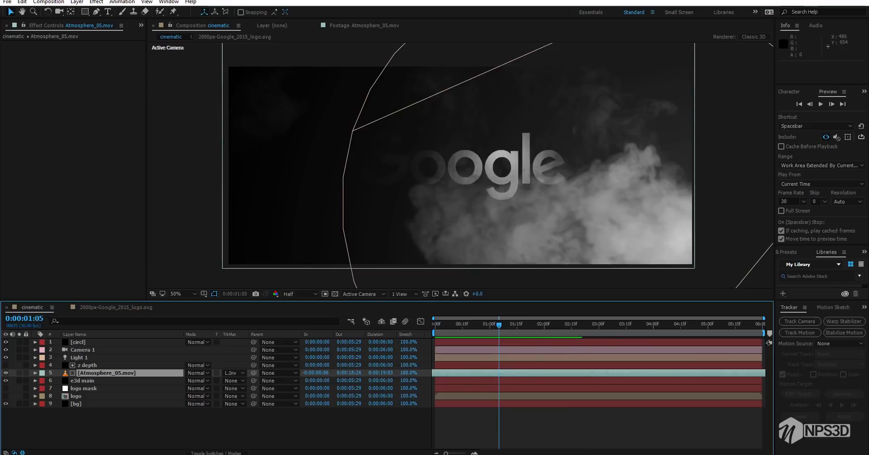
Add a new point light, Light 2, to the cinematic composition
right_click(95, 419)
mouse_move(181, 334)
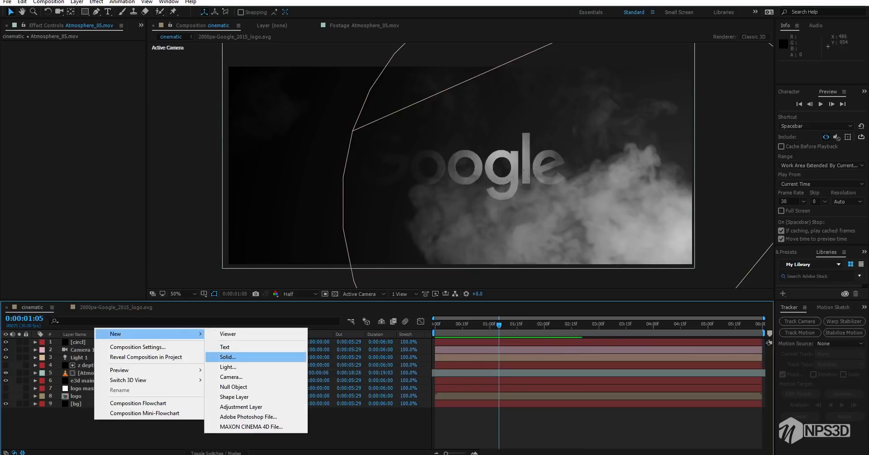
left_click(226, 367)
left_click(89, 34)
left_click(91, 65)
left_click(84, 210)
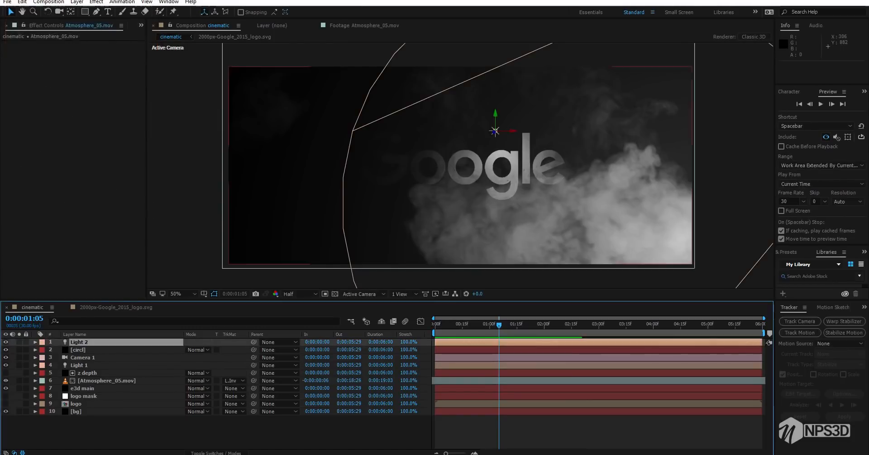
In Custom View 1, move Light 2 back along Z behind the Google logo to about Z 587
left_click(362, 294)
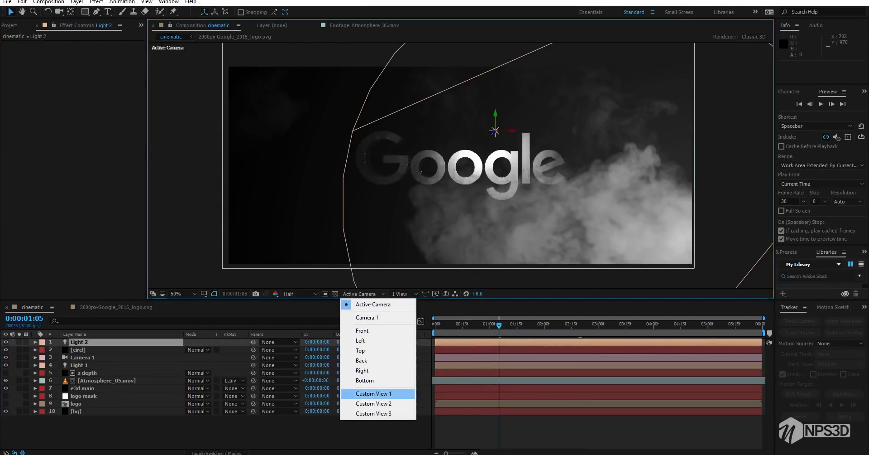
left_click(374, 393)
left_click_drag(527, 184, 396, 111)
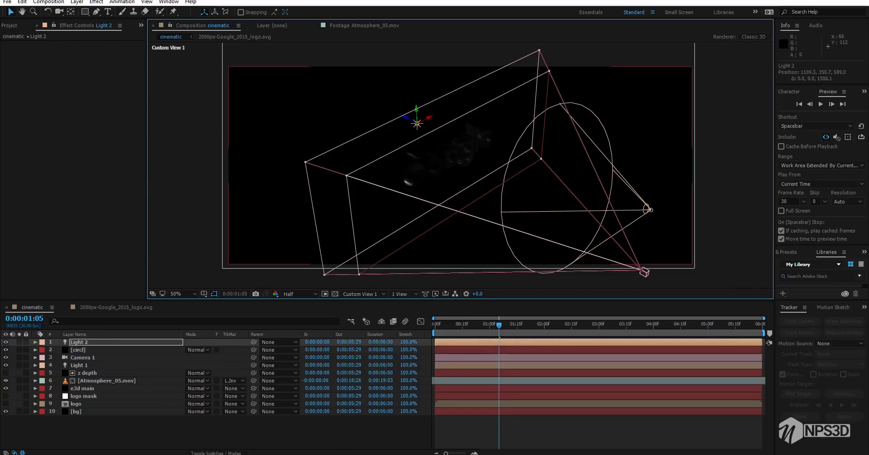
left_click_drag(550, 204, 505, 150)
scroll(461, 165, "up", 2)
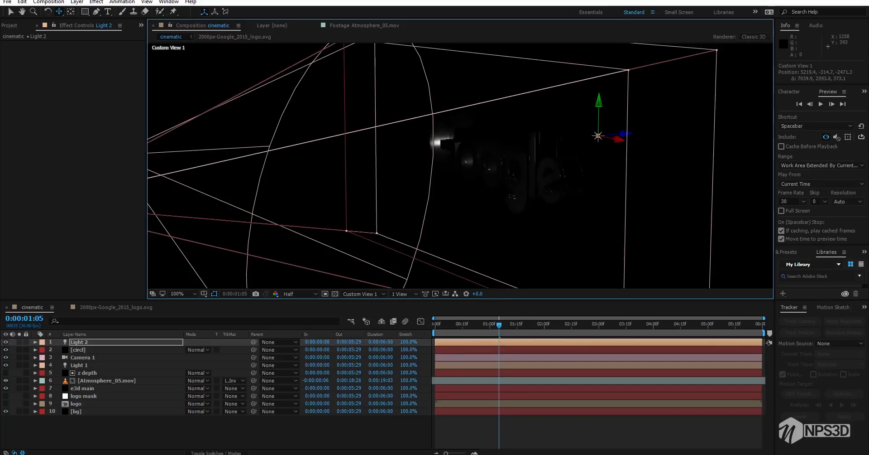
left_click_drag(563, 107, 661, 62)
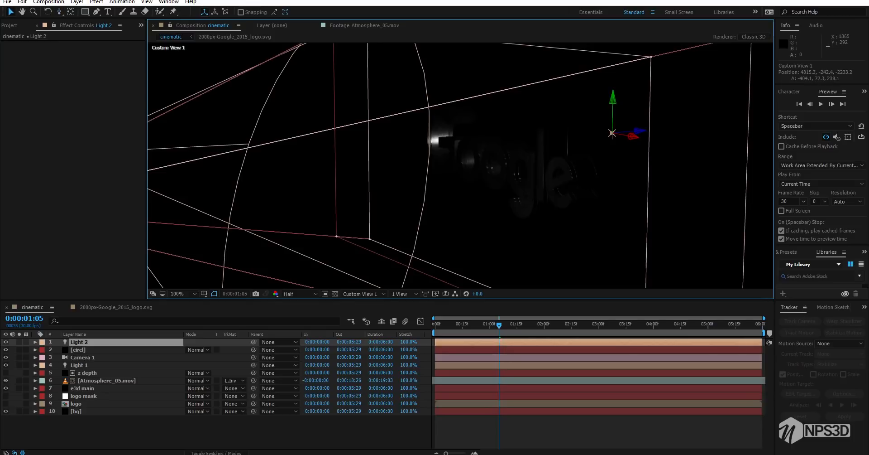
Raise Light 2 by about 250 and shift it along X to about 1363, 97, 587, returning to the Active Camera view
left_click_drag(612, 111, 613, 42)
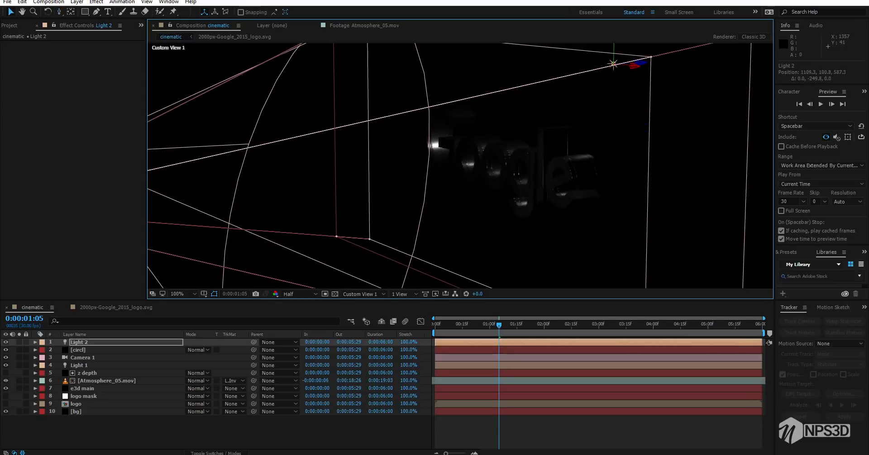
key("comma")
left_click_drag(538, 98, 573, 117)
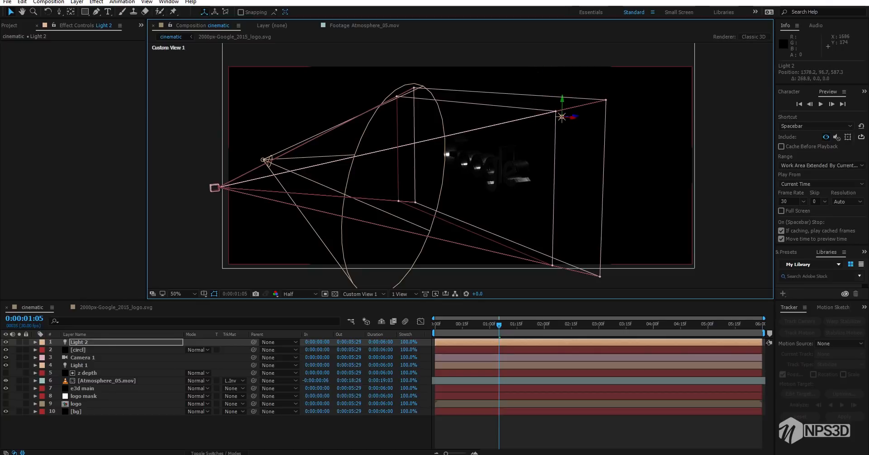
left_click(361, 293)
left_click(364, 301)
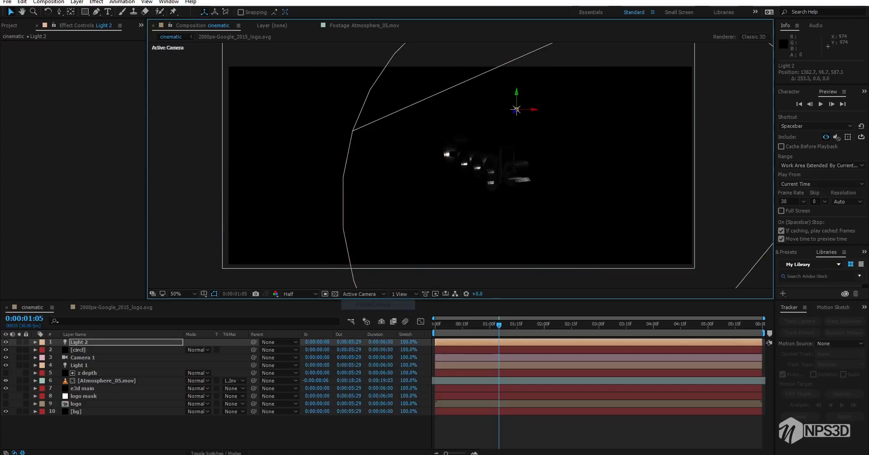
key("period")
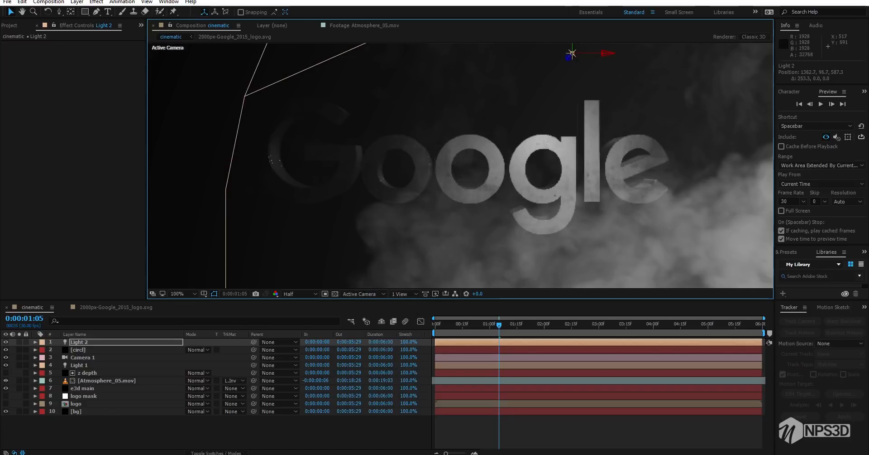
Solo and unsolo Light 2 to check its effect, save the project, and preview from the start of the composition to 0:00:00:15
left_click(19, 342)
left_click(19, 342)
key("ctrl+s")
scroll(493, 226, "down", 1)
scroll(494, 226, "up", 1)
key("space")
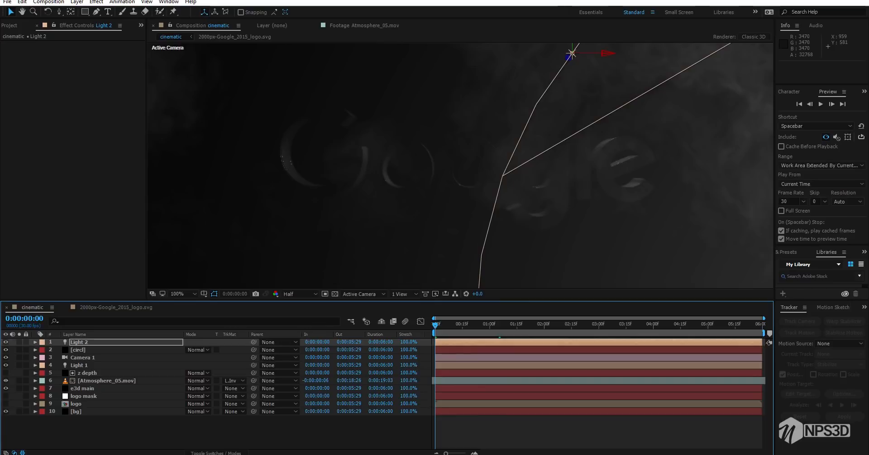
scroll(460, 166, "down", 1)
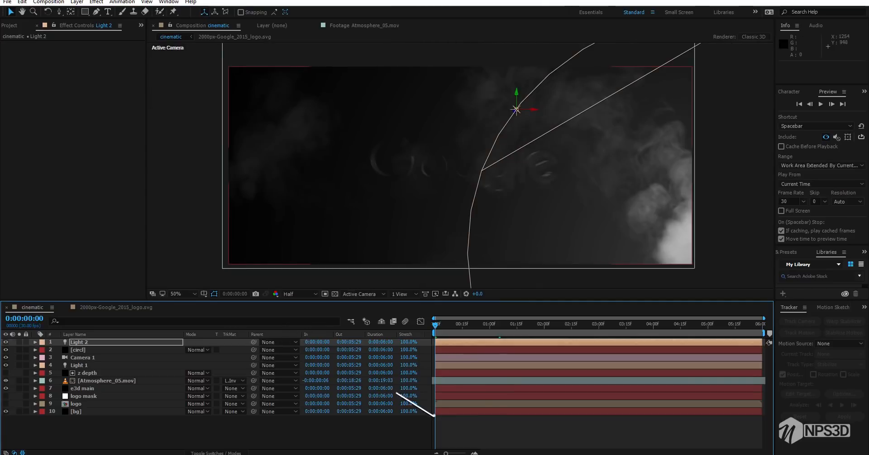
key("space")
key("space")
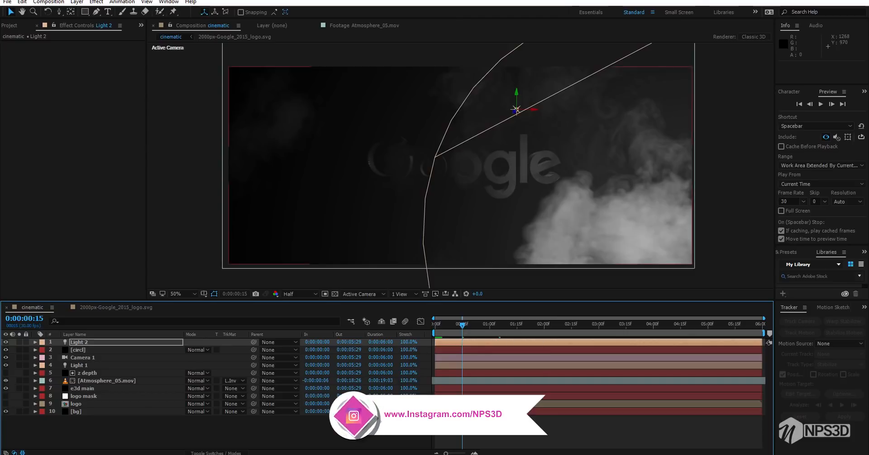
Keyframe Light 2's Intensity from 0% at the start of the composition to 165% at 0:00:00:15 and save the project
key("t")
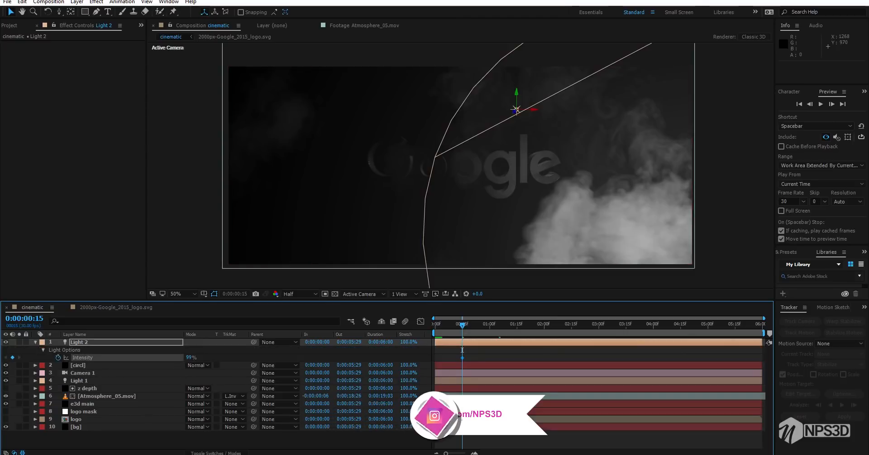
left_click_drag(199, 357, 211, 357)
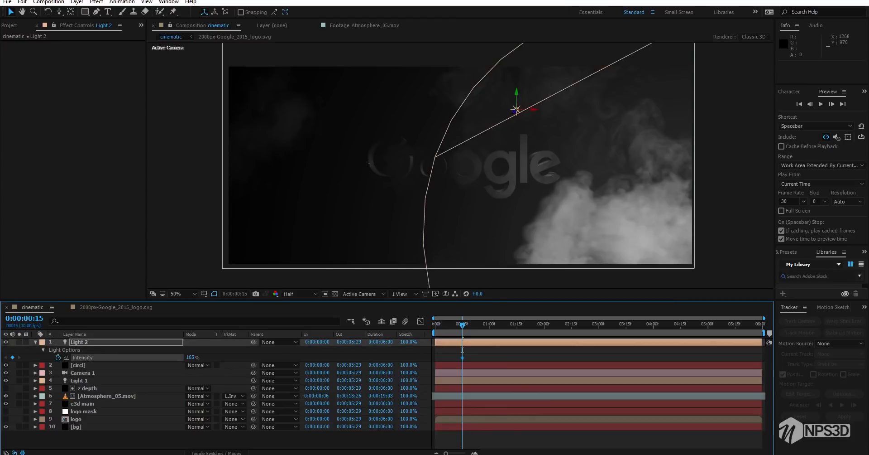
left_click_drag(462, 350, 435, 349)
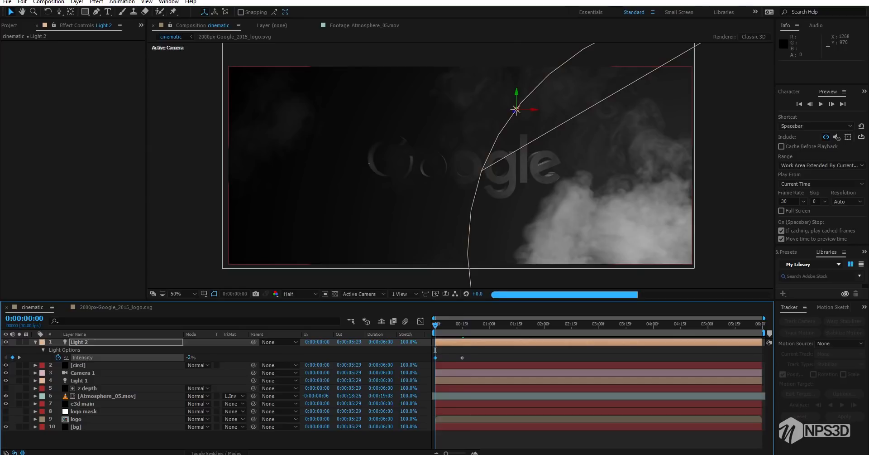
left_click(435, 350)
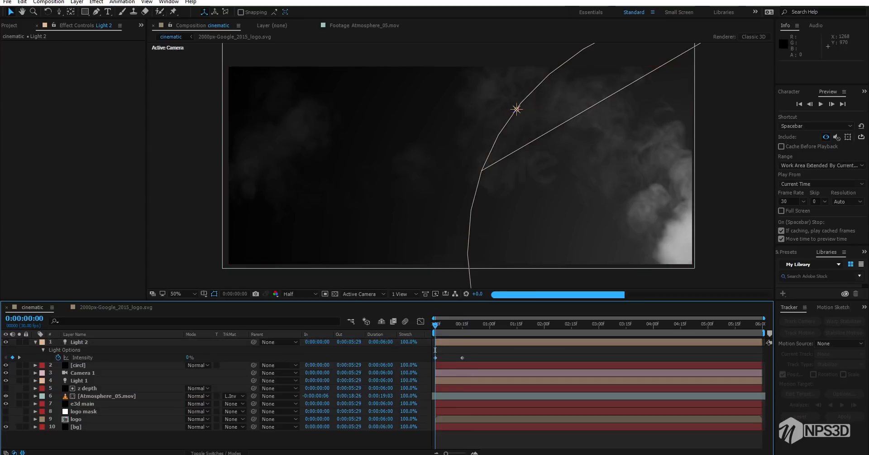
left_click(35, 342)
key("ctrl+s")
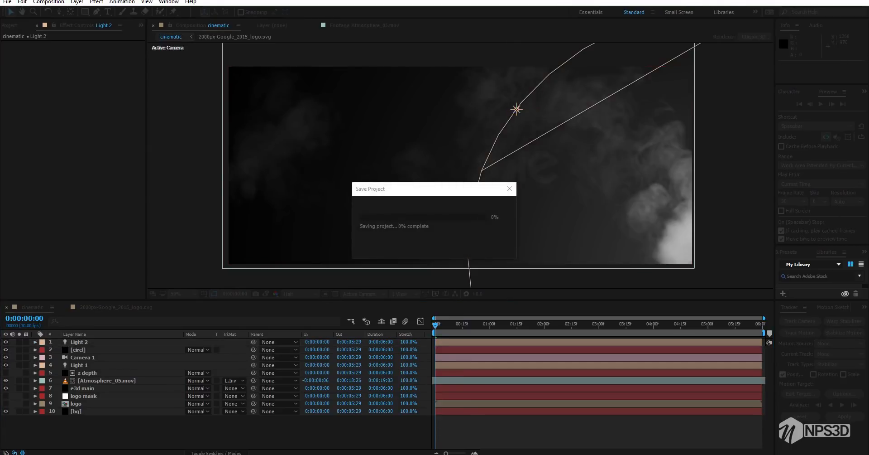
Preview the light's fade-in and, at 0:00:00:21, try red and settle on light grey D1D1D1 for Light 2's colour
key("space")
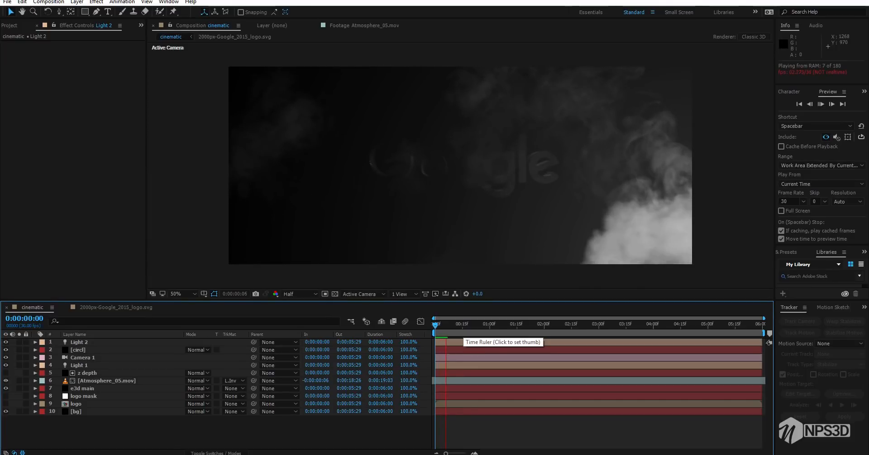
left_click(474, 324)
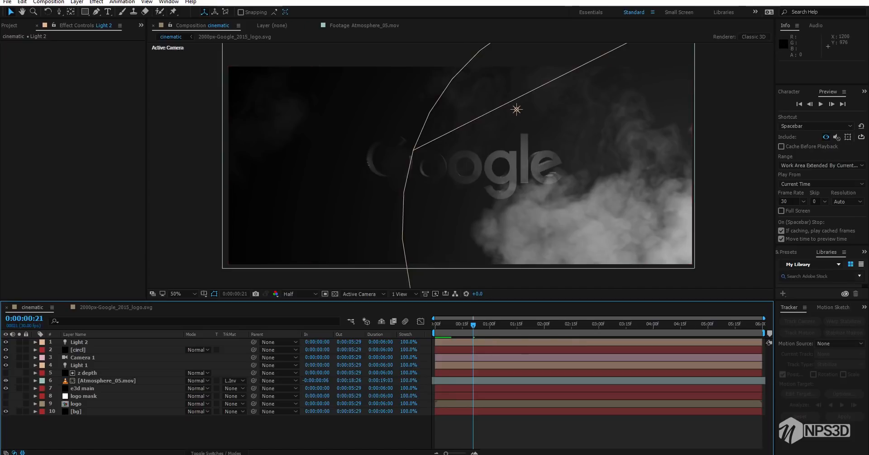
double_click(80, 341)
left_click(74, 47)
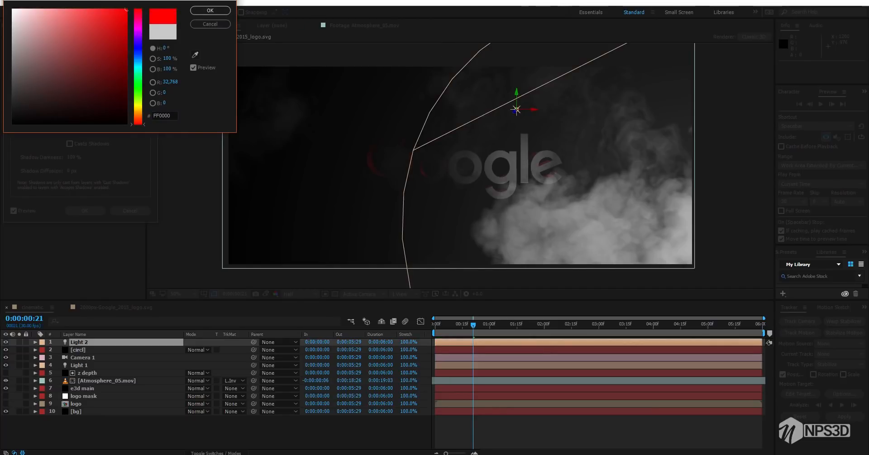
mouse_move(126, 9)
left_mouse_down()
mouse_move(12, 32)
mouse_move(13, 50)
mouse_move(12, 30)
left_mouse_up()
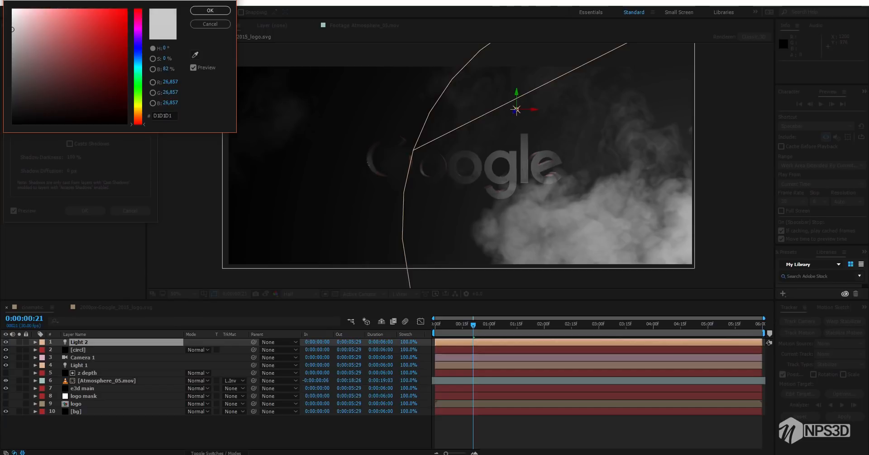
left_click(210, 10)
left_click(85, 211)
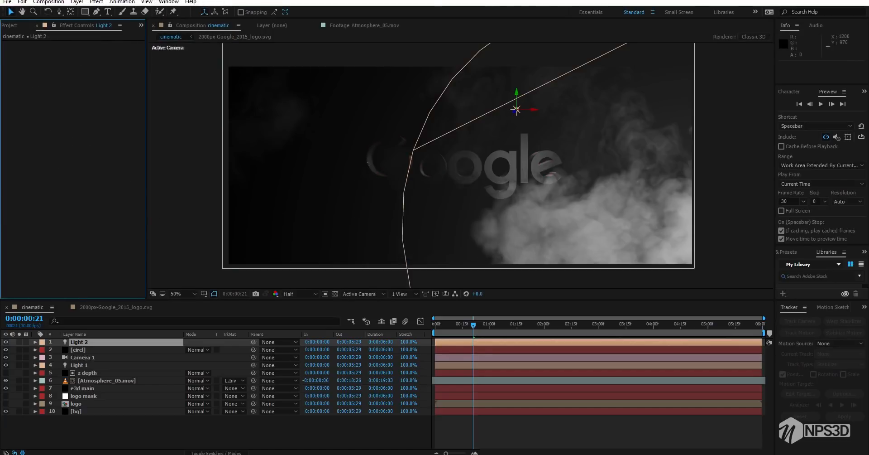
Check the smoke between 0:00:02:01 and 0:00:03:14, and at 0:00:03:07 apply Fast Blur to the Atmosphere_05.mov layer
left_click(546, 325)
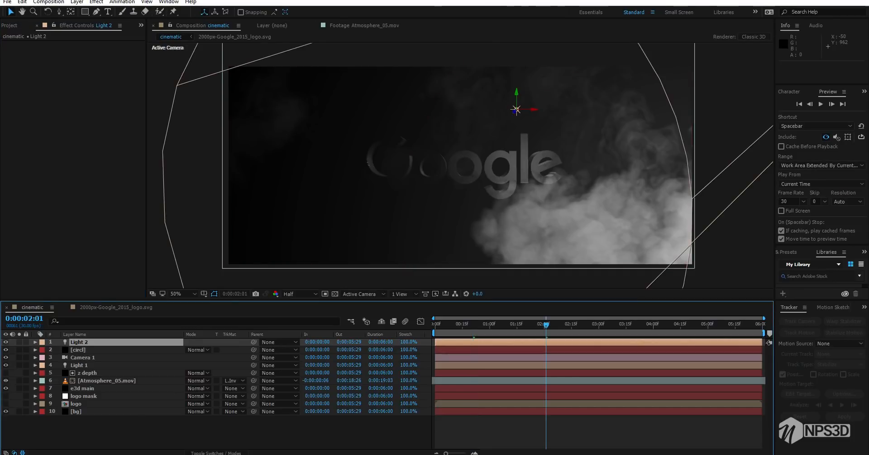
left_click(579, 325)
left_click(593, 324)
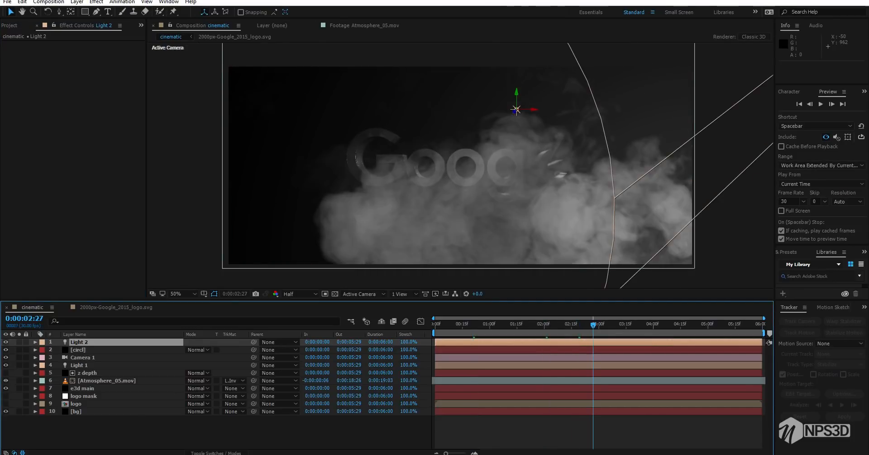
left_click(625, 325)
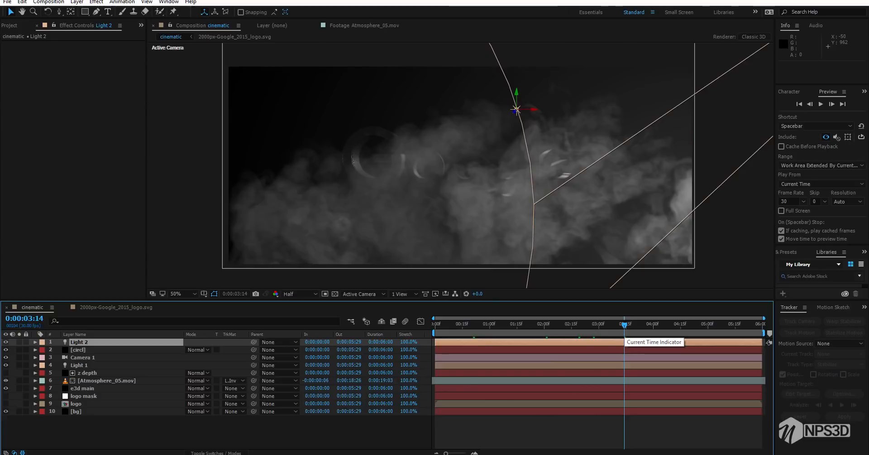
left_click(612, 324)
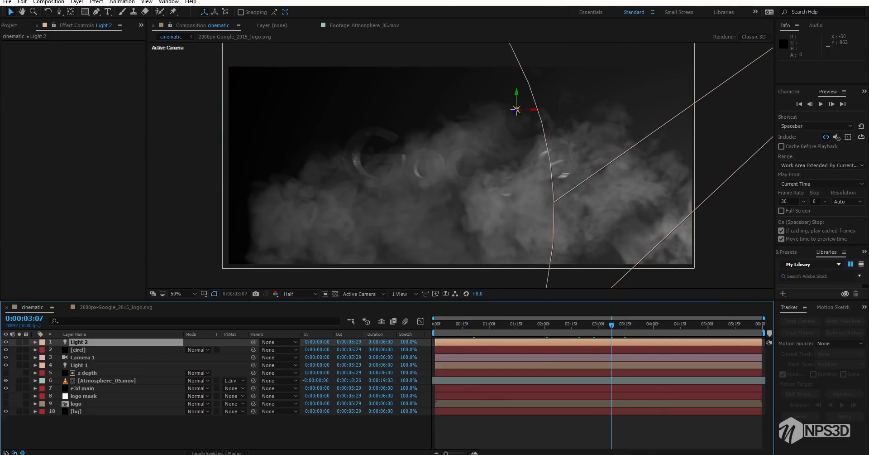
left_click(107, 381)
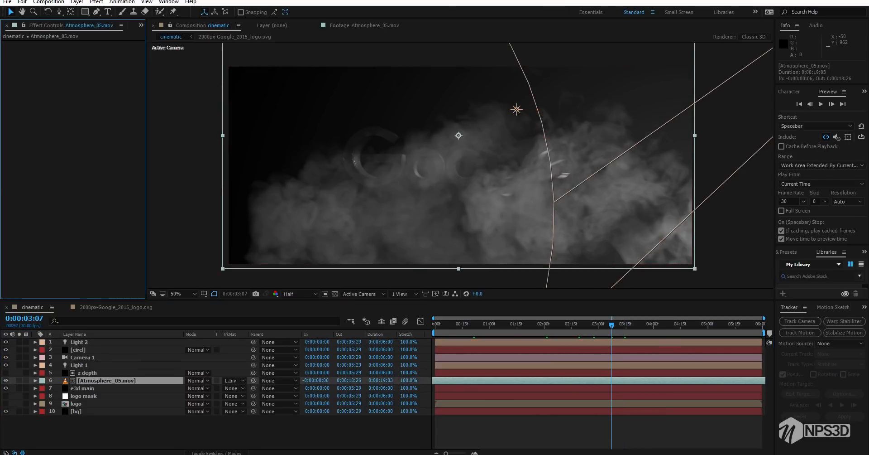
key("ctrl+space")
type("fast")
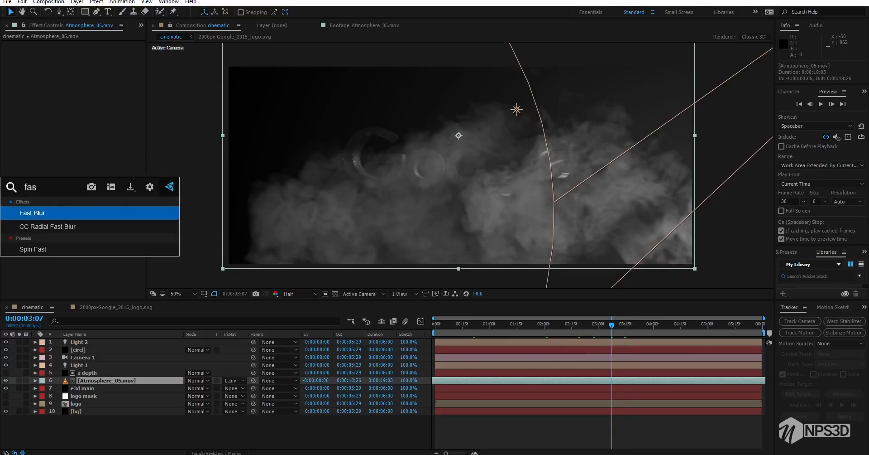
key("Return")
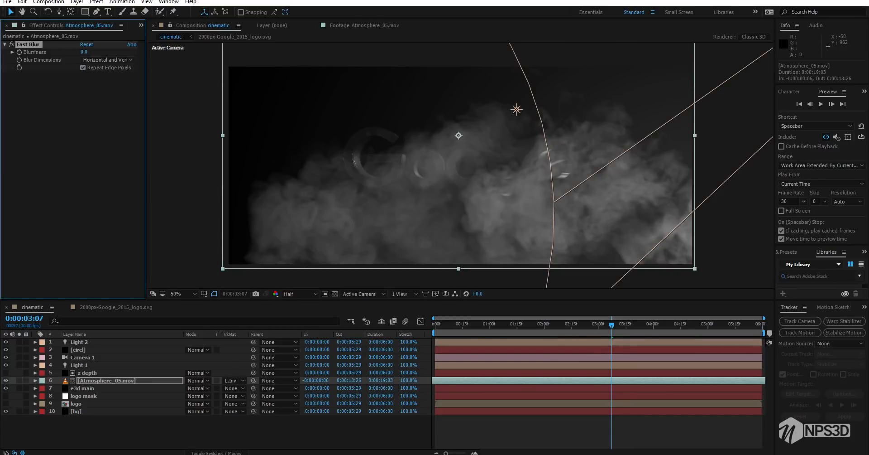
Set the smoke's Fast Blur to Horizontal blur dimensions with Blurriness 7 and save the project
left_click(106, 60)
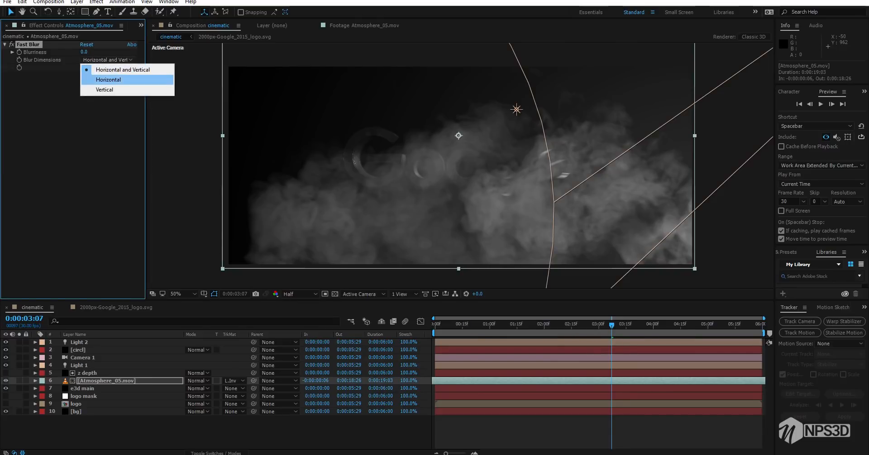
left_click(108, 79)
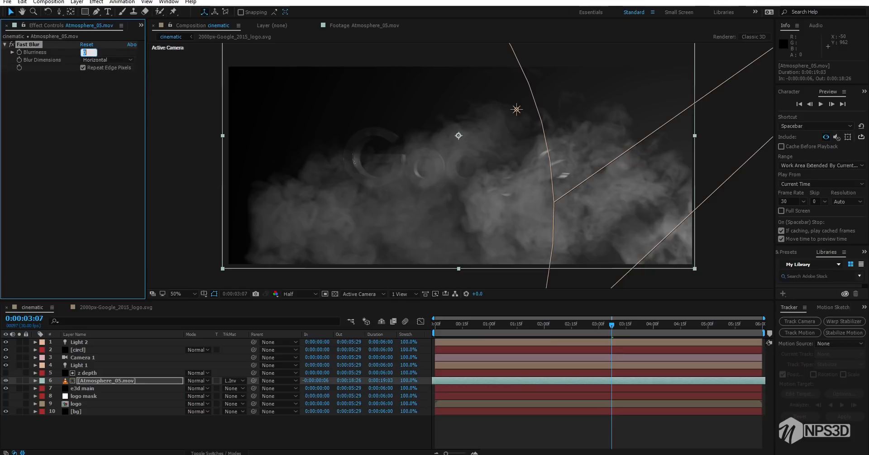
type("7")
key("Return")
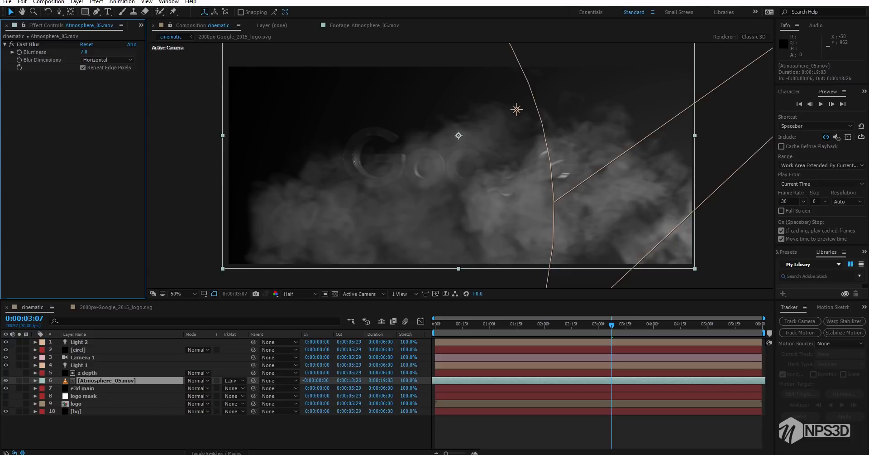
key("ctrl+s")
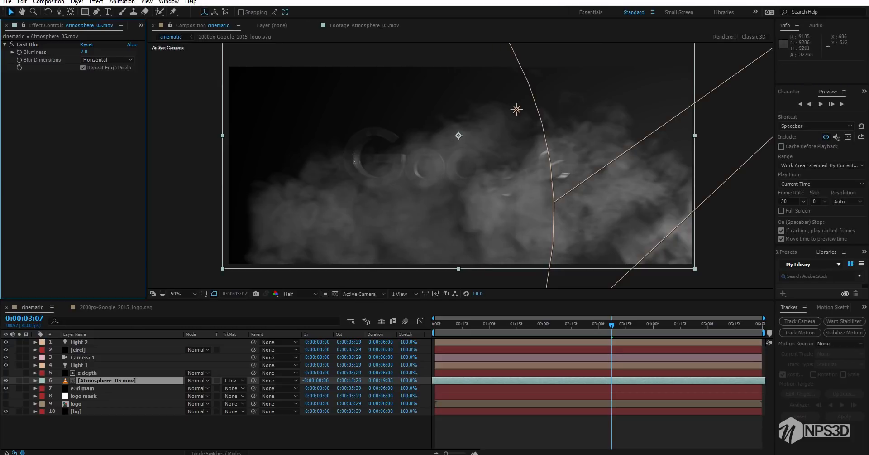
Create a black composition-size solid named vnt on top of the cinematic layer stack
right_click(120, 432)
mouse_move(141, 347)
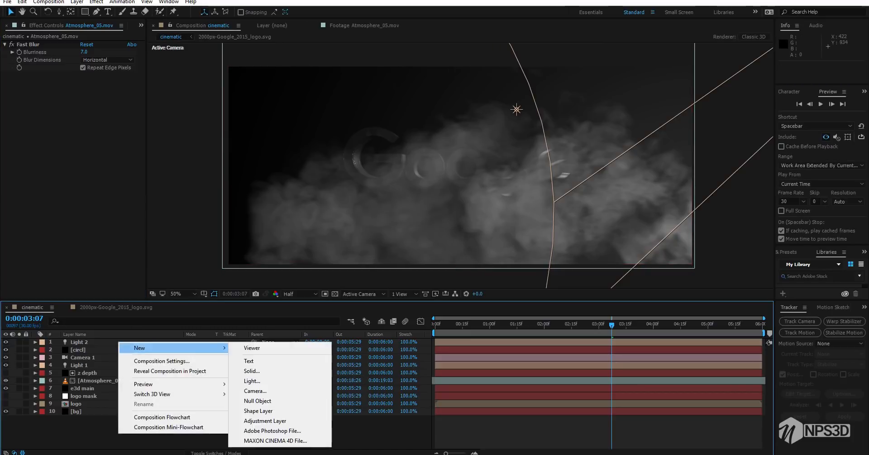
left_click(252, 370)
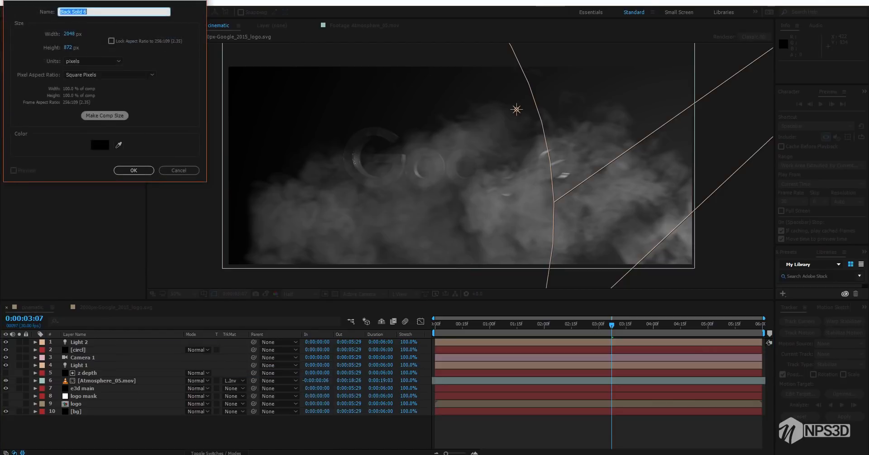
type("vnt")
key("Return")
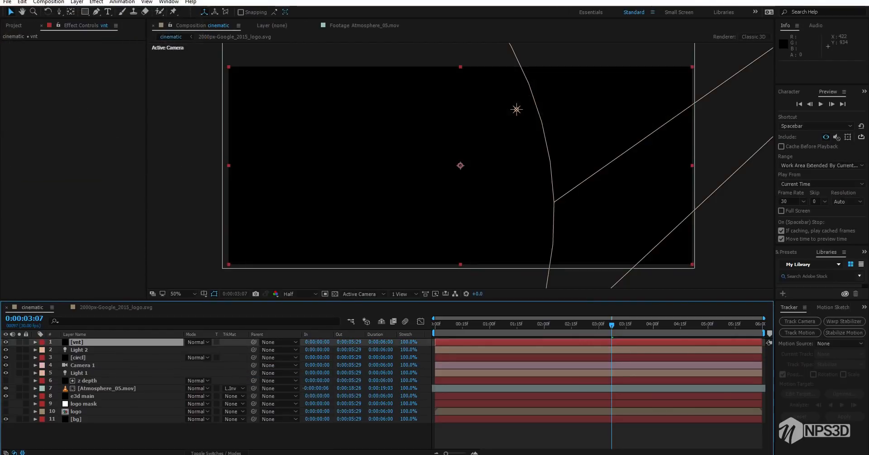
Add a full-frame elliptical mask to the vnt solid, set it to Subtract and feather it 1000 pixels
left_click(96, 12)
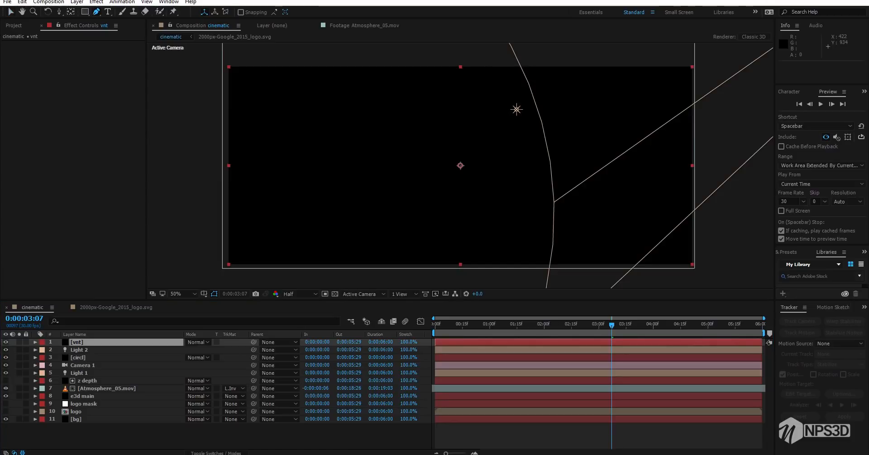
left_click(85, 12)
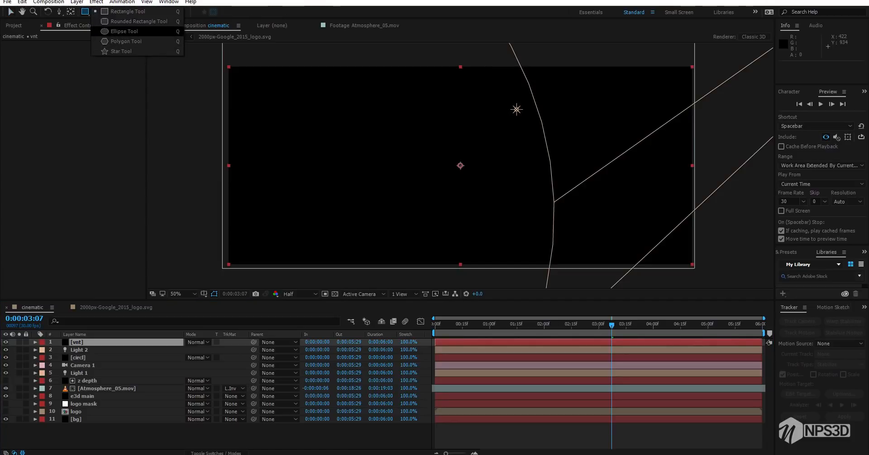
left_click(125, 32)
double_click(85, 12)
left_click(198, 357)
left_click(199, 387)
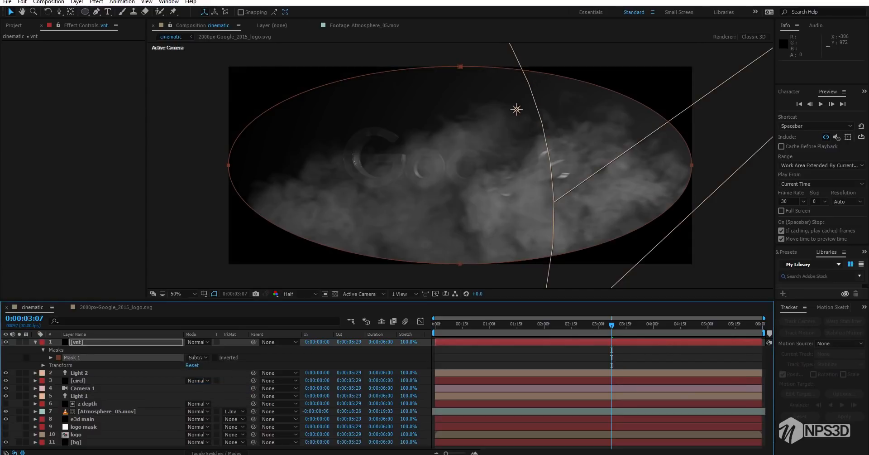
key("f")
left_click_drag(197, 357, 242, 357)
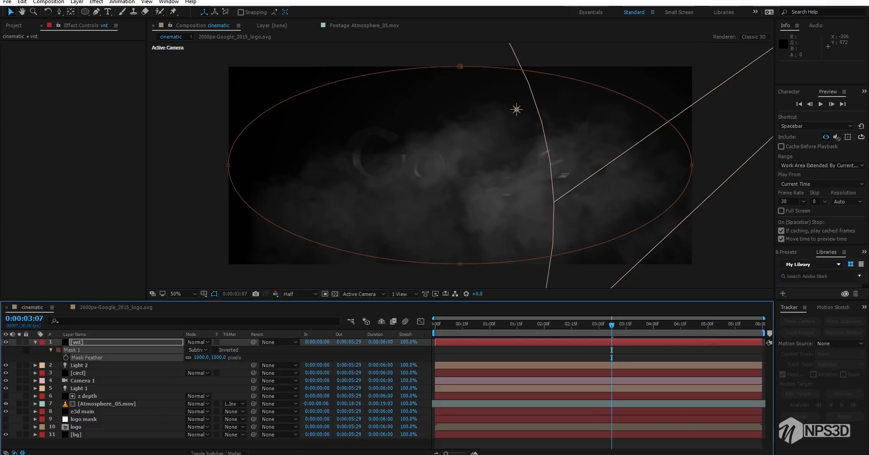
Enlarge the vnt layer beyond all four edges of the frame to widen the vignette opening
left_click(86, 342)
scroll(476, 268, "down", 3)
scroll(465, 211, "up", 1)
left_click_drag(461, 214, 460, 235)
left_click_drag(344, 165, 295, 161)
left_click_drag(576, 164, 608, 168)
left_click_drag(461, 116, 460, 104)
left_click(113, 444)
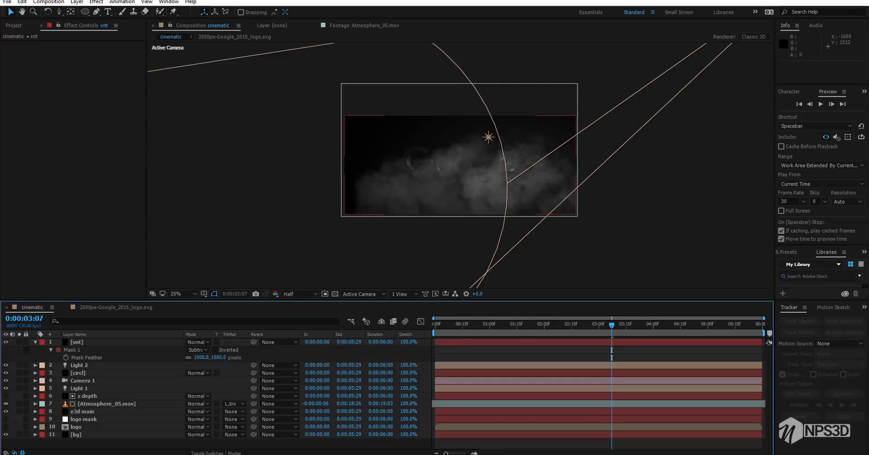
Collapse the vnt layer's properties, save the project and compare the frame with and without the vignette
left_click(35, 342)
key("ctrl+s")
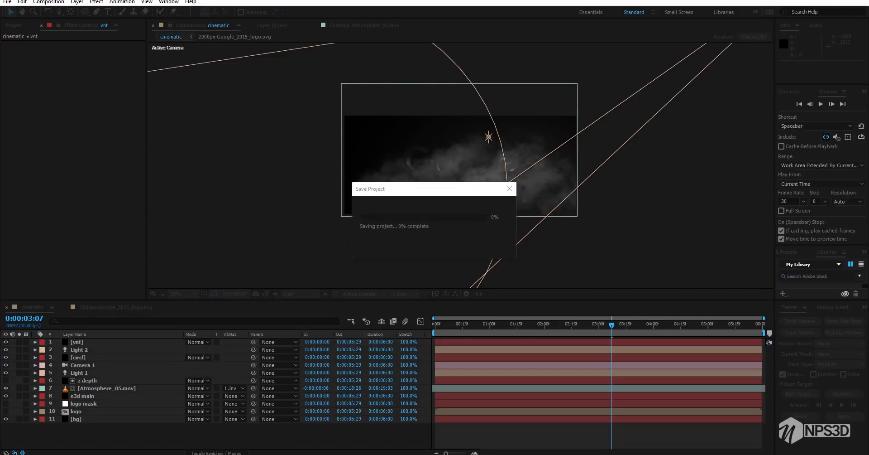
scroll(460, 165, "up", 2)
left_click(6, 342)
left_click(6, 342)
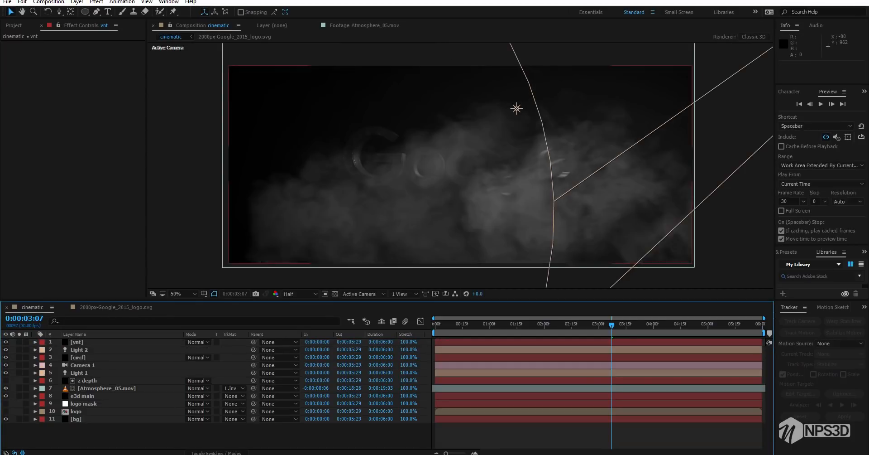
Add the dust clip from the stock footage folder directly below the vnt layer and solo it
left_click(14, 25)
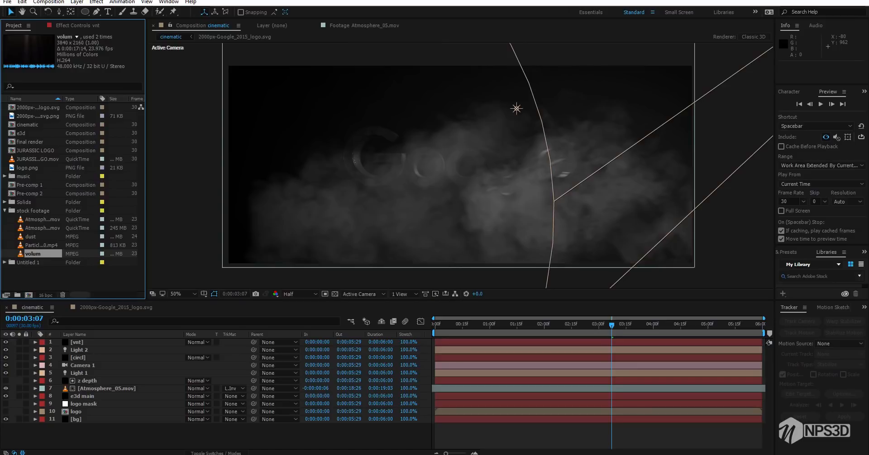
left_click_drag(28, 236, 101, 342)
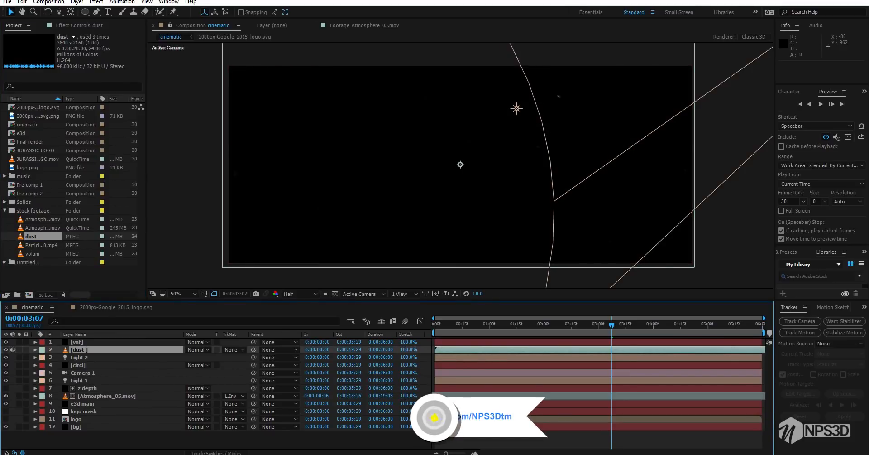
key("s")
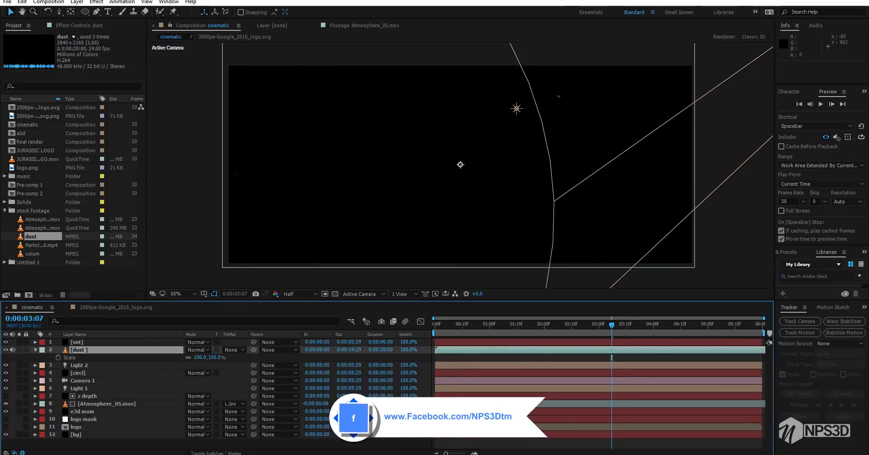
left_click(19, 357)
left_click(19, 349)
Move the dust layer downward in the frame and scale it to 70%
scroll(341, 193, "down", 2)
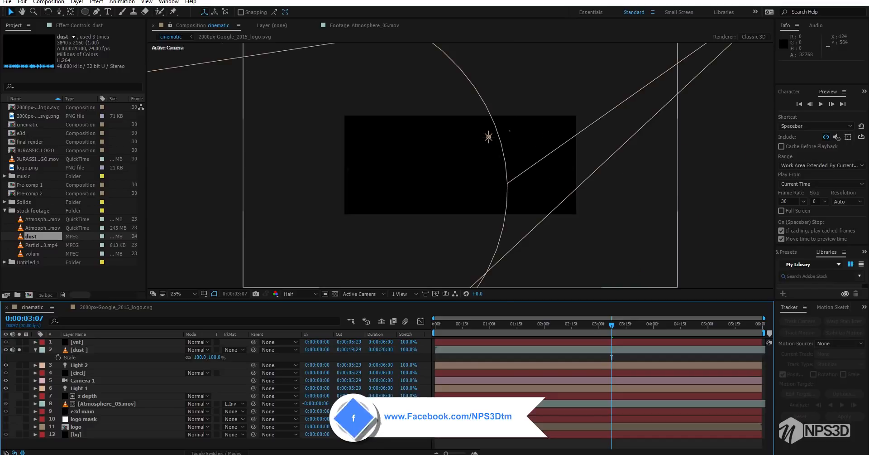
left_click_drag(293, 137, 295, 171)
left_click_drag(201, 357, 185, 357)
scroll(417, 168, "up", 2)
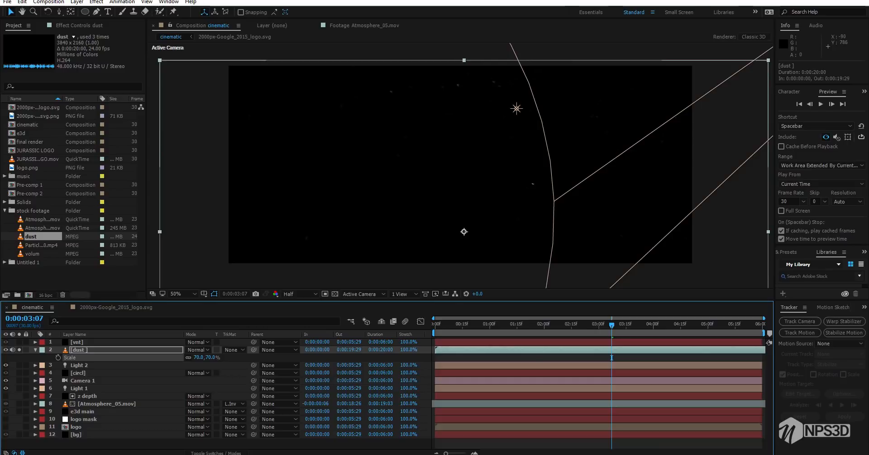
Check the dust footage up to 0:00:01:25 and flip the dust layer horizontally
left_click_drag(611, 358, 435, 357)
left_click_drag(461, 325, 535, 324)
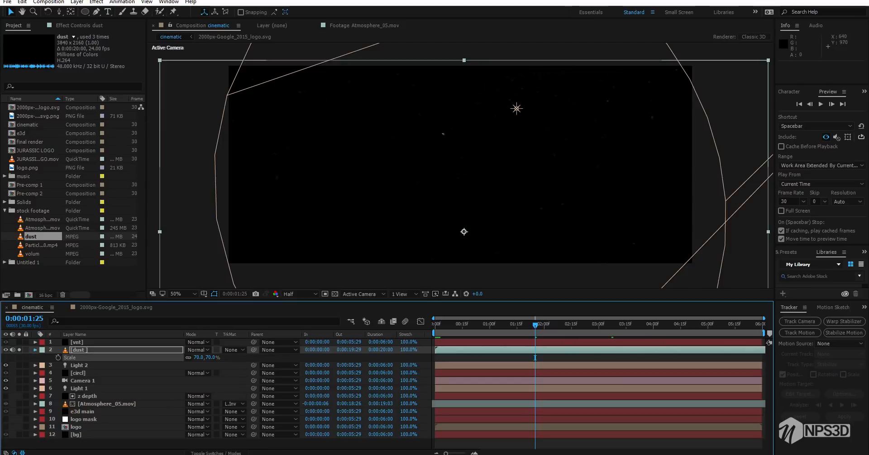
key("s")
right_click(92, 350)
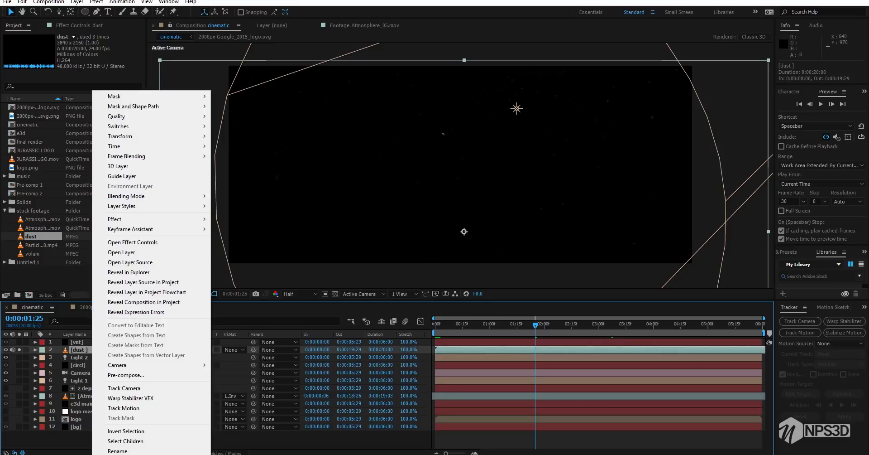
mouse_move(135, 136)
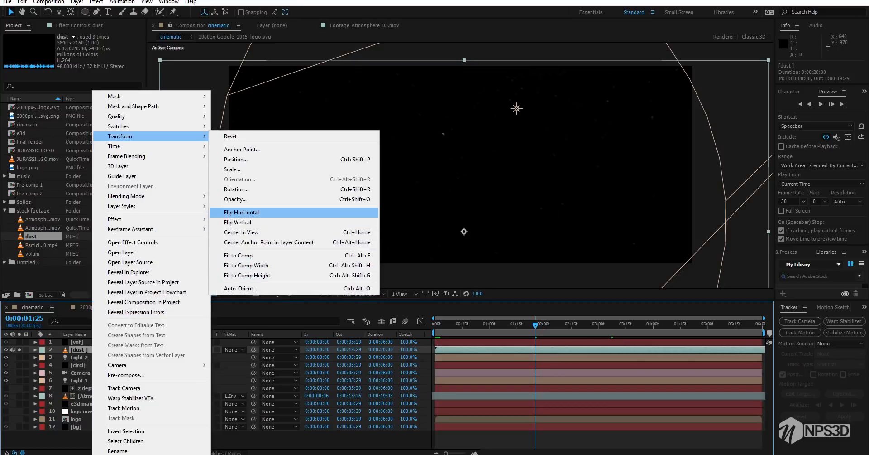
left_click(240, 212)
Preview the flipped dust from the start to 0:00:00:27 and set the layer's blending mode to Screen
key("Home")
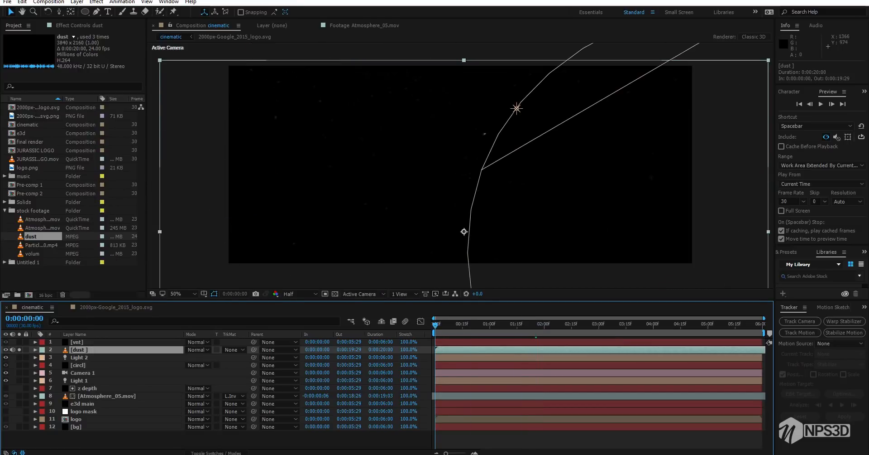
key("space")
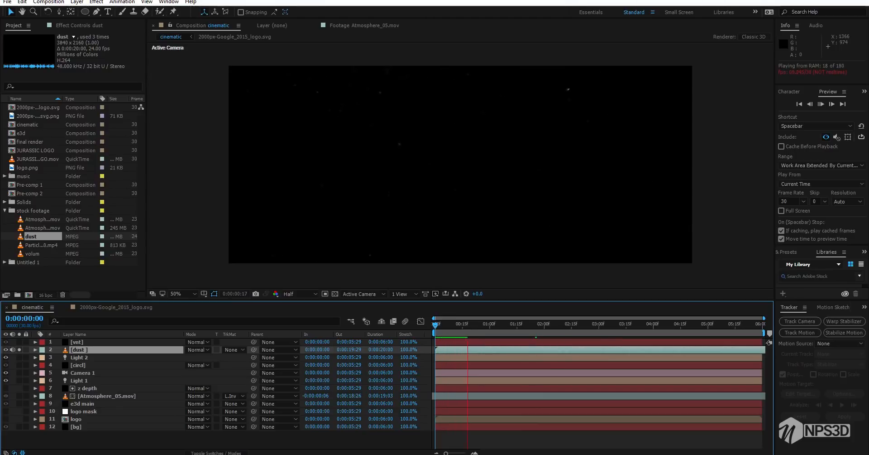
key("space")
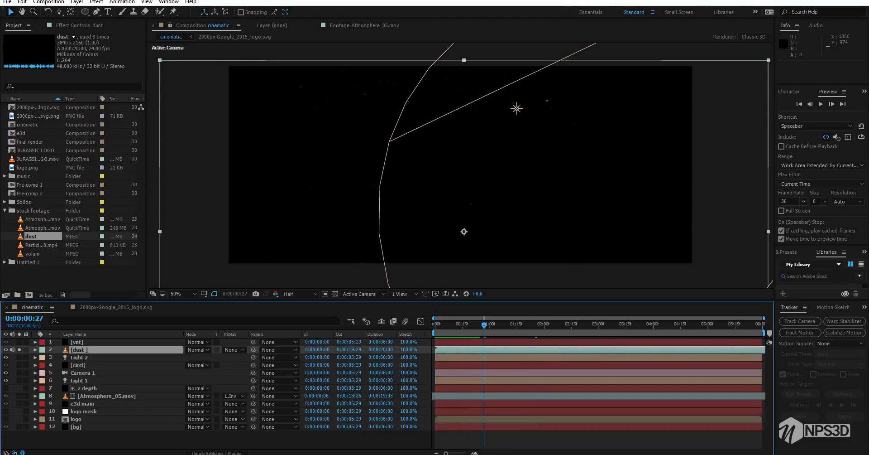
left_click(197, 349)
left_click(253, 176)
Apply Curves to the dust layer and steepen the Red channel by moving its white point inward
left_click(79, 26)
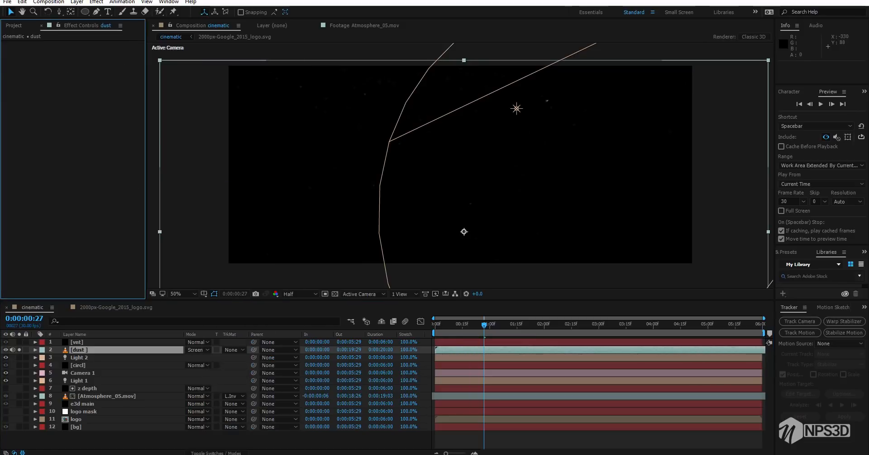
key("ctrl+space")
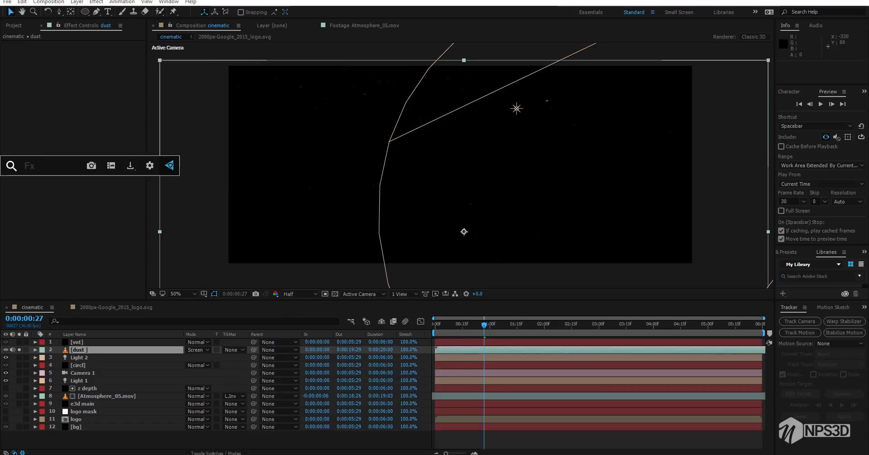
type("s")
key("BackSpace")
type("cur")
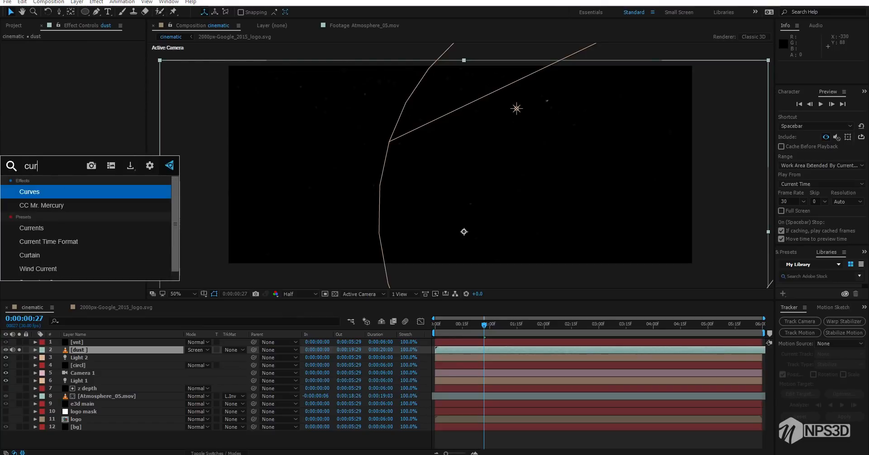
key("Return")
left_click(111, 52)
left_click(101, 72)
left_click_drag(129, 85, 100, 84)
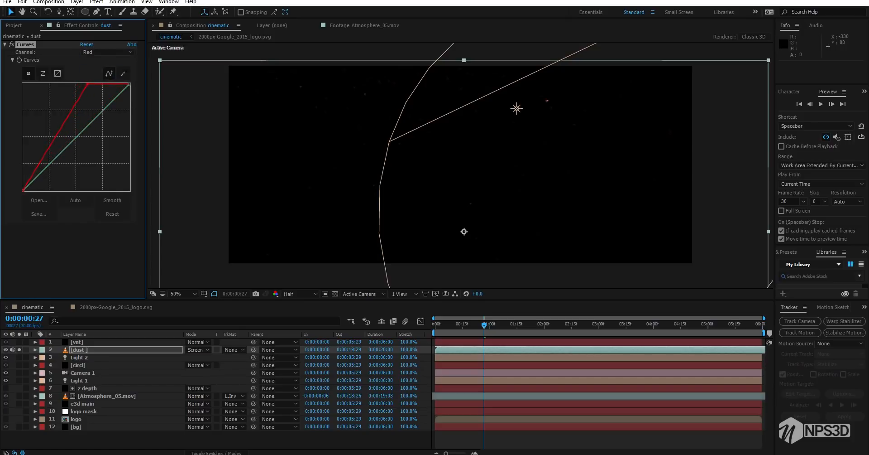
Bend the dust layer's Green curve slightly downward and its Blue curve further downward
left_click(107, 52)
left_click(98, 81)
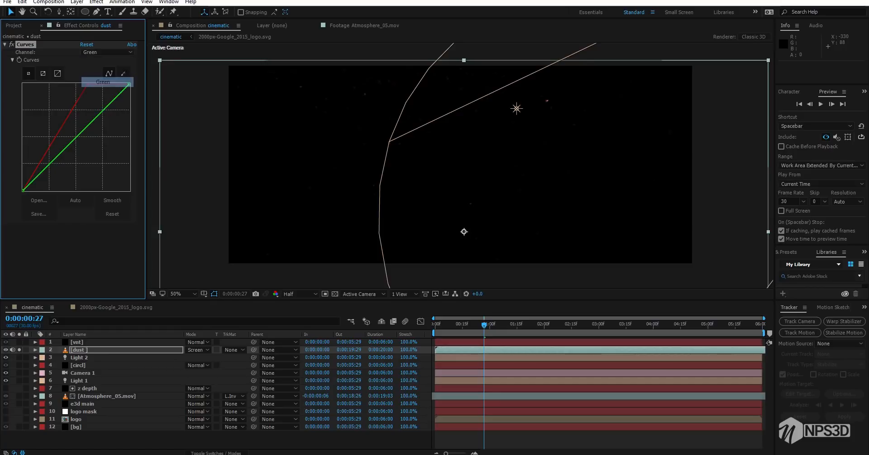
left_click_drag(101, 113, 101, 121)
left_click(108, 52)
left_click(101, 91)
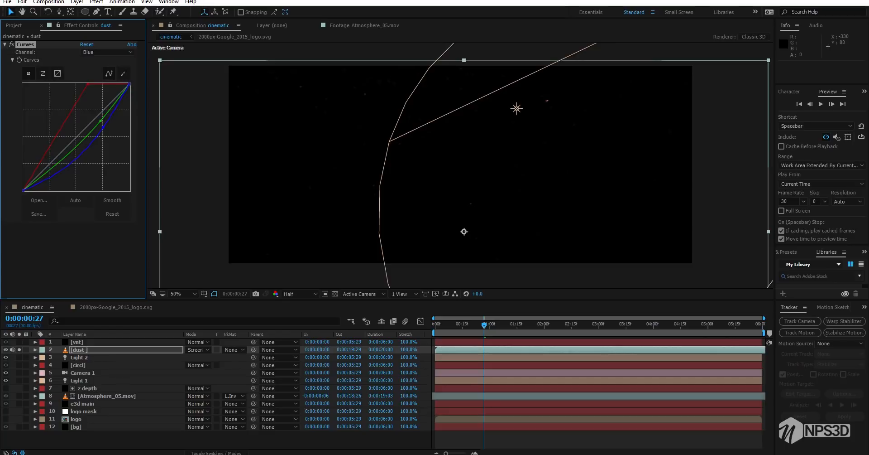
Apply the Exposure effect to the dust layer and set its Exposure to 3.68
key("ctrl+space")
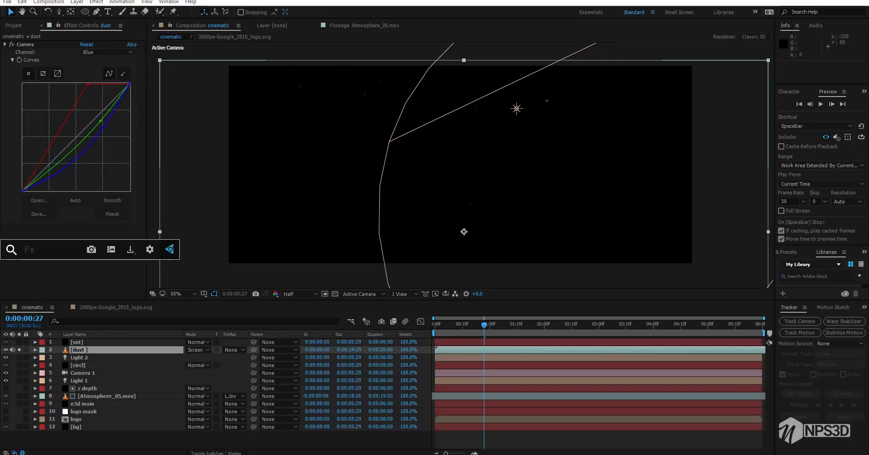
type("ex")
key("Down")
key("Return")
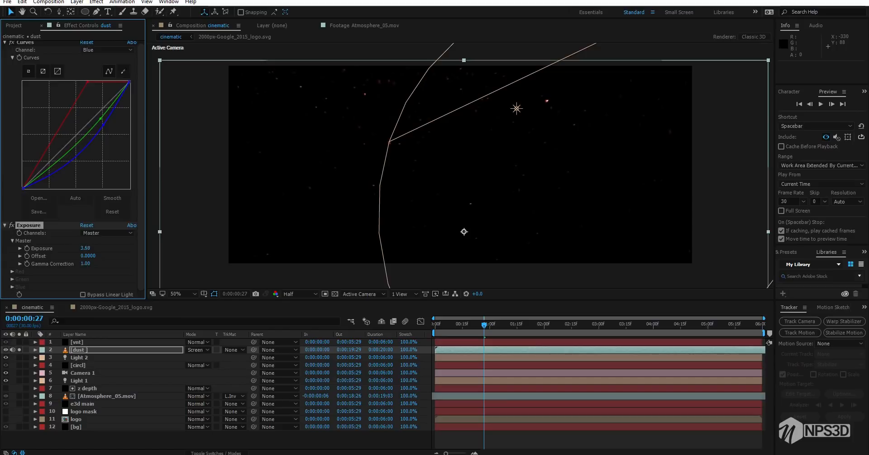
Steepen the dust layer's Red curve a little more and collapse the Curves and Exposure effects
left_click_drag(87, 82, 83, 84)
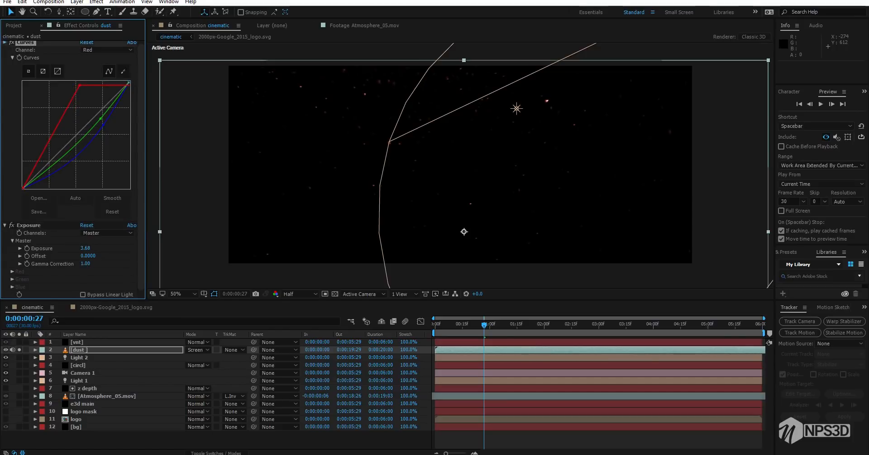
left_click(5, 42)
left_click(5, 52)
left_click(54, 136)
Apply Glow to the dust layer with a 29% threshold and a radius of 56
key("ctrl+space")
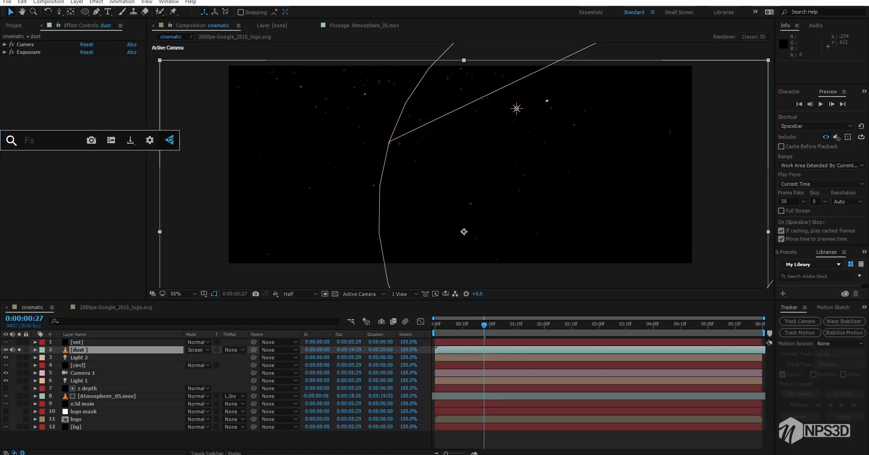
type("gl")
key("Return")
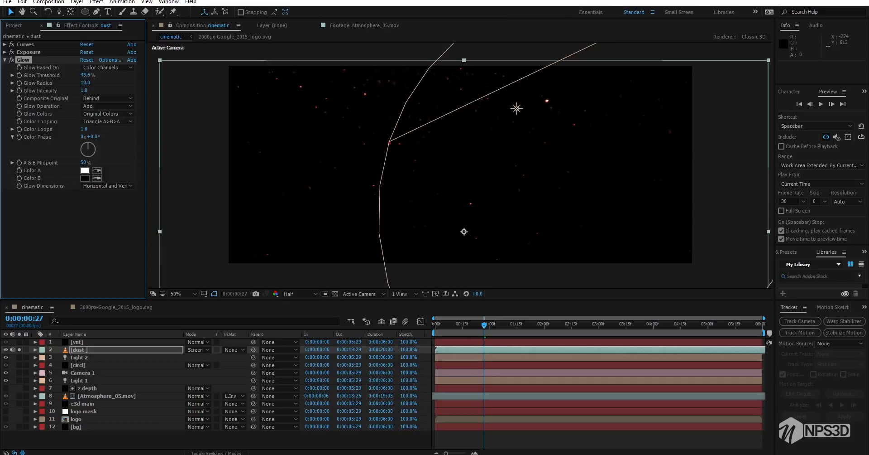
left_click_drag(85, 76, 77, 76)
Duplicate the dust's Glow three times, setting Glow 2's radius to 124 and larger radii for Glow 3 and Glow 4
key("ctrl+d")
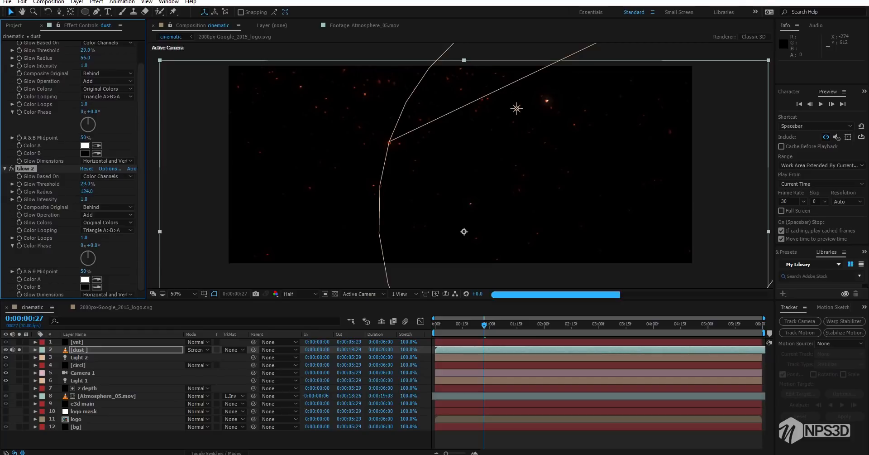
key("ctrl+d")
left_click_drag(86, 191, 147, 191)
key("ctrl+d")
left_click_drag(87, 192, 190, 192)
Collapse the settings of all four Glow effects on the dust layer
scroll(91, 172, "up", 10)
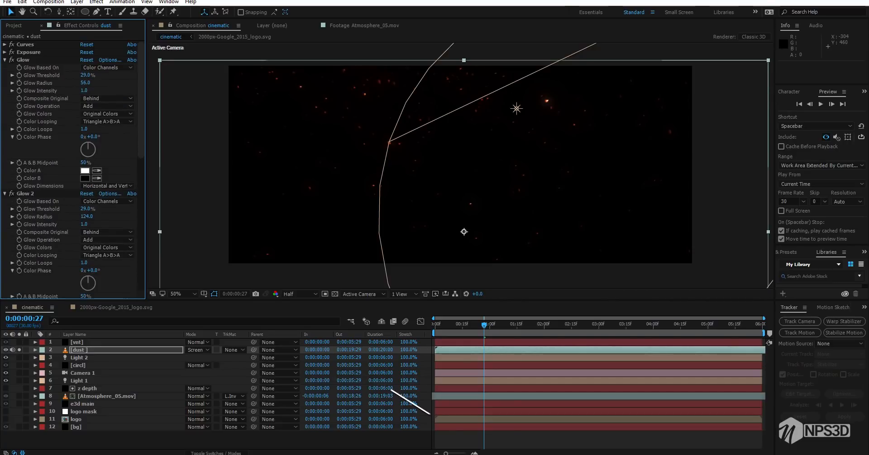
left_click(4, 60)
left_click(4, 68)
left_click(5, 75)
left_click(5, 83)
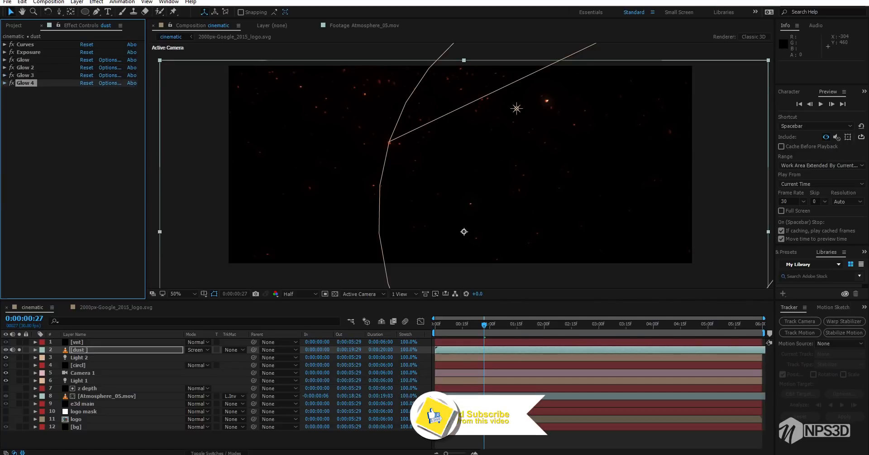
Apply Fast Blur to the dust layer with horizontal blur dimensions, Repeat Edge Pixels enabled and a blurriness of 6
key("ctrl+space")
type("ada")
key("ctrl+a")
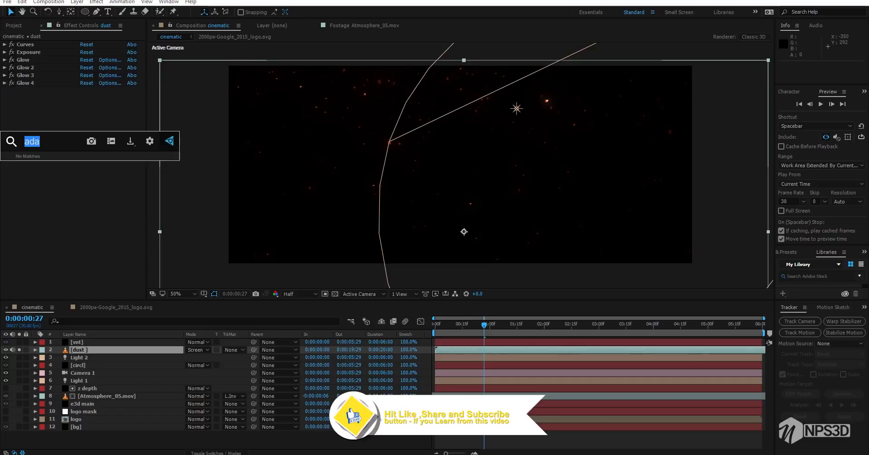
type("fas")
key("Return")
left_click(107, 106)
left_click(108, 126)
left_click(83, 114)
left_click(84, 98)
type("6")
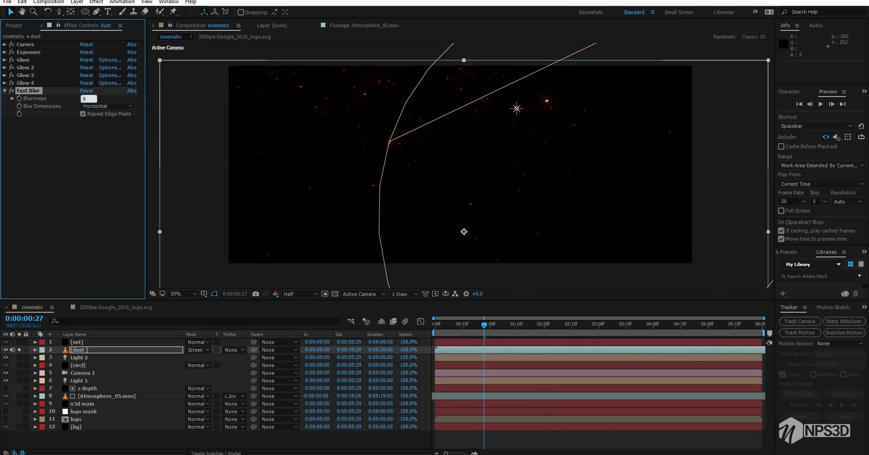
key("Return")
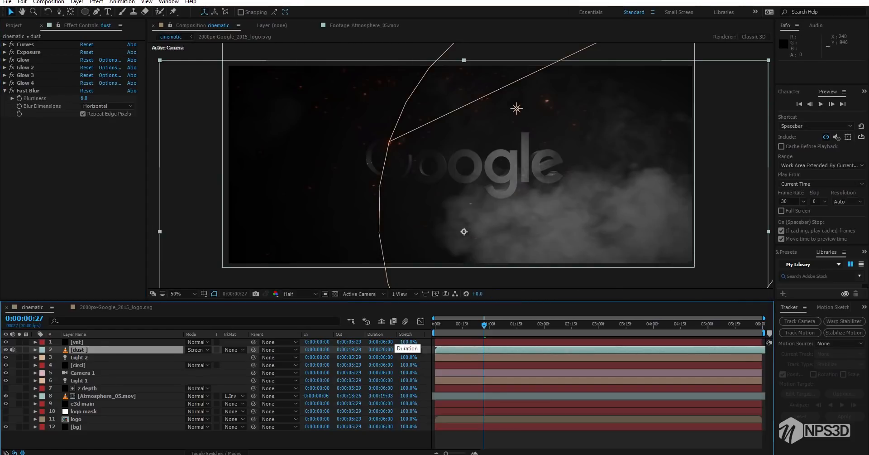
Add Curves to the Atmosphere_05.mov layer, pull the RGB curve's shadows down to darken the smoke, and preview the animation
key("space")
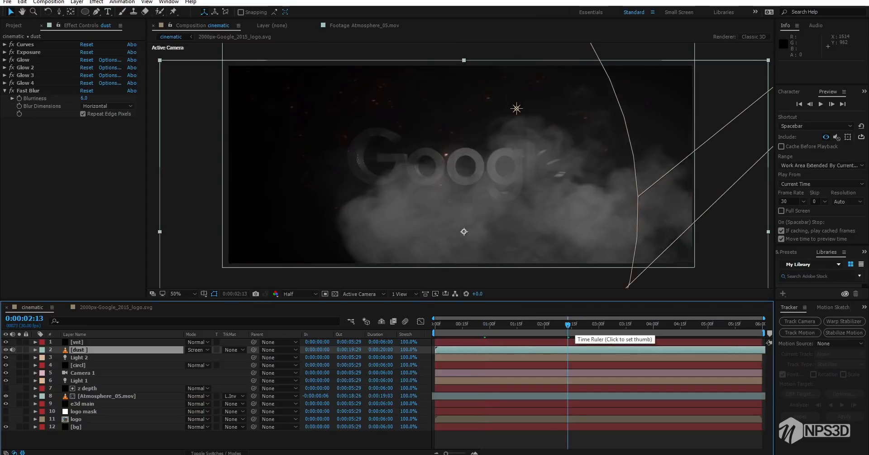
left_click(604, 328)
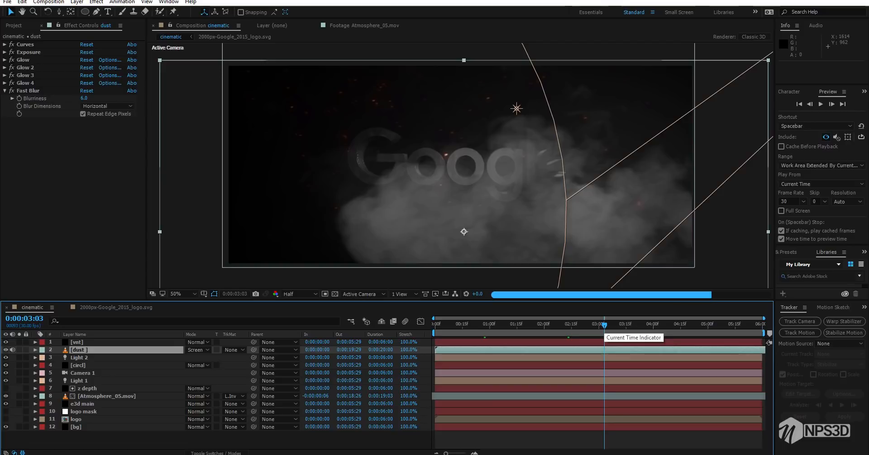
left_click(562, 396)
left_click(91, 172)
key("ctrl+space")
type("cu")
key("Down")
key("Up")
key("Return")
left_click_drag(50, 194, 53, 213)
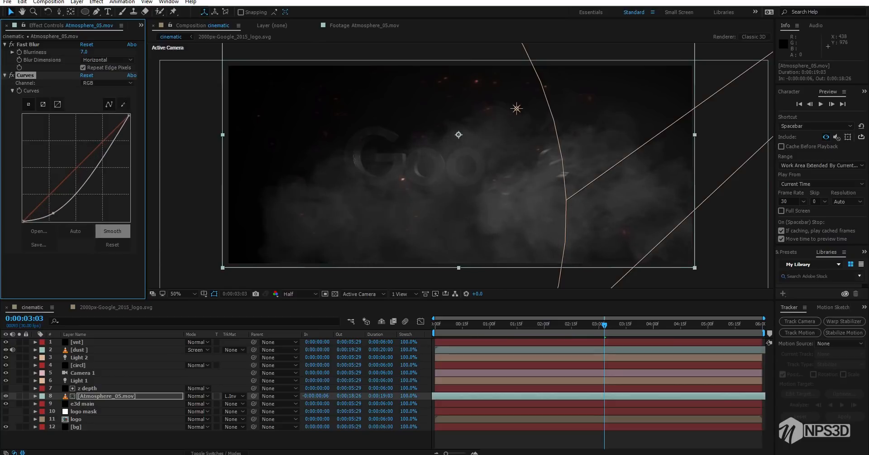
key("space")
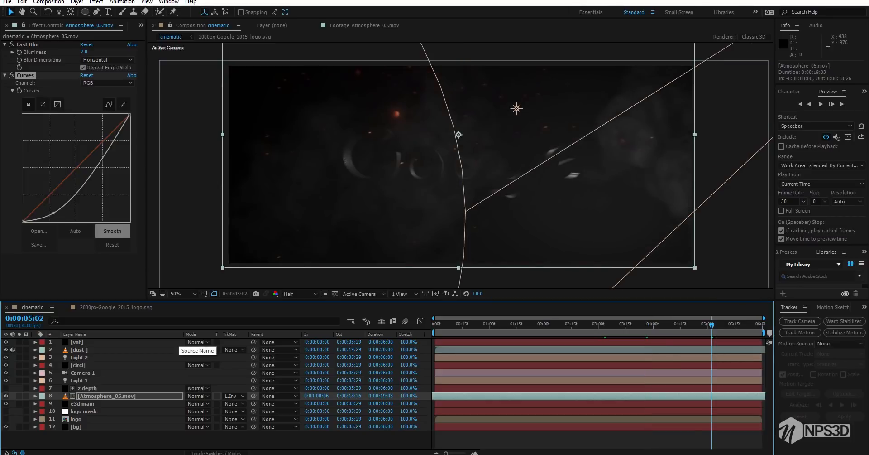
Pre-compose all layers of the cinematic composition into Pre-comp 3
right_click(98, 435)
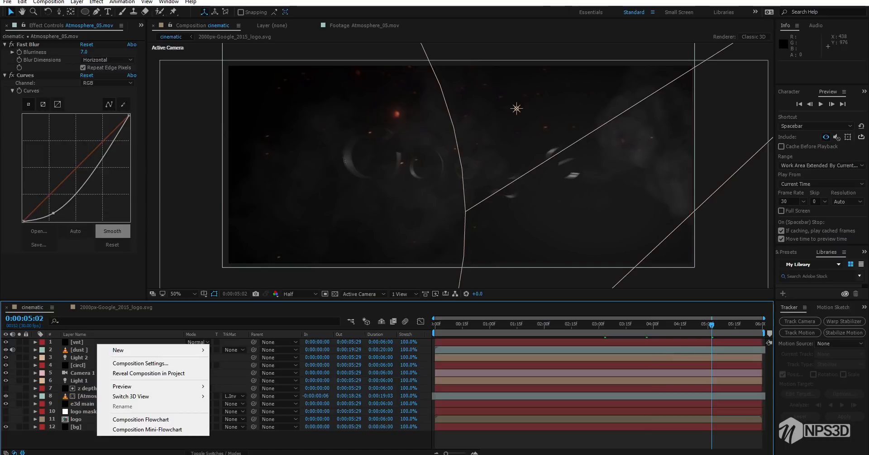
key("ctrl+a")
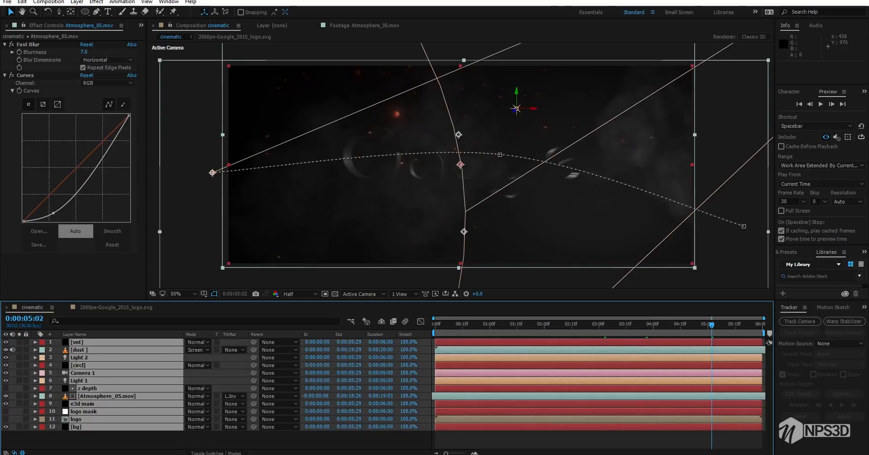
right_click(96, 355)
left_click(129, 273)
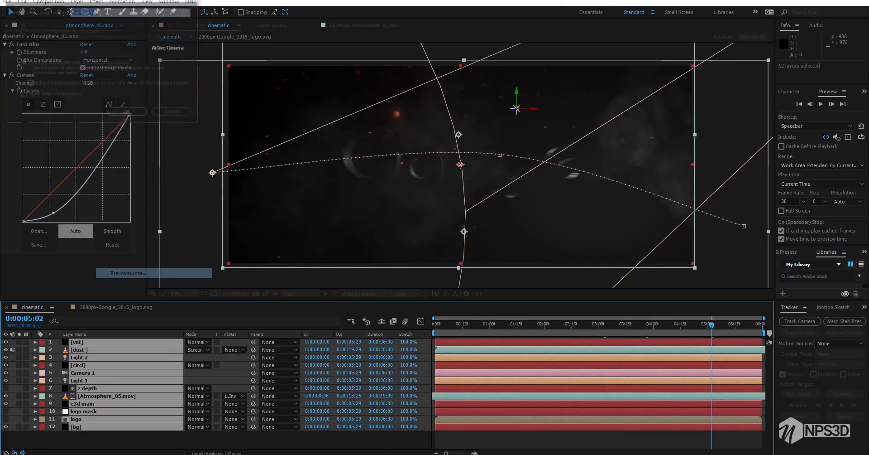
key("Return")
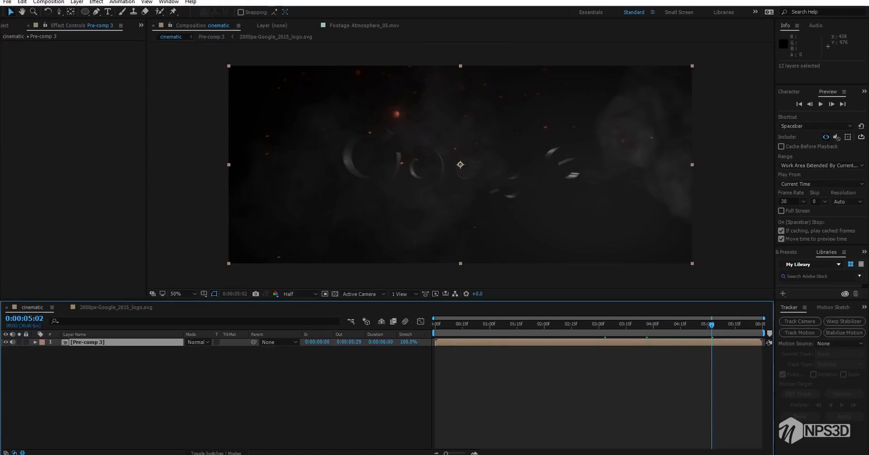
Create an adjustment layer above the pre-comp and apply the Cineon Converter effect to it
right_click(80, 380)
mouse_move(89, 294)
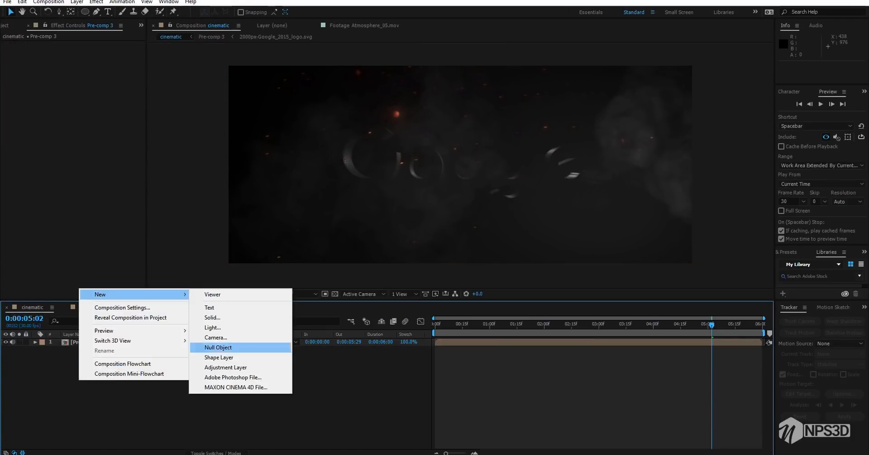
left_click(240, 363)
left_click(96, 118)
key("ctrl+space")
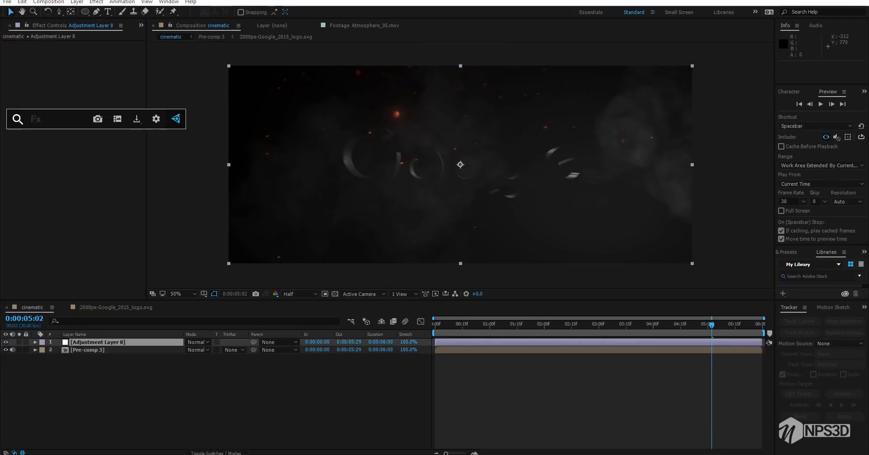
left_click(96, 2)
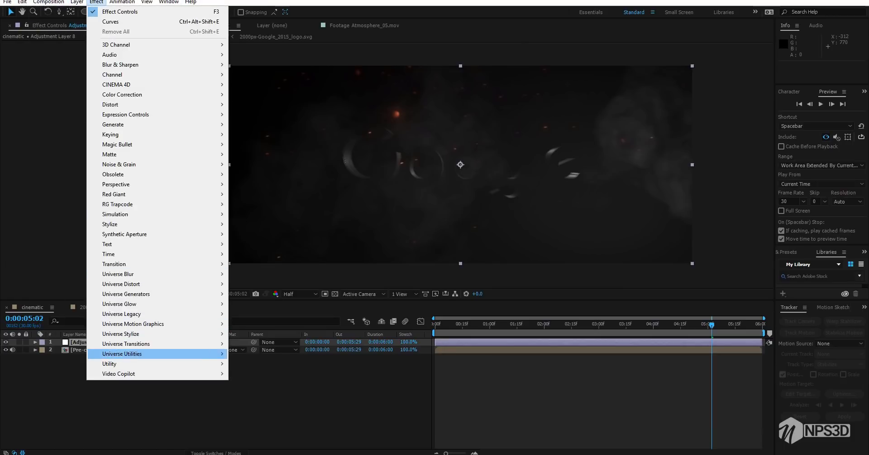
mouse_move(136, 363)
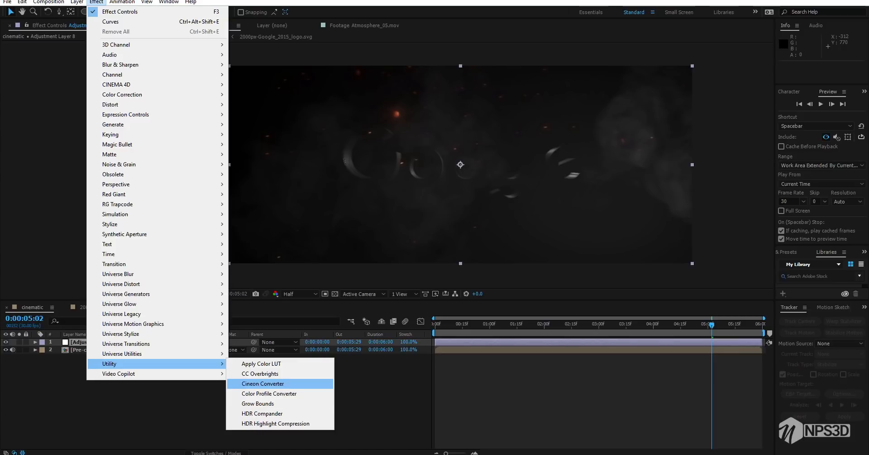
left_click(263, 383)
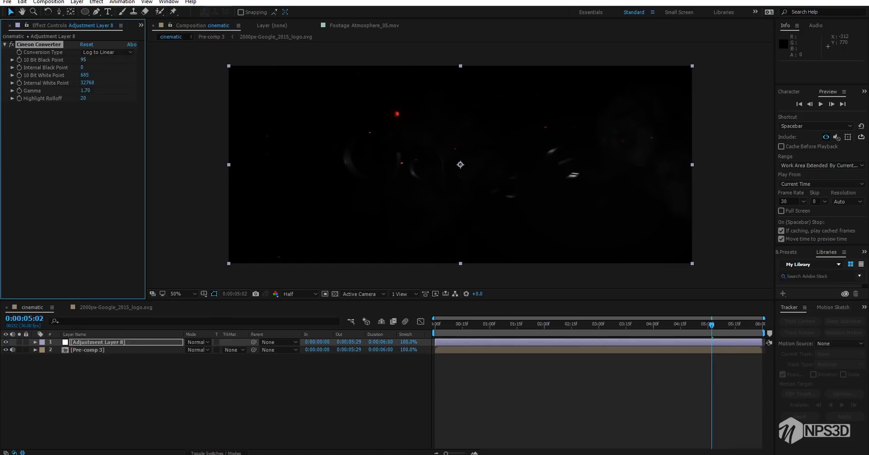
Set the Cineon Converter's 10 Bit Black Point to 0, Internal Black Point to 2621, 10 Bit White Point to 745, Gamma to 1.77 and Highlight Rolloff to 6
mouse_move(82, 59)
left_mouse_down()
mouse_move(109, 60)
mouse_move(82, 60)
left_mouse_up()
left_click(557, 324)
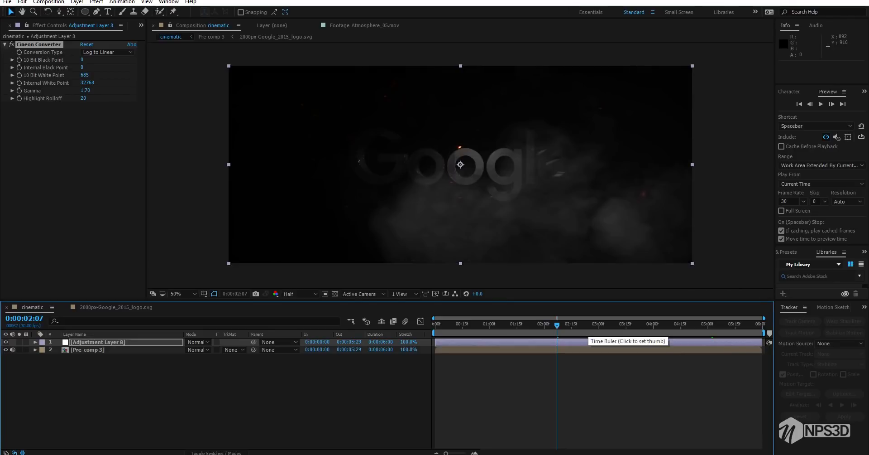
left_click(11, 44)
left_click(12, 45)
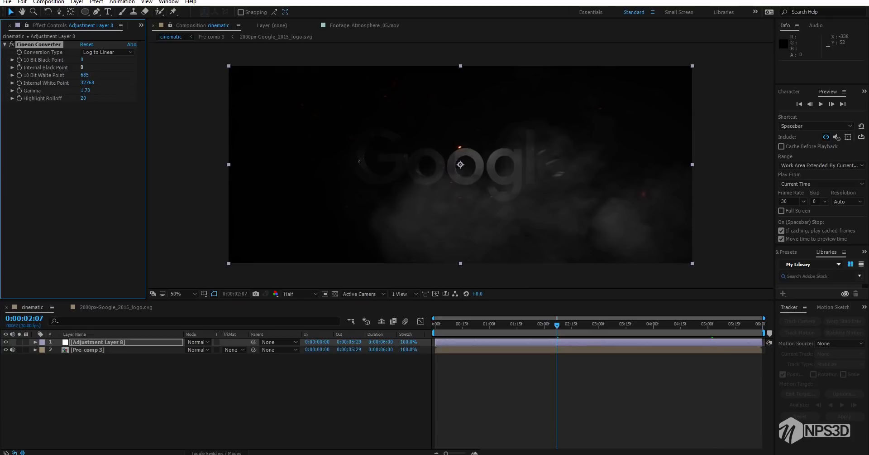
left_click_drag(82, 68, 95, 91)
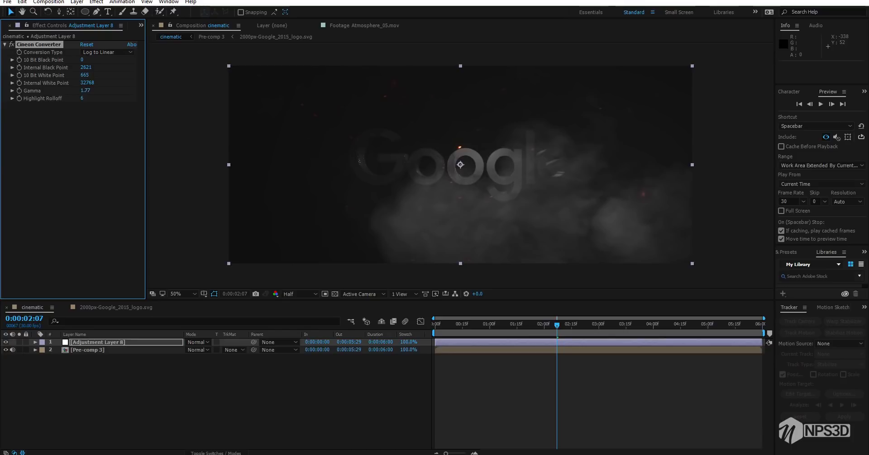
left_click(510, 325)
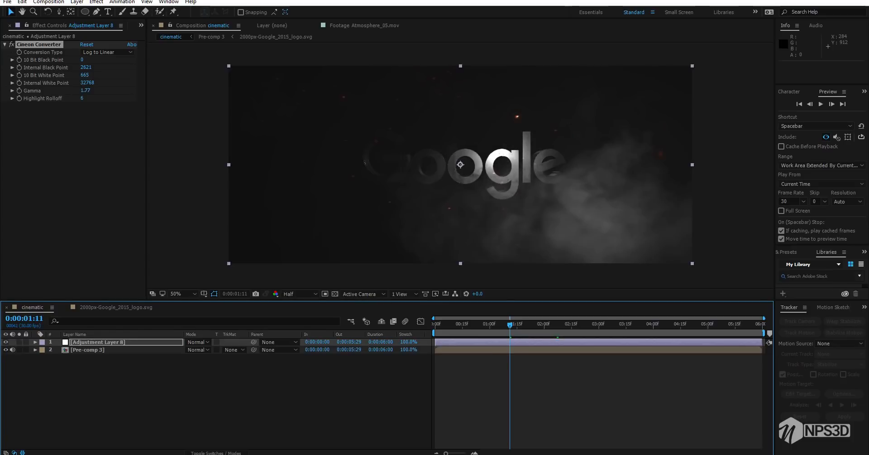
left_click_drag(85, 75, 121, 75)
Create another adjustment layer on top, apply Curves and shape the RGB curve into a gentle S with darker shadows and raised highlights
right_click(143, 403)
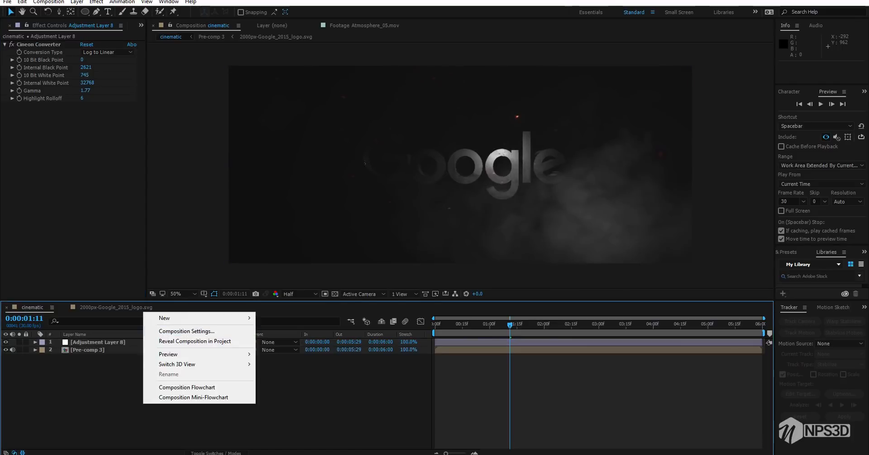
mouse_move(199, 317)
left_click(289, 391)
key("ctrl+space")
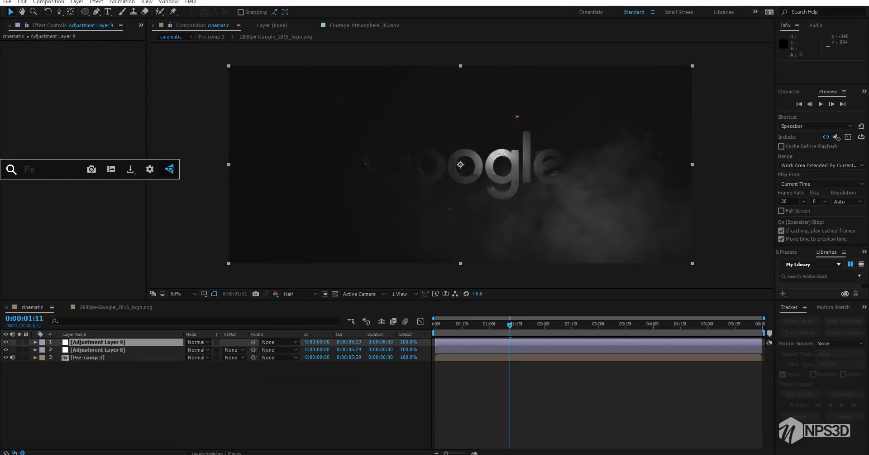
type("cu")
key("Return")
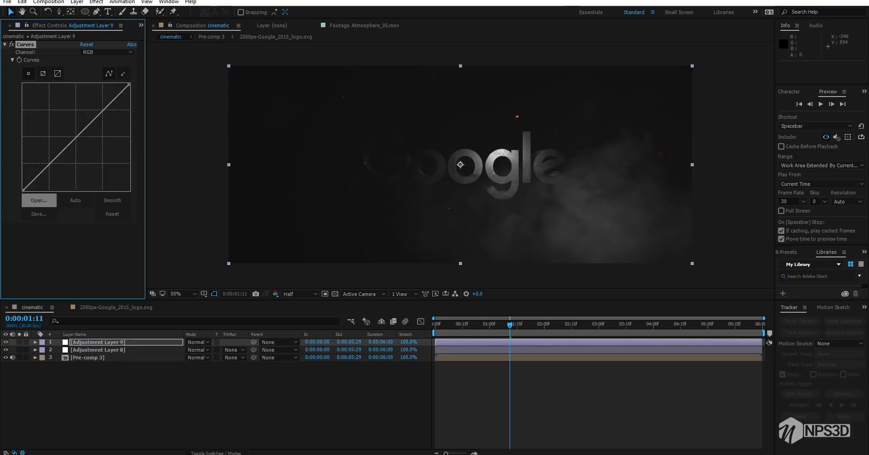
left_click_drag(34, 180, 35, 183)
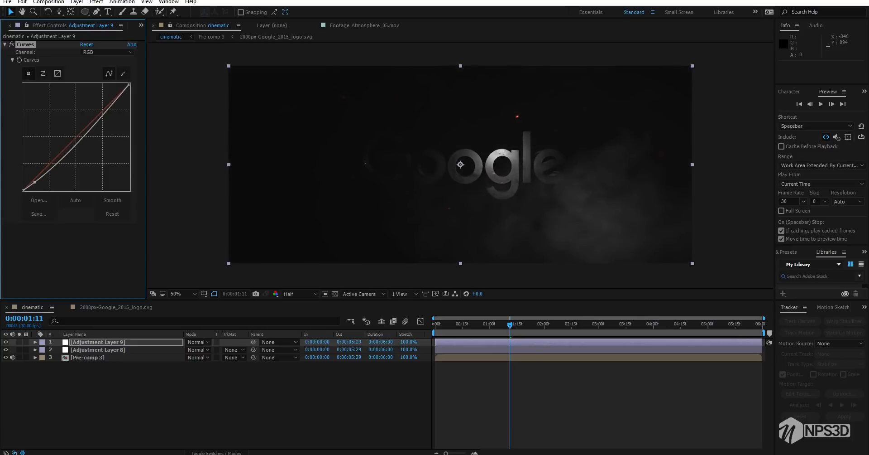
left_click_drag(92, 128, 111, 95)
Slightly lift the Red, Green and Blue channel curves in the mid and upper tones of the new adjustment layer
left_click(107, 52)
left_click(90, 67)
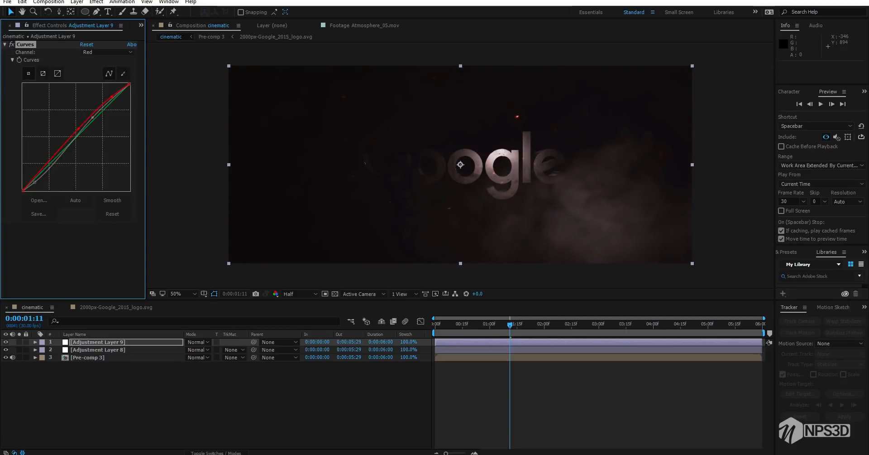
left_click_drag(81, 131, 78, 130)
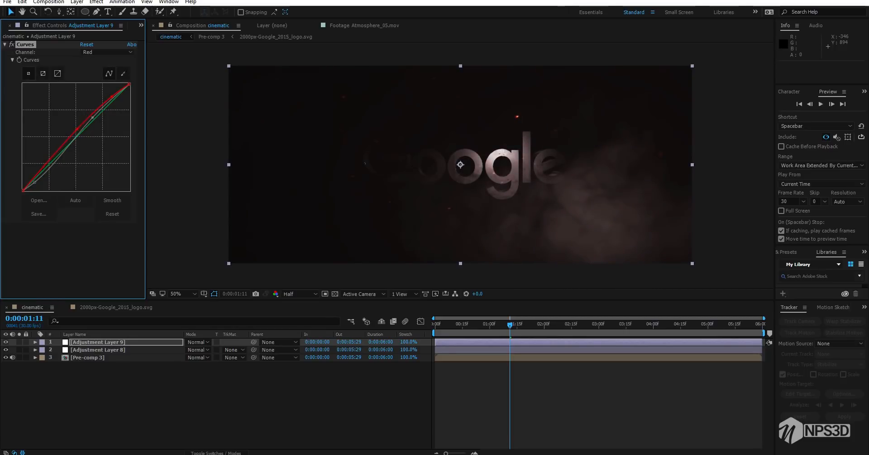
left_click(107, 52)
left_click(98, 77)
left_click(97, 114)
left_click_drag(96, 114, 97, 112)
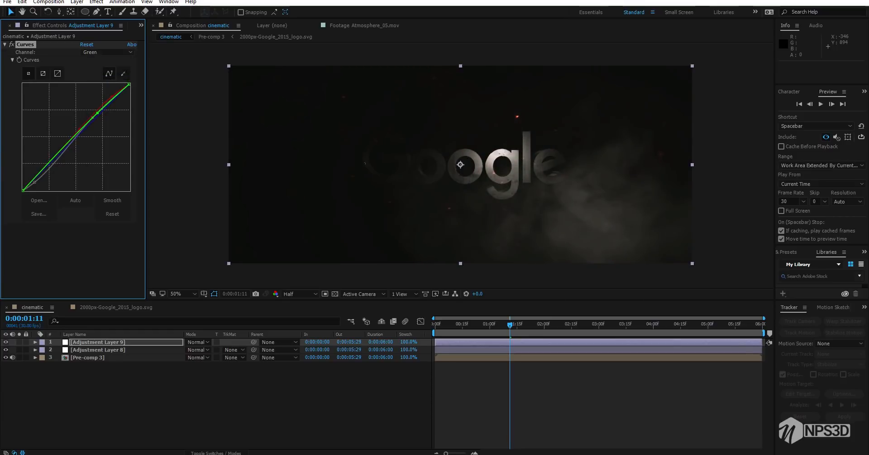
left_click(107, 53)
left_click(97, 93)
left_click_drag(98, 117, 95, 115)
Preview the graded composition from the first frame and end the work area at 0:00:04:01
left_click_drag(510, 325, 436, 325)
key("space")
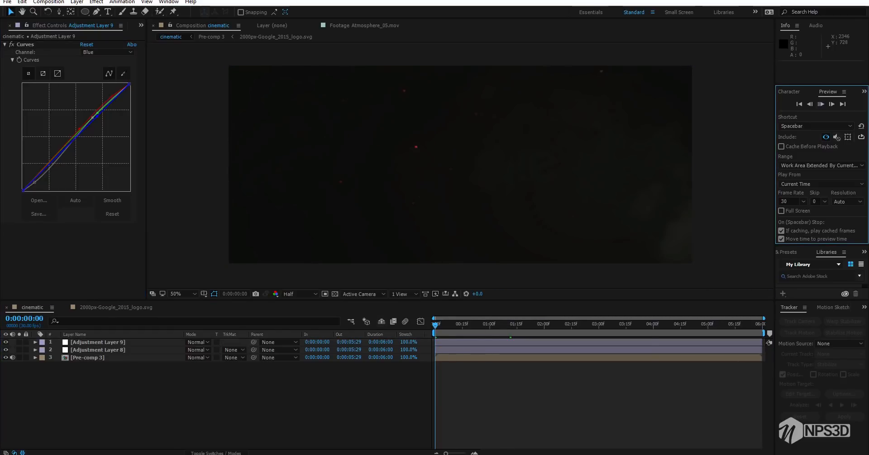
key("n")
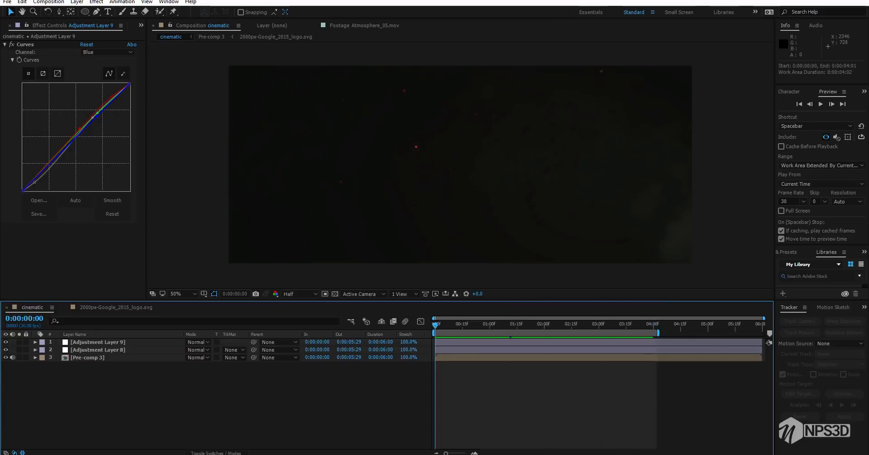
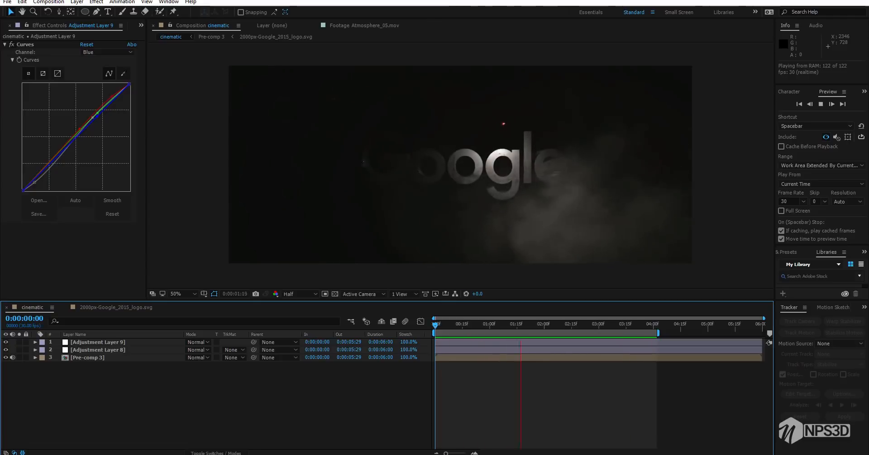
Play back the graded cinematic composition twice from the first frame to review the logo reveal
key("space")
left_click_drag(502, 325, 599, 325)
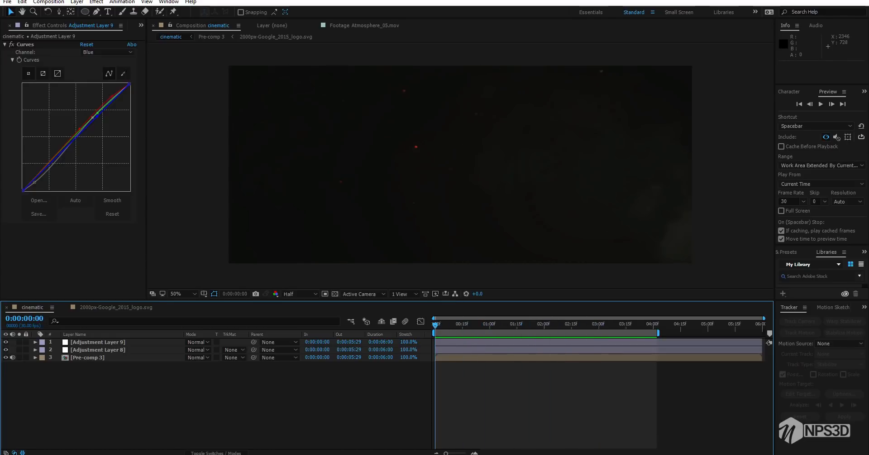
key("space")
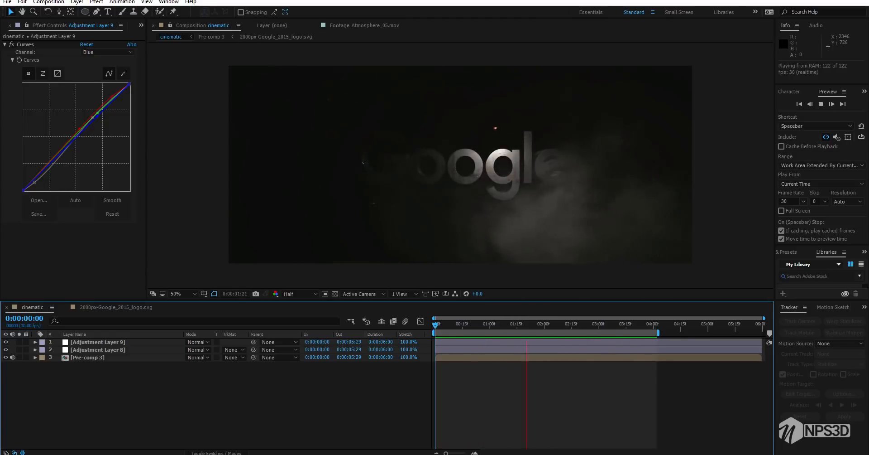
key("space")
Open Pre-comp 3 at 0:00:00:13 and reveal Light 1's Point of Interest keyframes
left_click_drag(480, 324, 459, 325)
left_click(458, 357)
double_click(459, 358)
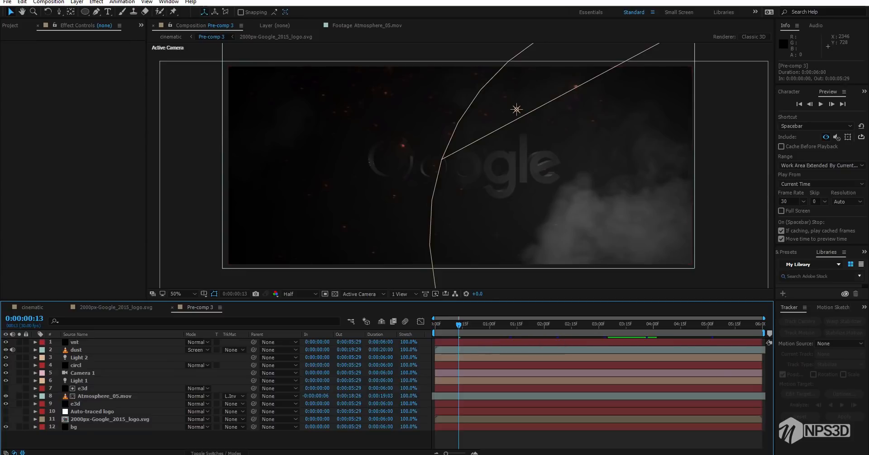
left_click(483, 380)
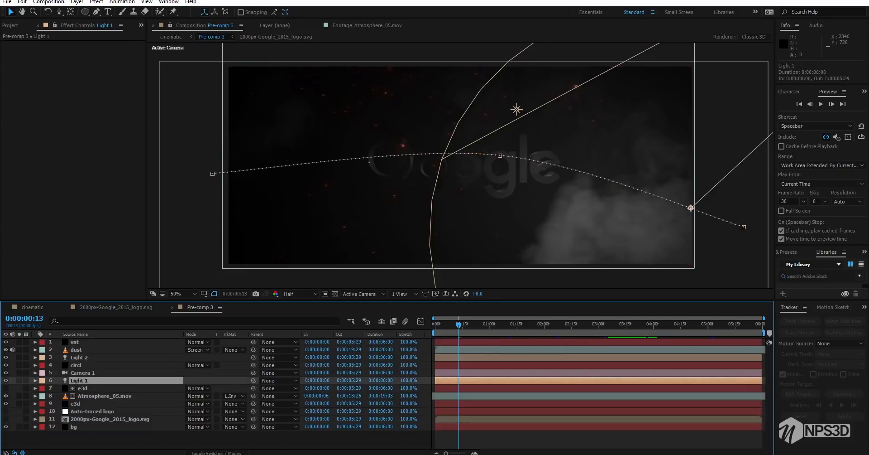
key("p")
key("a")
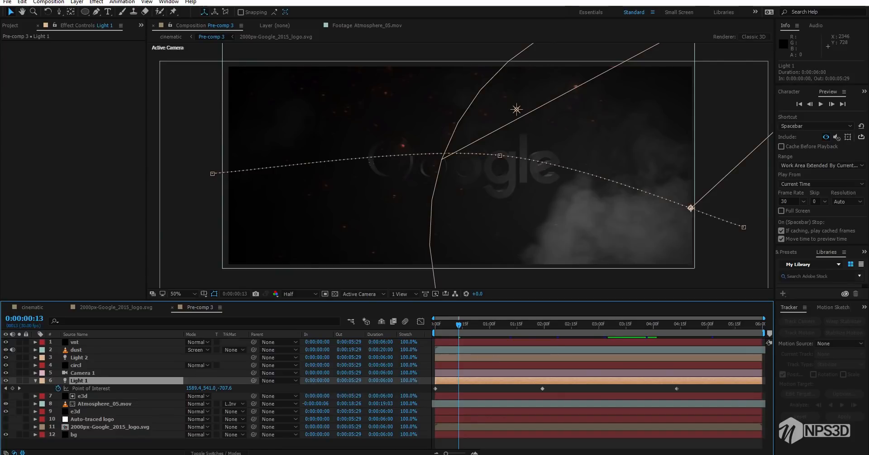
Shift the Atmosphere_05.mov smoke layer earlier to an in point of -0:00:00:17 and check frames up to 0:00:03:07
left_click(484, 404)
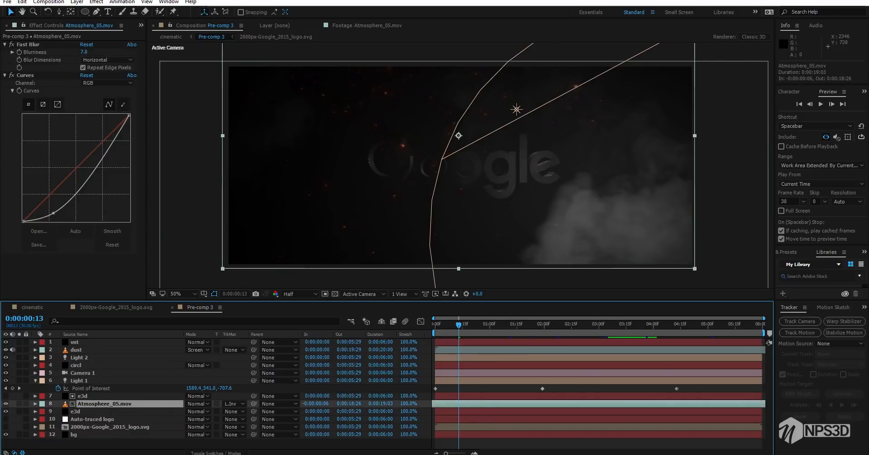
key("alt+Page_Up")
key("alt+Page_Up")
key("alt+Page_Up")
key("alt+Page_Up")
key("alt+Page_Up")
key("alt+Page_Up")
key("alt+Page_Up")
key("alt+Page_Up")
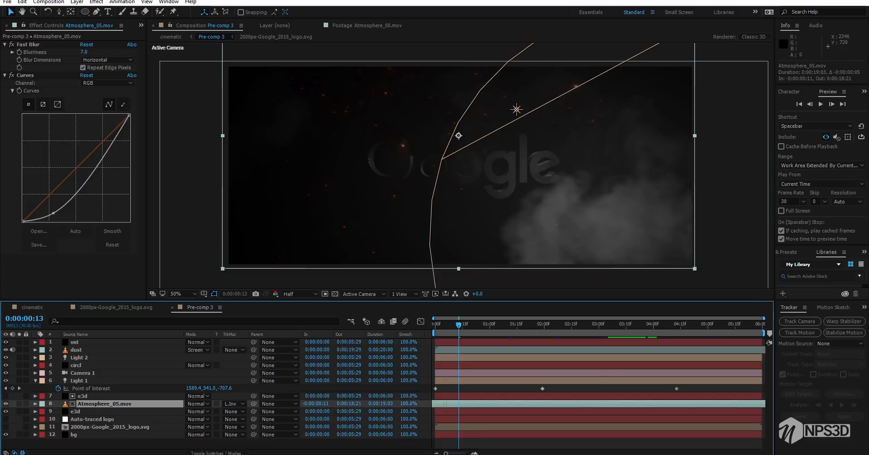
left_click(499, 324)
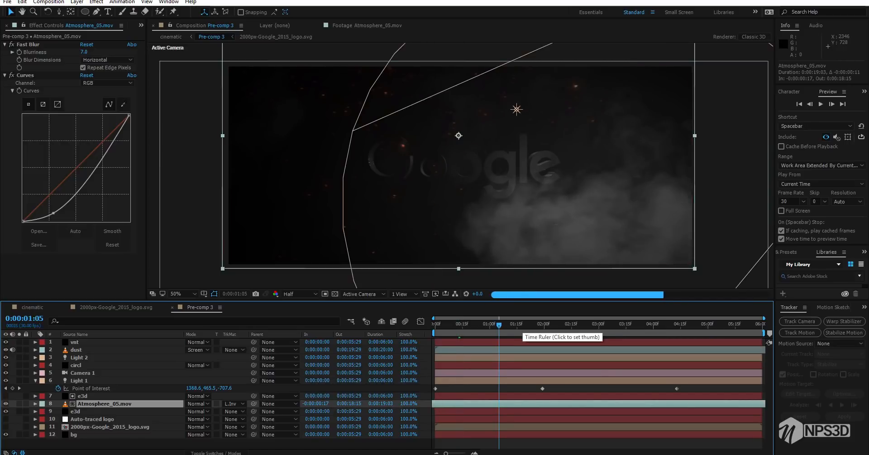
left_click(532, 324)
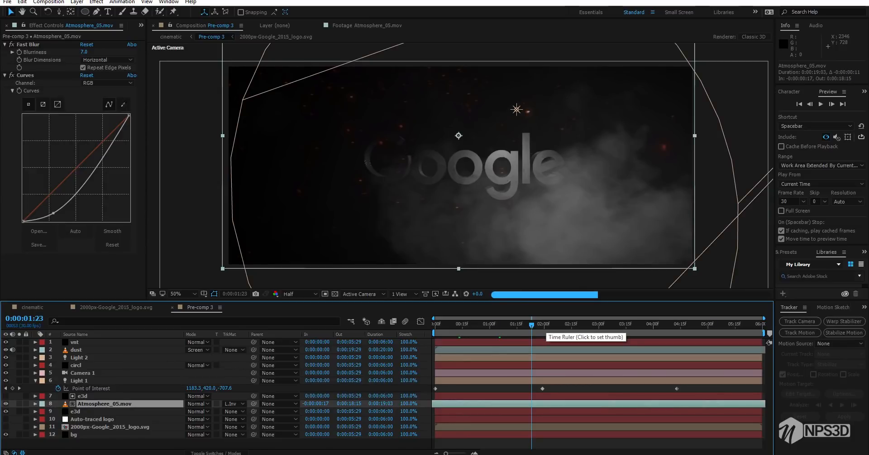
left_click(575, 324)
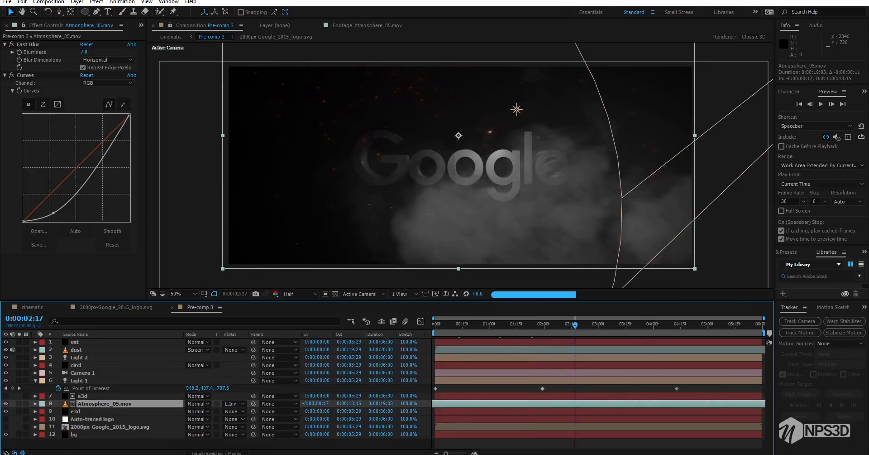
left_click(35, 380)
left_click(601, 325)
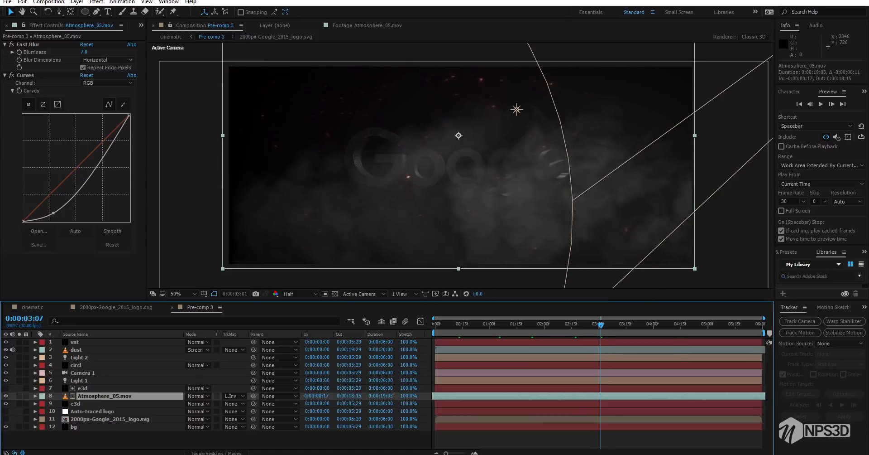
left_click(612, 324)
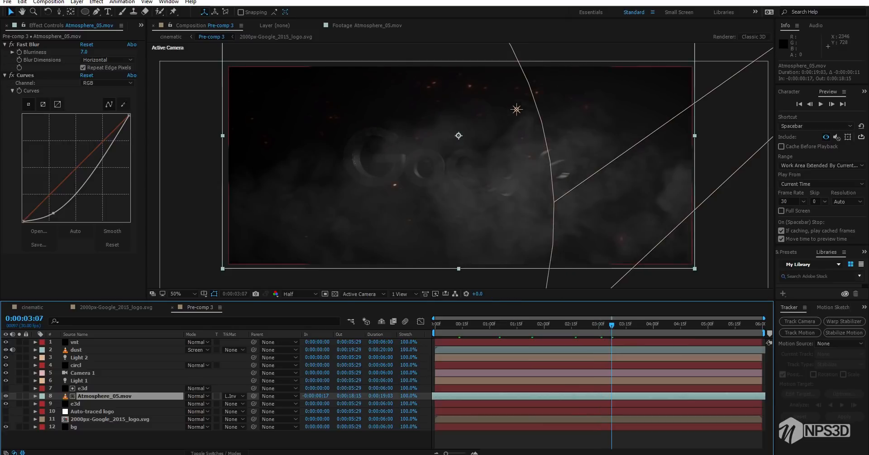
Fade out Light 2 with Intensity keyframes of 165% at 0:00:03:11 and -236% at 0:00:04:00, and save the project
left_click(79, 357)
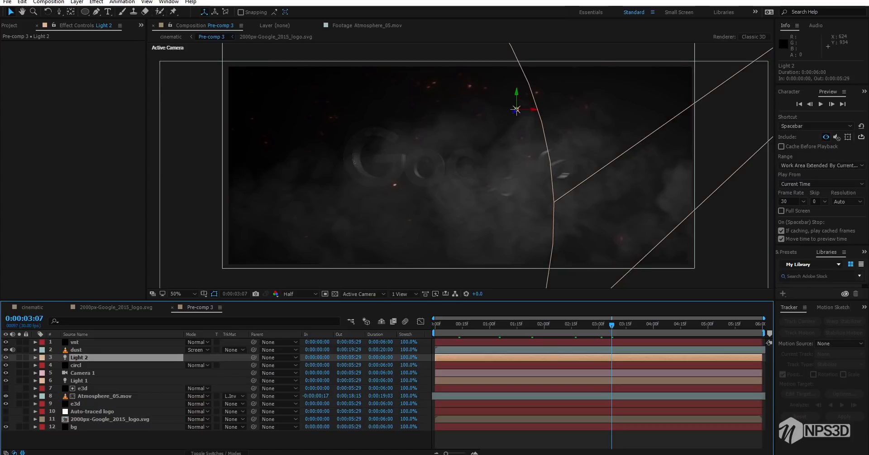
key("u")
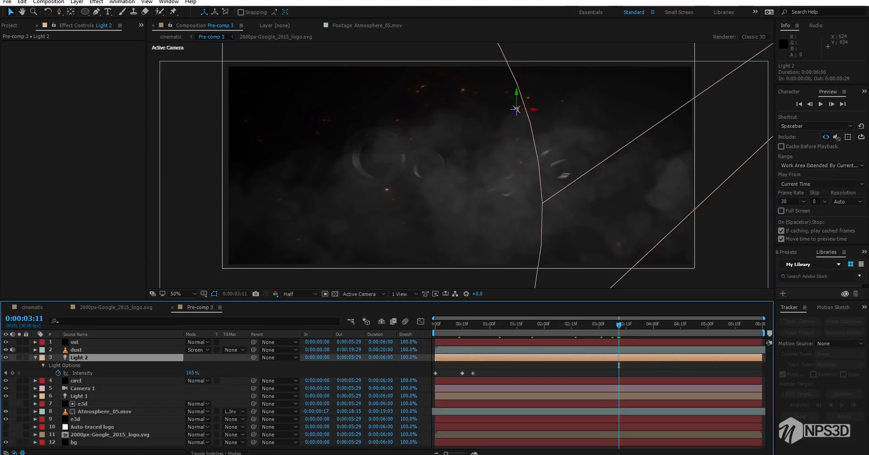
left_click(12, 373)
left_click(653, 324)
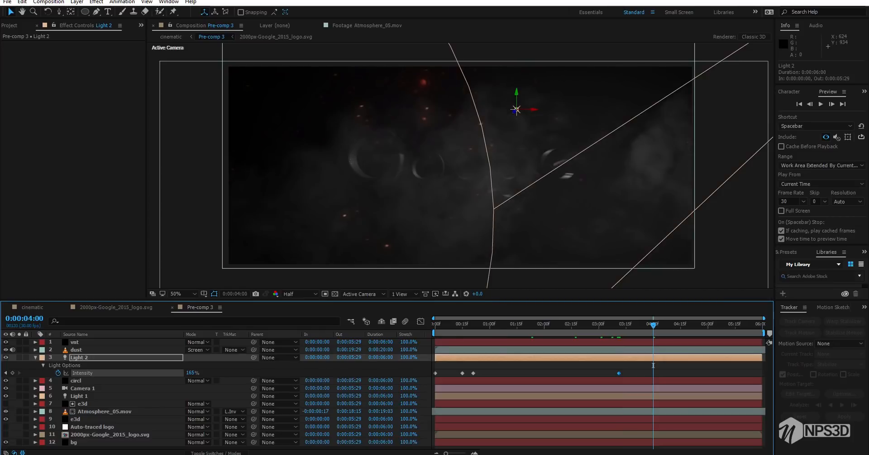
left_click_drag(190, 373, 66, 373)
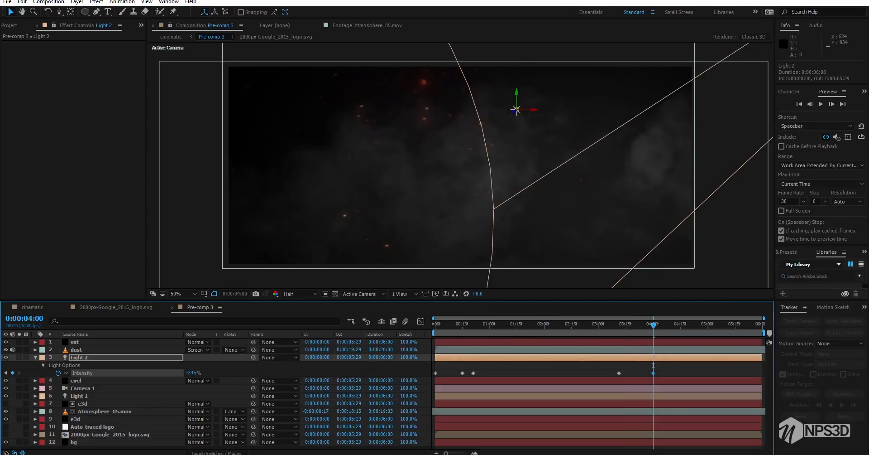
key("ctrl+s")
key("u")
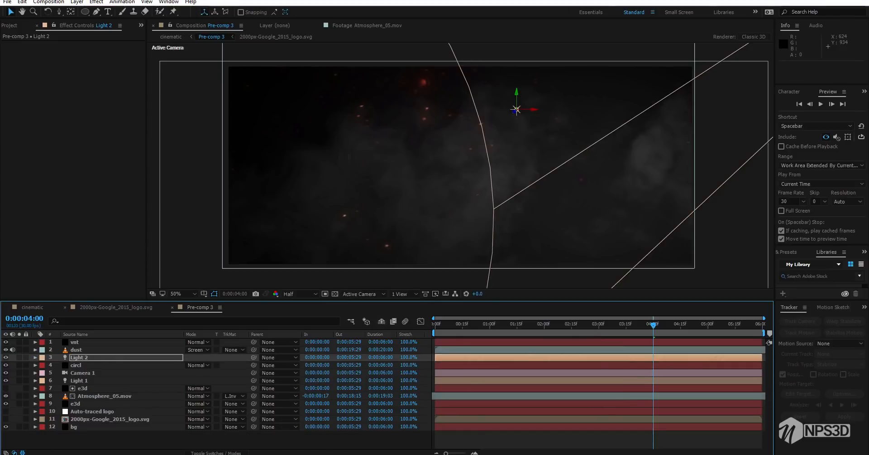
Return to the cinematic composition and check the graded frames between 0:00:01:10 and 0:00:03:26
left_click(116, 307)
left_click(33, 307)
left_click(65, 307)
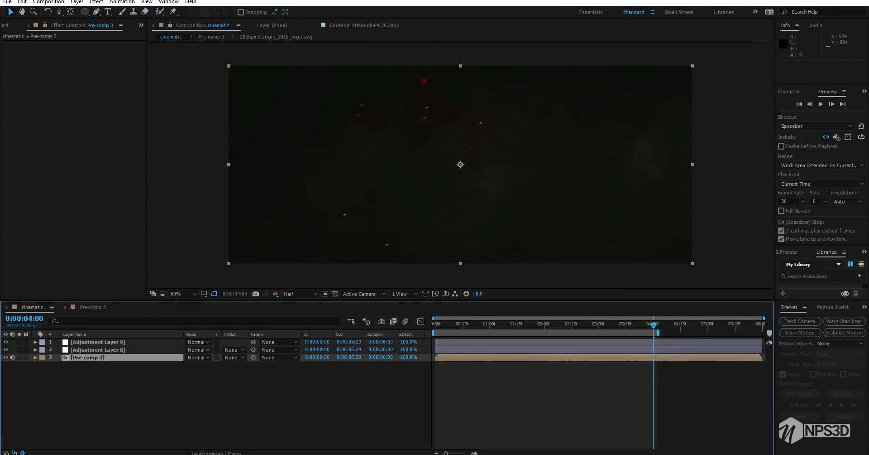
left_click(560, 324)
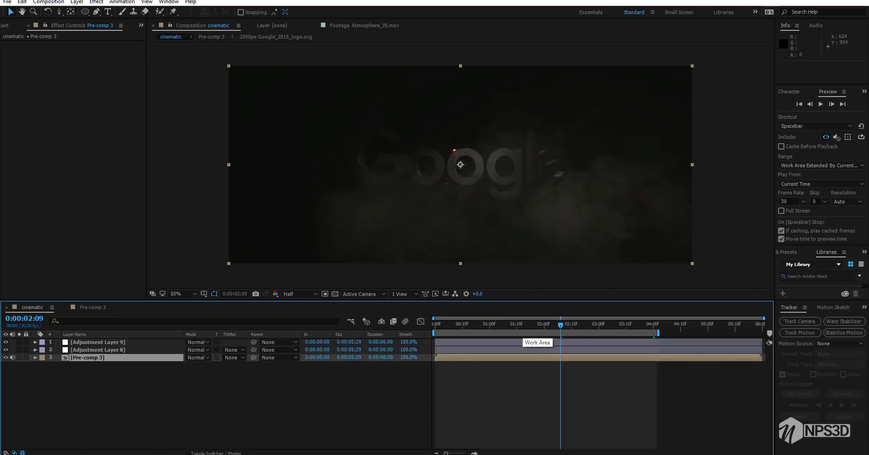
left_click(508, 325)
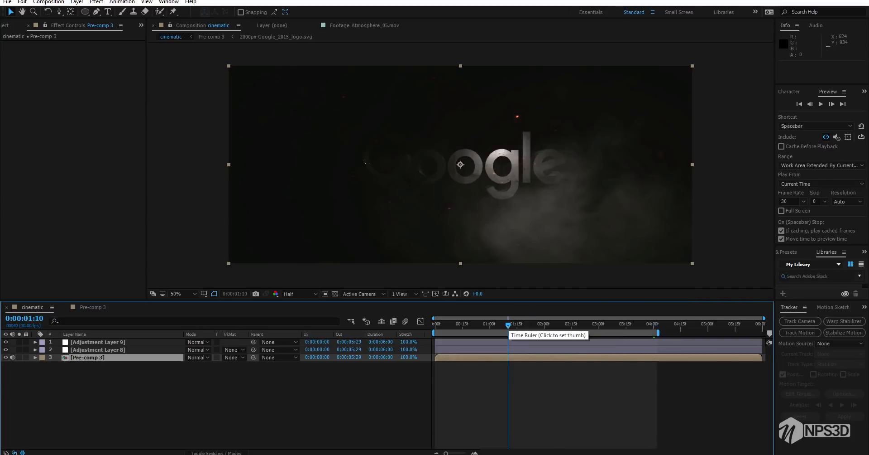
left_click(541, 324)
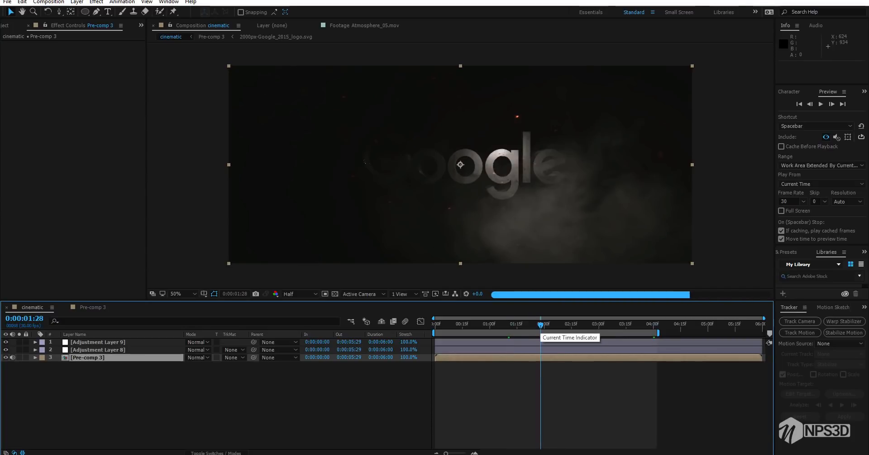
left_click(573, 325)
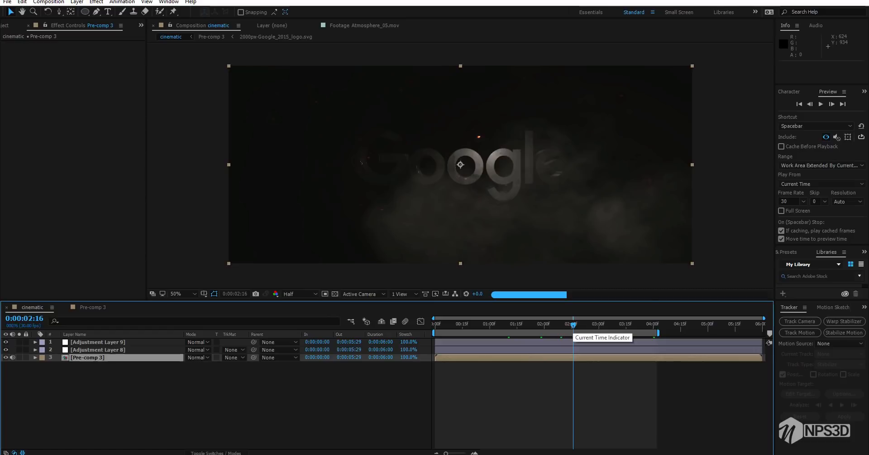
left_click(599, 324)
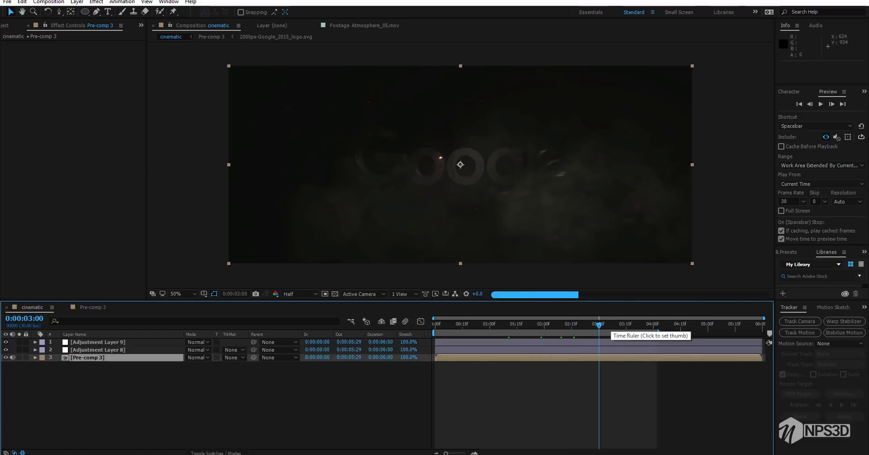
left_click(628, 324)
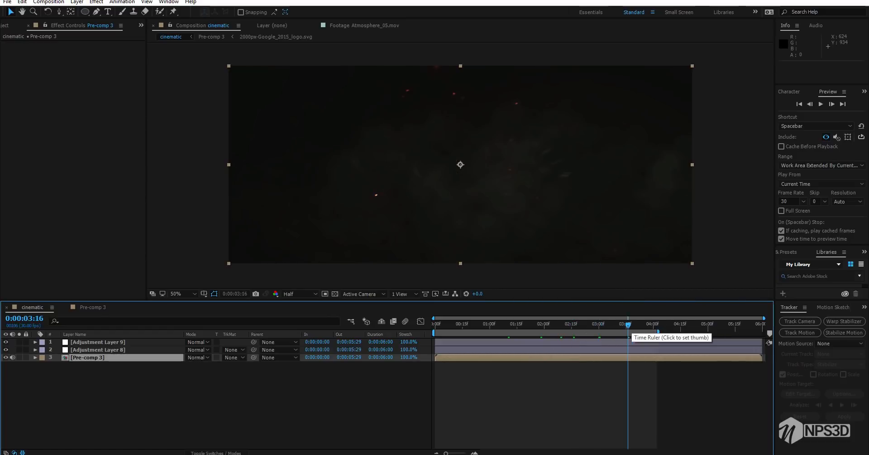
left_click(646, 324)
In Pre-comp 3, move the dust layer directly beneath the lower e3d layer and save the project
left_click(93, 307)
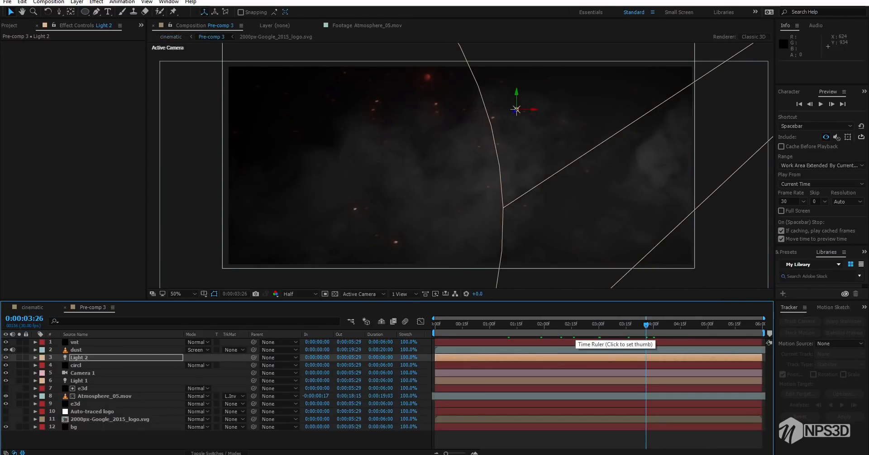
left_click(626, 325)
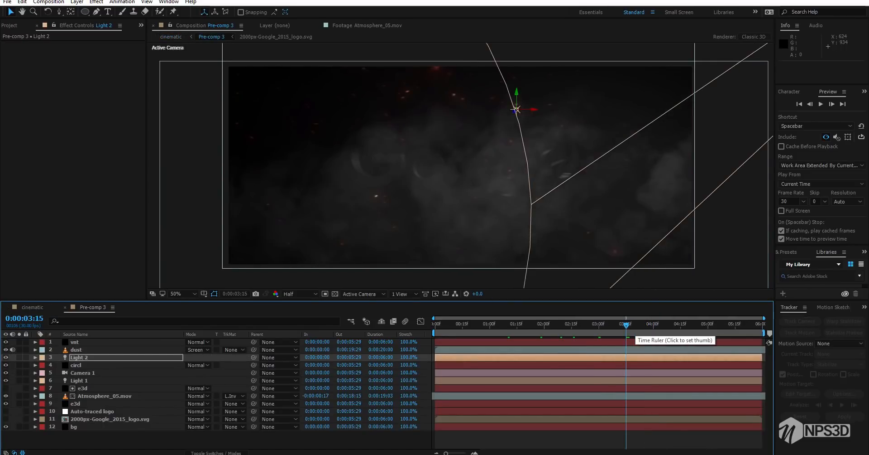
left_click(10, 26)
left_click(73, 282)
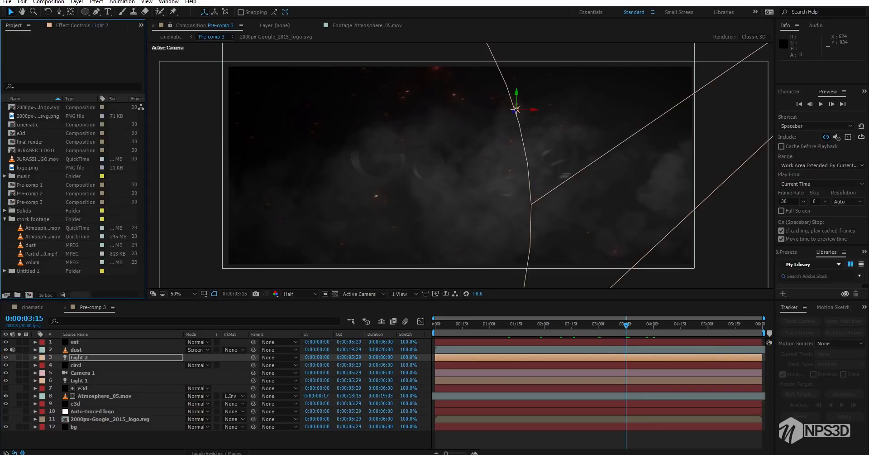
left_click(33, 263)
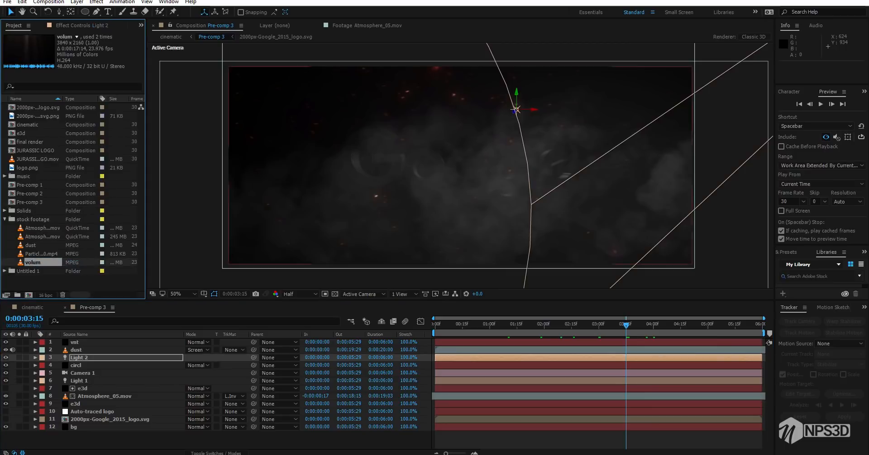
left_click(76, 349)
mouse_move(76, 350)
left_mouse_down()
mouse_move(77, 385)
mouse_move(100, 408)
left_mouse_up()
key("ctrl+s")
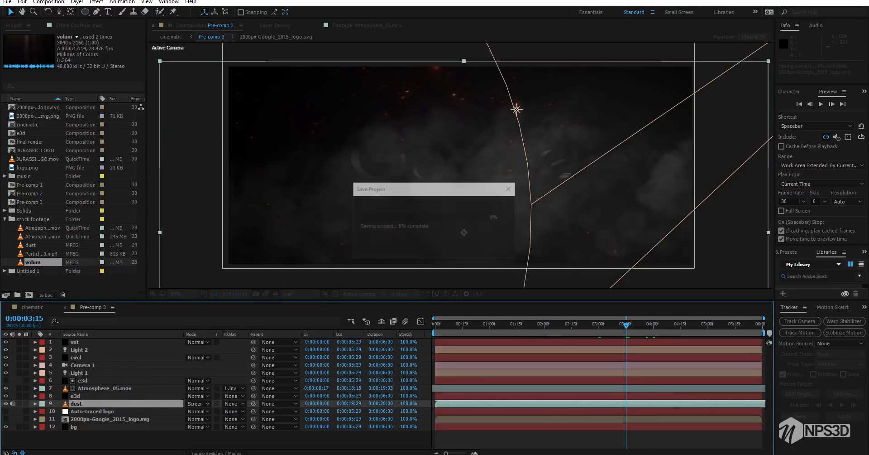
Add the volum stock footage to Pre-comp 3 between the vnt and Light 2 layers
left_click(31, 244)
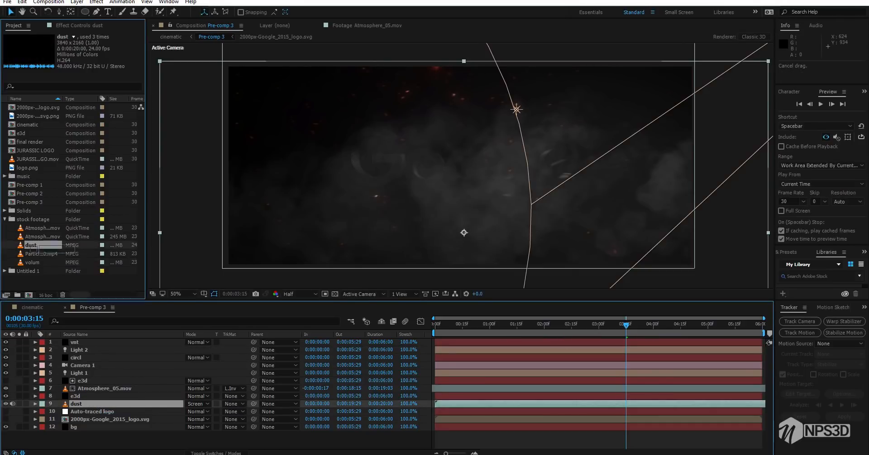
left_click_drag(33, 262, 98, 346)
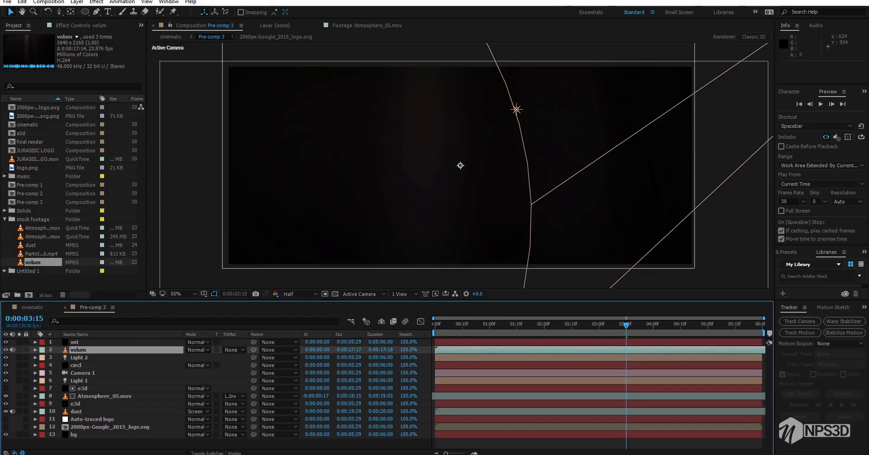
scroll(460, 165, "down", 2)
scroll(461, 165, "up", 2)
Solo the volum layer, rotating it to 38° and scaling it to 91%
left_click(19, 349)
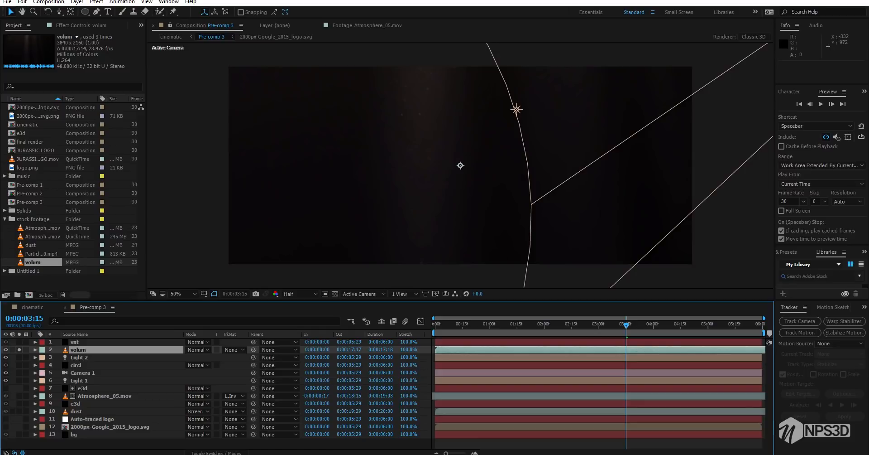
key("s")
left_click_drag(199, 357, 216, 357)
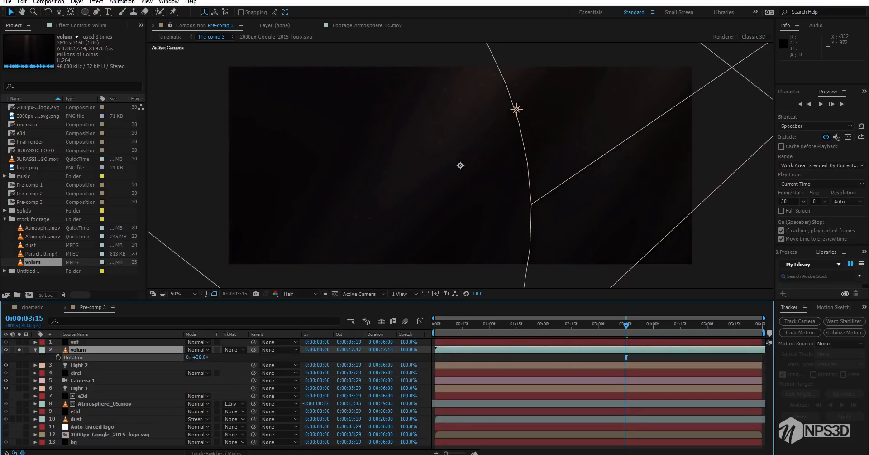
key("s")
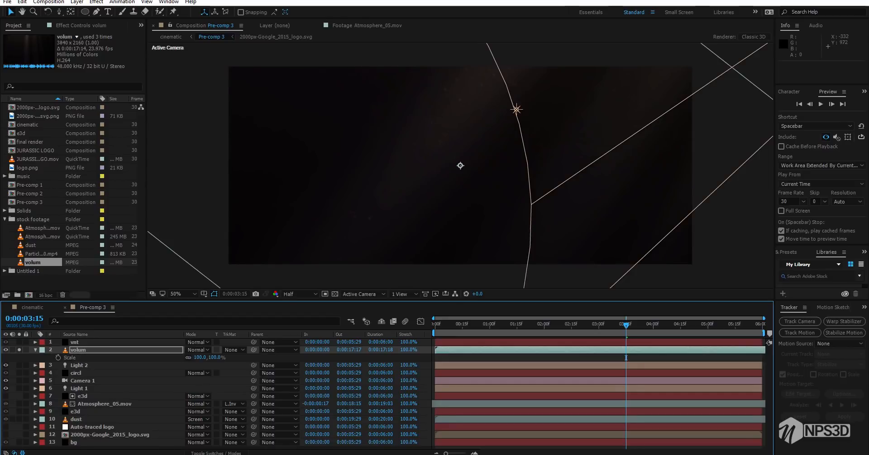
left_click_drag(199, 357, 196, 357)
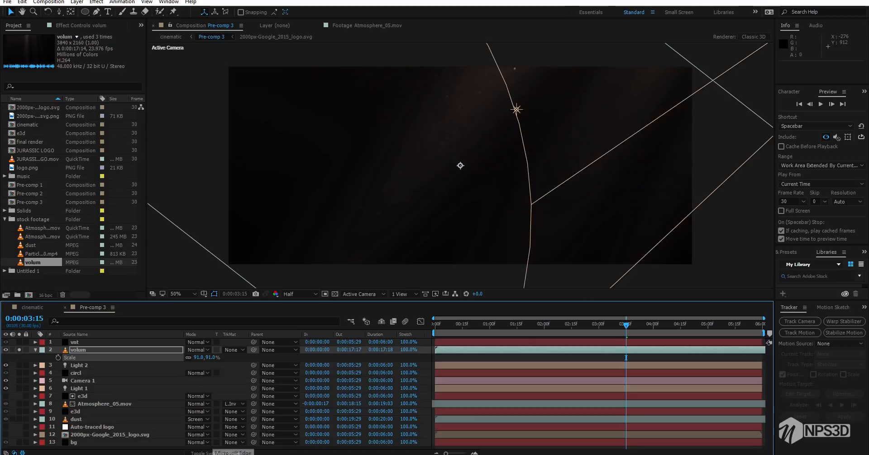
Unsolo the volum layer, set its blending mode to Screen, and check the frame at 0:00:00:21 in the cinematic composition
left_click(19, 350)
key("s")
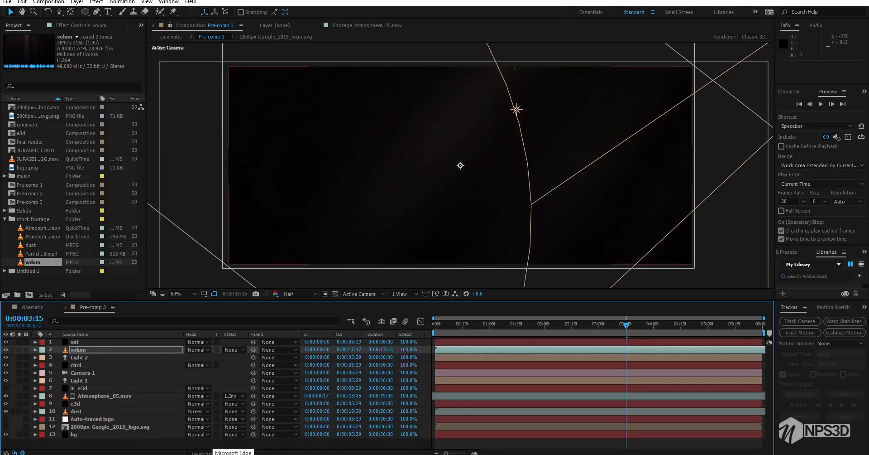
left_click(197, 350)
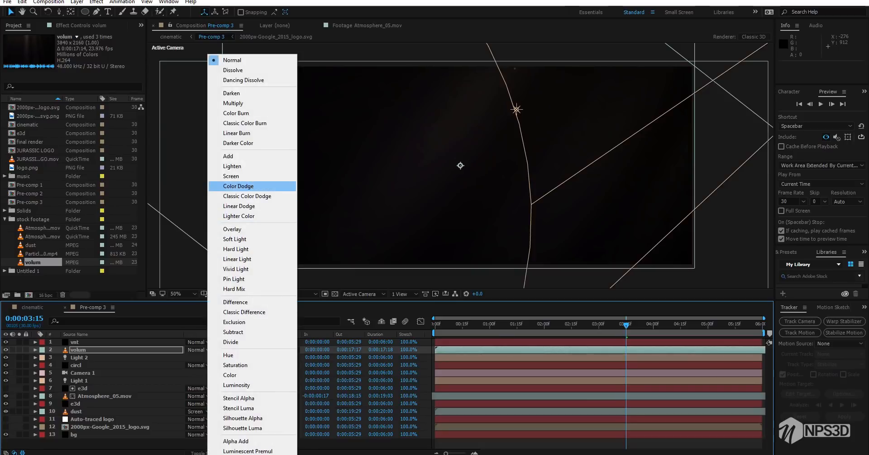
left_click(245, 175)
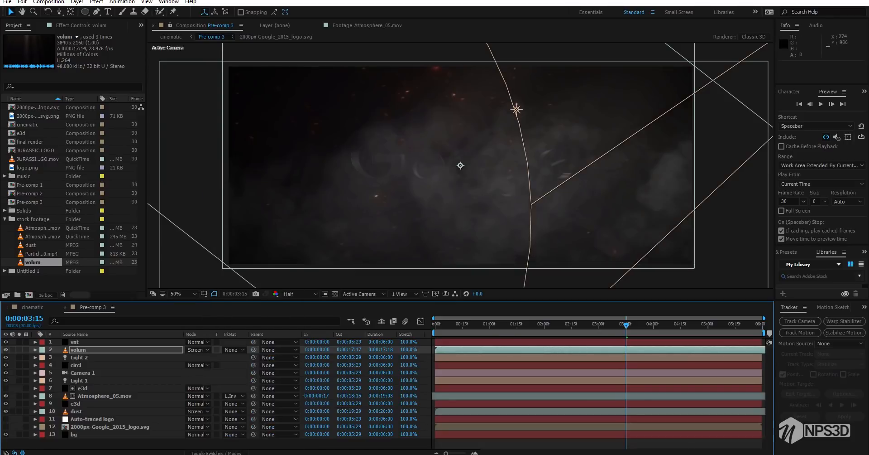
left_click(32, 307)
left_click(473, 324)
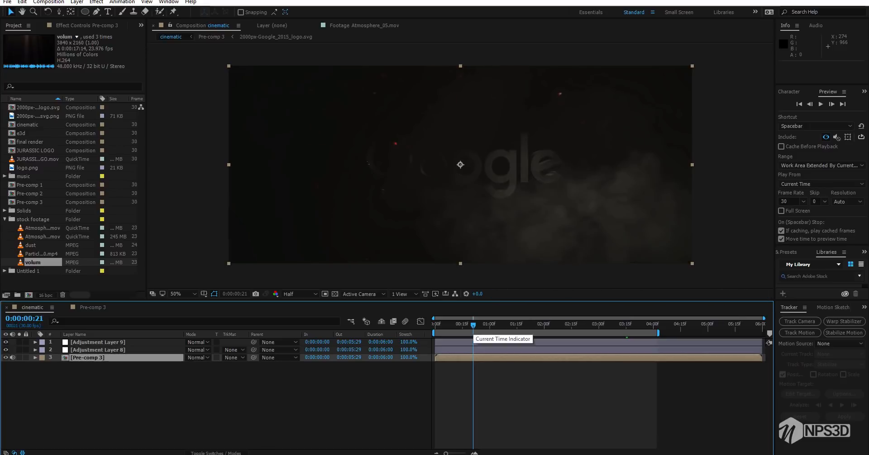
Solo the volum layer in Pre-comp 3 and apply the Curves effect to it
left_click(93, 307)
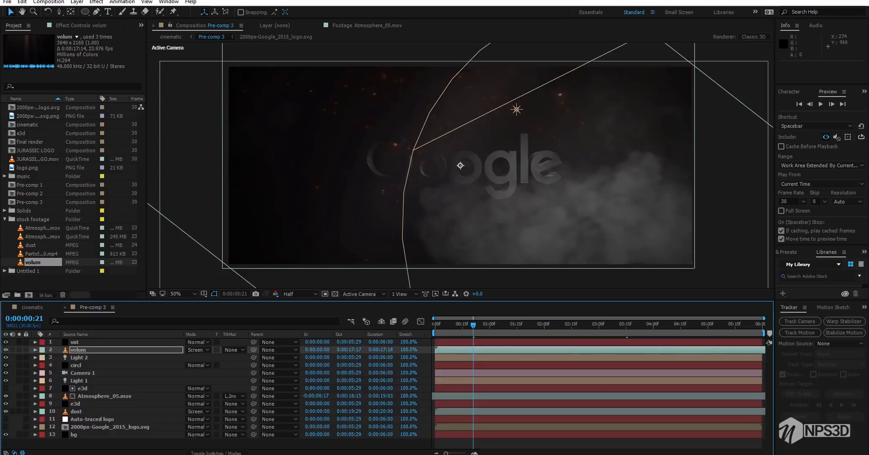
left_click(90, 349)
left_click(82, 26)
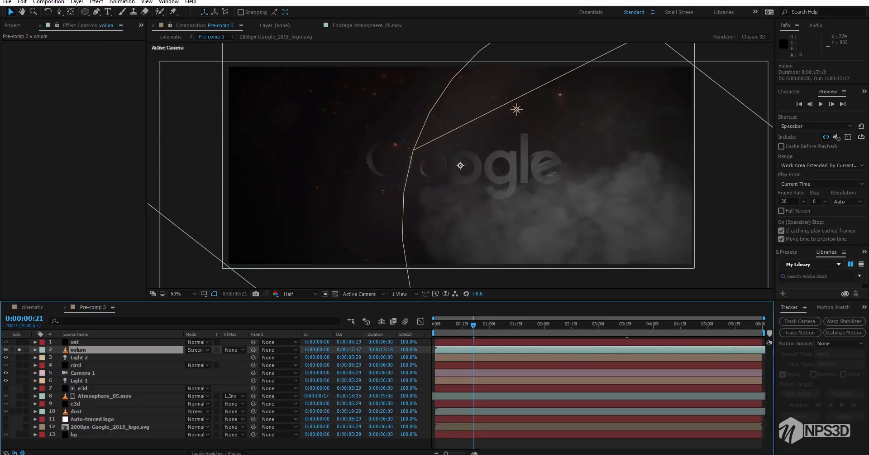
left_click(19, 349)
key("super")
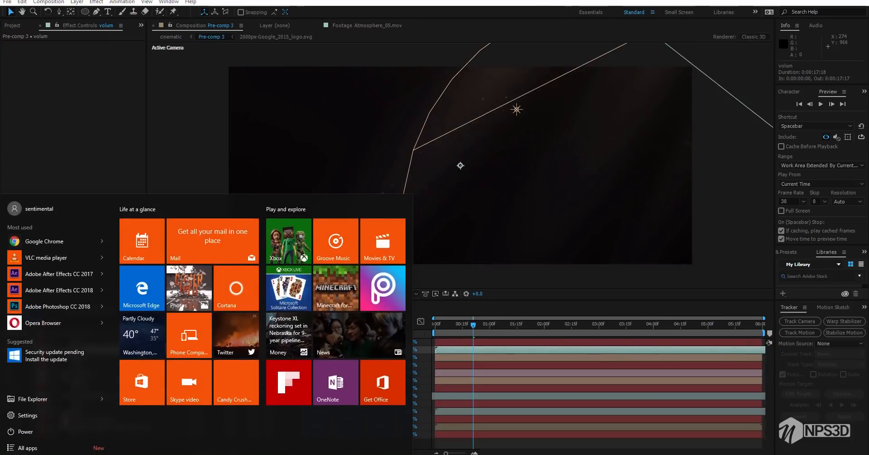
key("super")
key("ctrl+space")
type("cu")
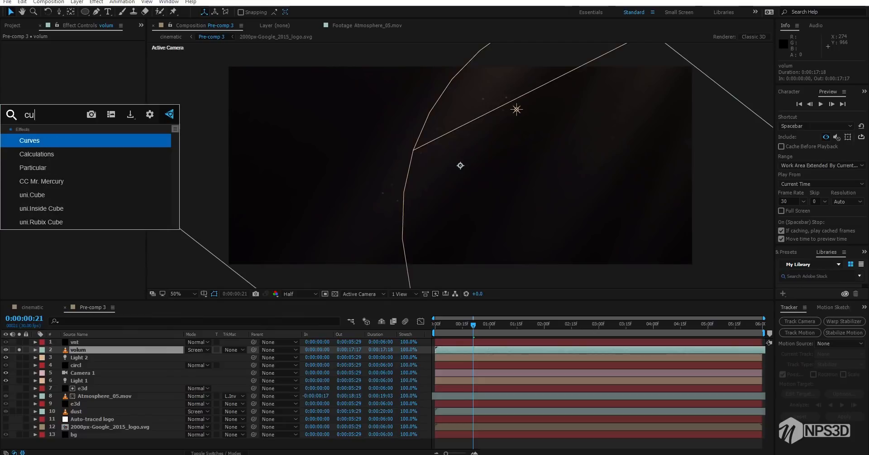
key("Return")
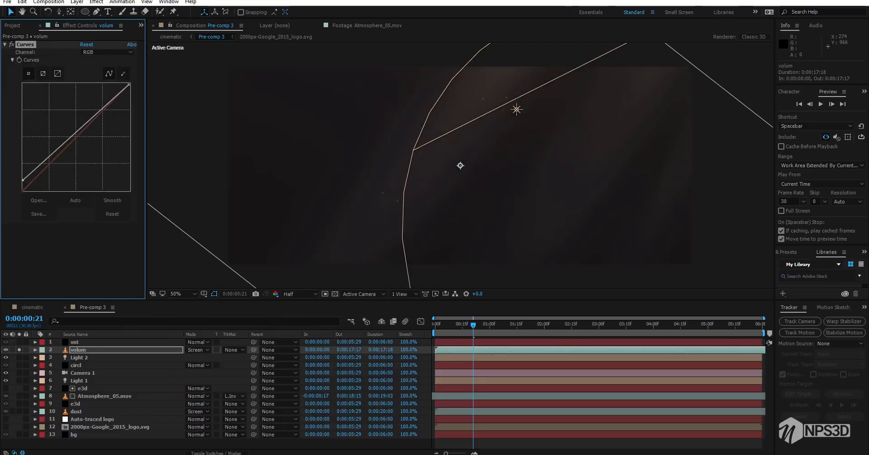
Shape the volum layer's RGB curve into a gentle S with raised highlights and check the result in the cinematic composition
left_click_drag(94, 119, 86, 110)
left_click_drag(45, 159, 48, 165)
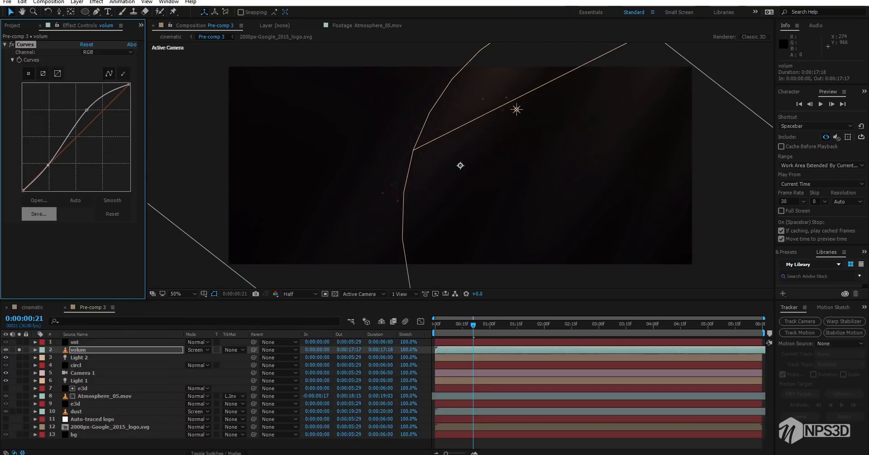
left_click(32, 307)
key("space")
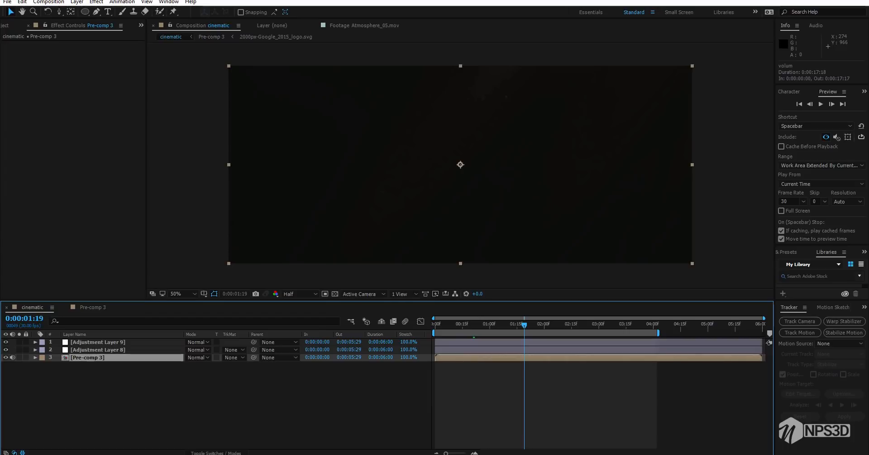
left_click(93, 307)
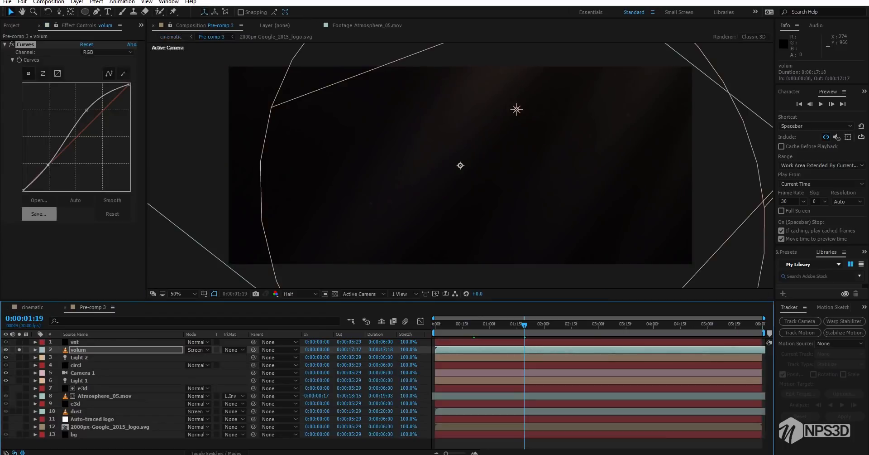
Compare the volum layer with and without the other layers at 0:00:01:09, leaving it soloed, and save the project
left_click(490, 325)
left_click_drag(490, 324, 506, 325)
key("ctrl+shift+a")
left_click(20, 350)
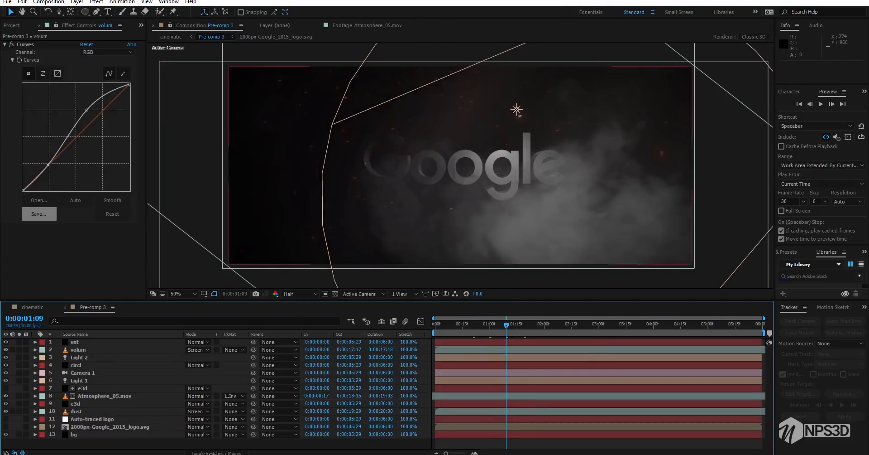
left_click(507, 350)
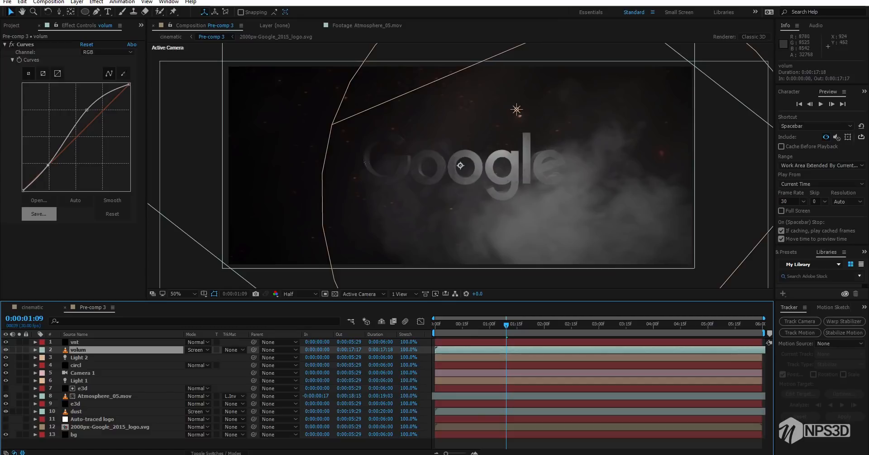
left_click(19, 349)
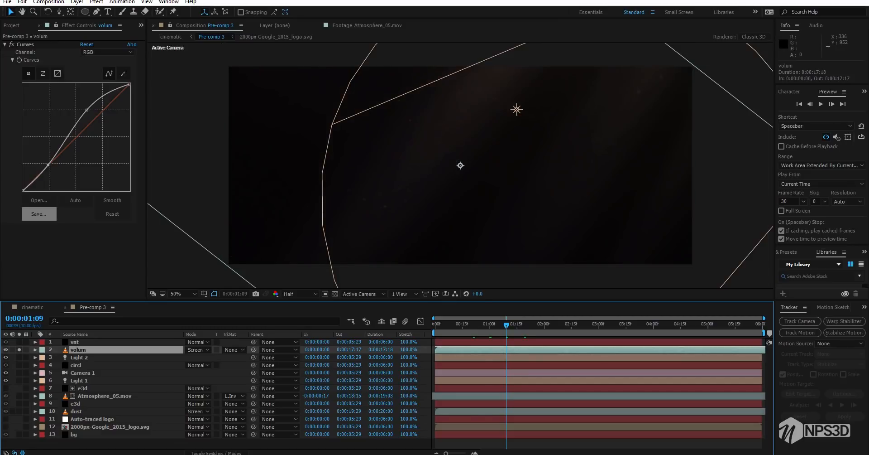
key("ctrl+s")
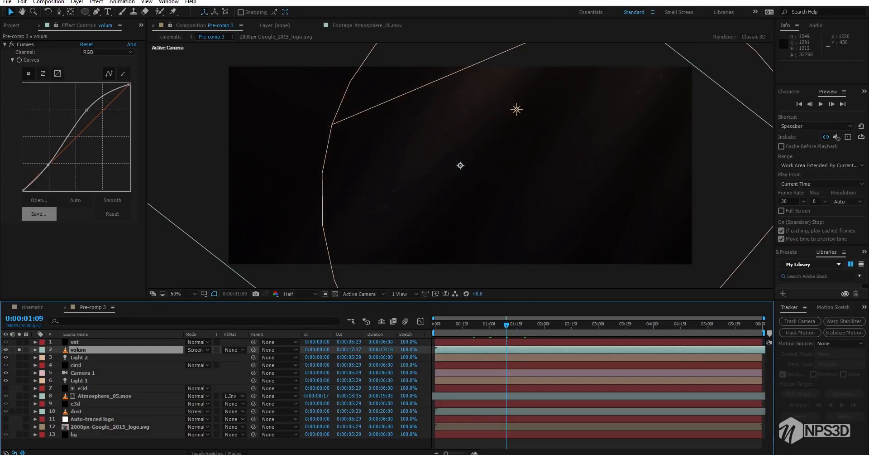
Create a new Spot light directly above the volum layer in Pre-comp 3, keeping its light grey color
key("grave")
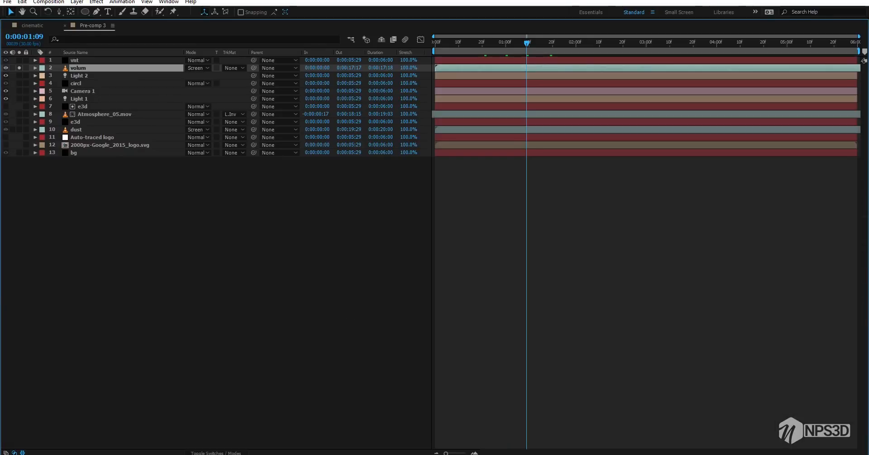
right_click(113, 264)
mouse_move(136, 269)
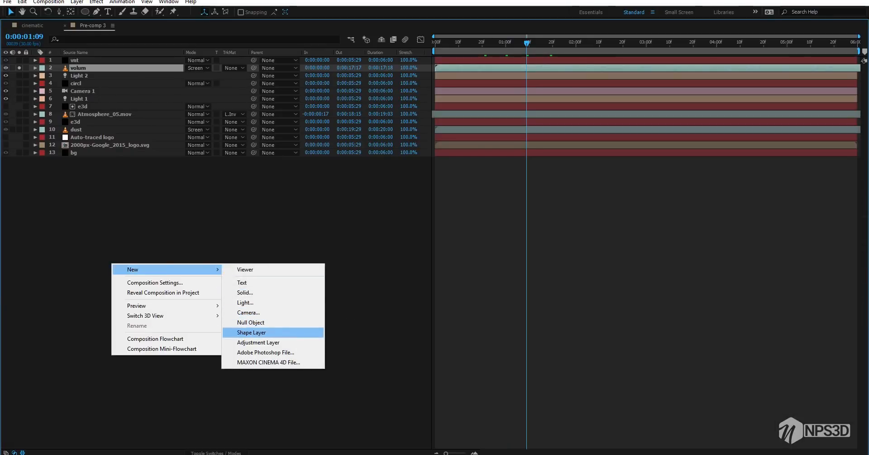
left_click(245, 302)
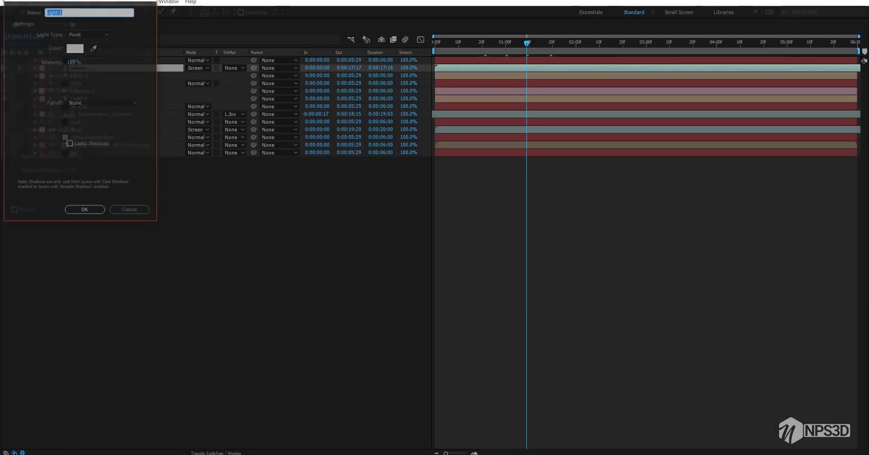
left_click(74, 93)
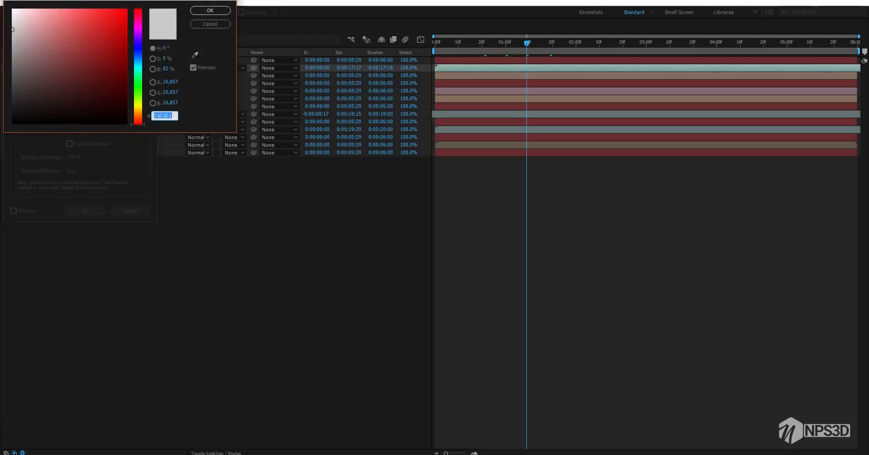
left_click(209, 11)
left_click(88, 34)
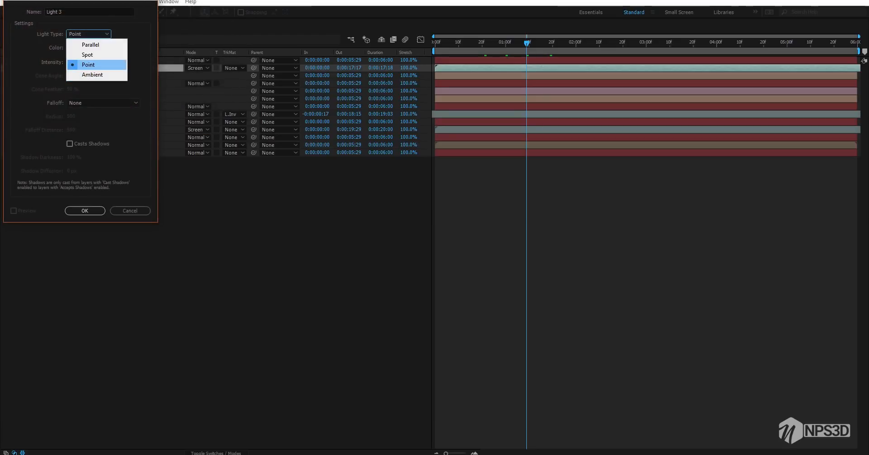
left_click(88, 55)
key("Return")
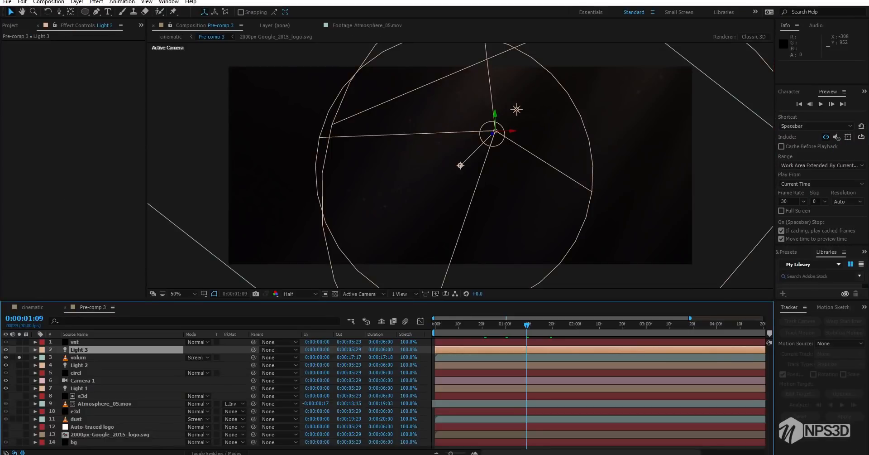
Set Light 3's cone angle to 38° and its intensity to 98%
key("ctrl+shift+y")
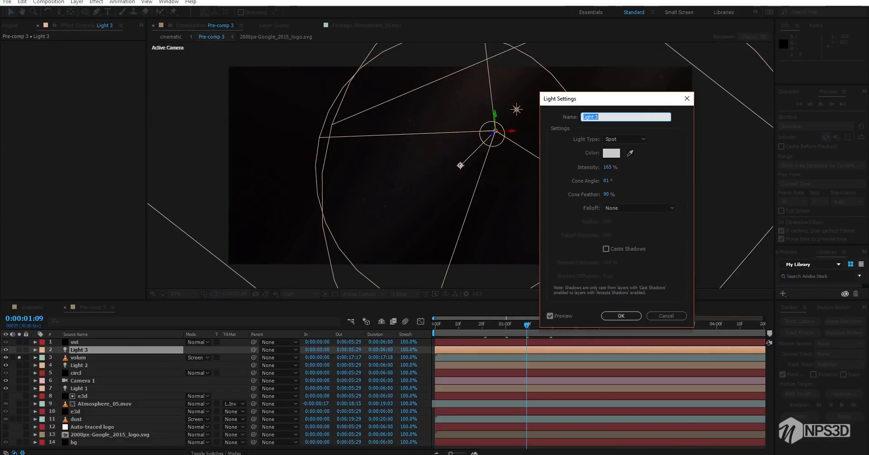
left_click_drag(644, 191, 624, 191)
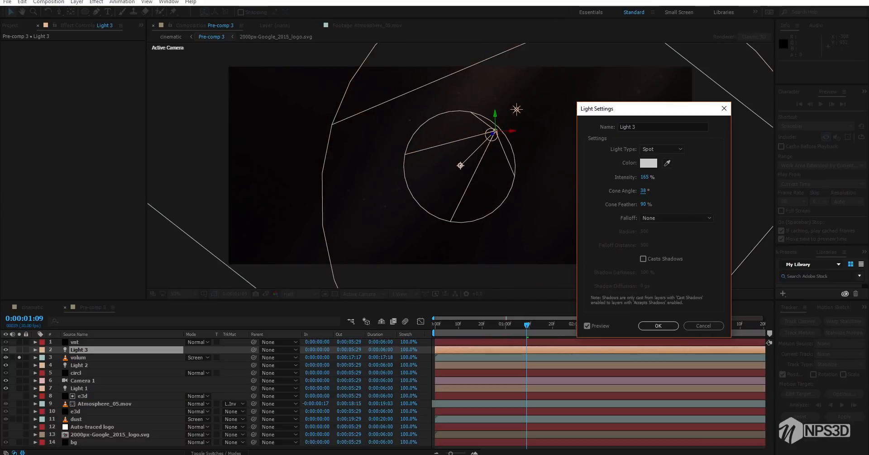
left_click_drag(644, 177, 641, 177)
left_click(659, 325)
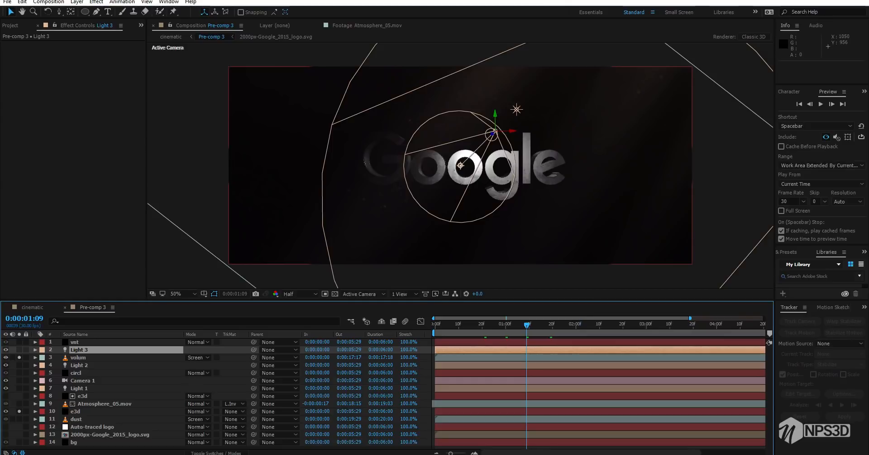
In the Left view, move Light 3 high above the logo, to about X 982, Y -1230, Z 346
left_click(300, 294)
left_click(362, 293)
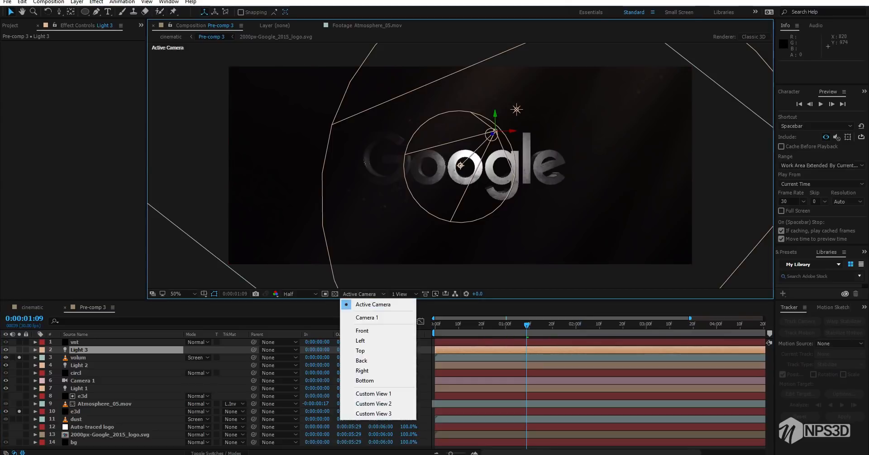
left_click(358, 350)
key("comma")
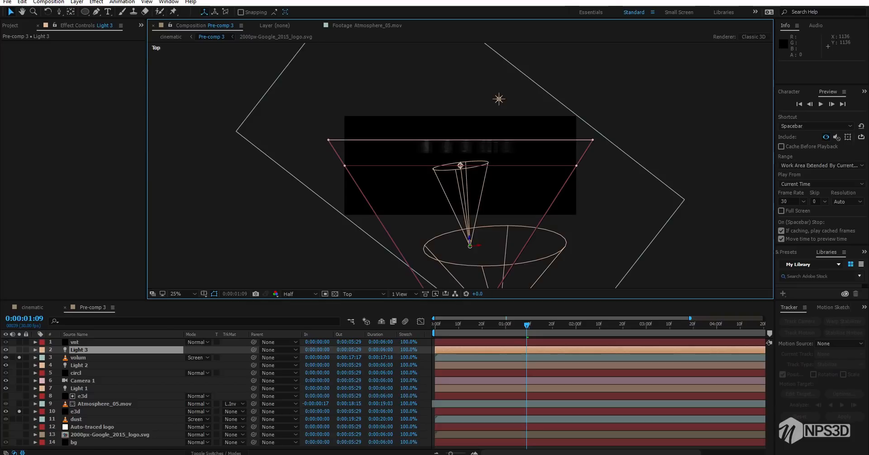
left_click(362, 293)
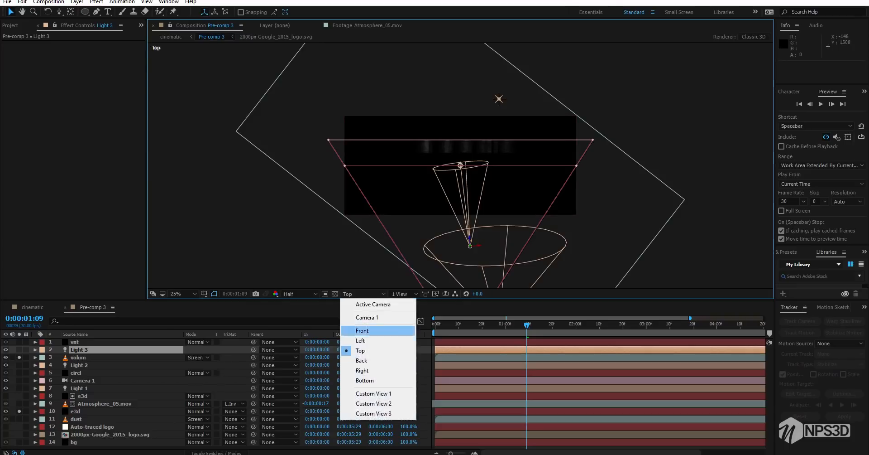
left_click(358, 342)
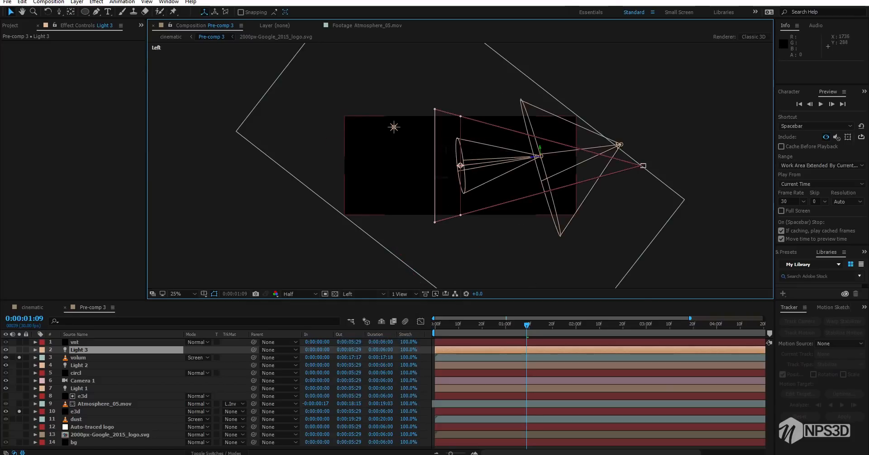
left_click_drag(540, 147, 440, 45)
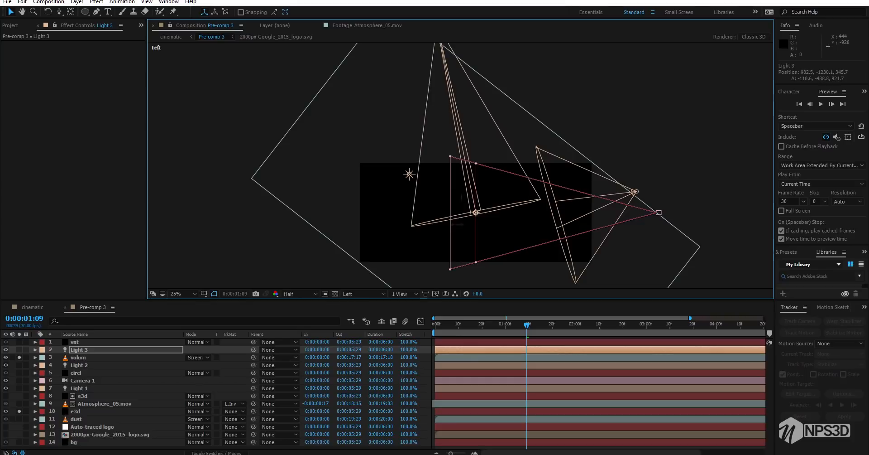
Narrow Light 3's cone angle further and return to the Active Camera view
key("ctrl+shift+y")
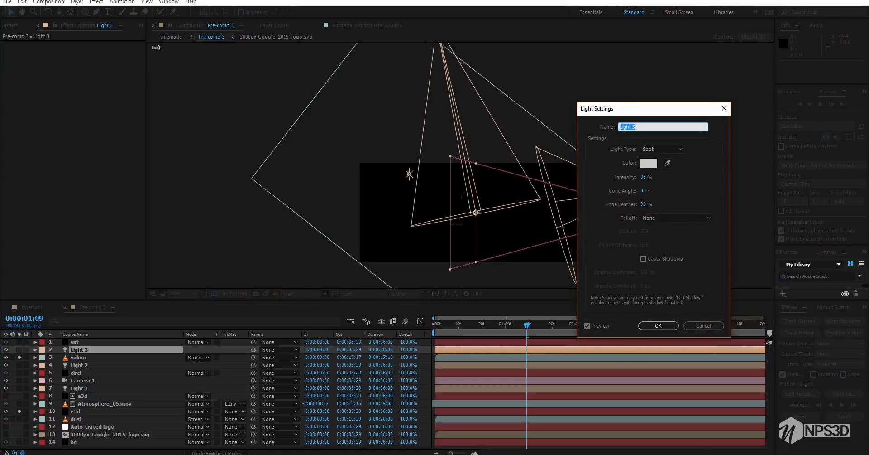
left_click_drag(643, 190, 635, 190)
left_click(658, 325)
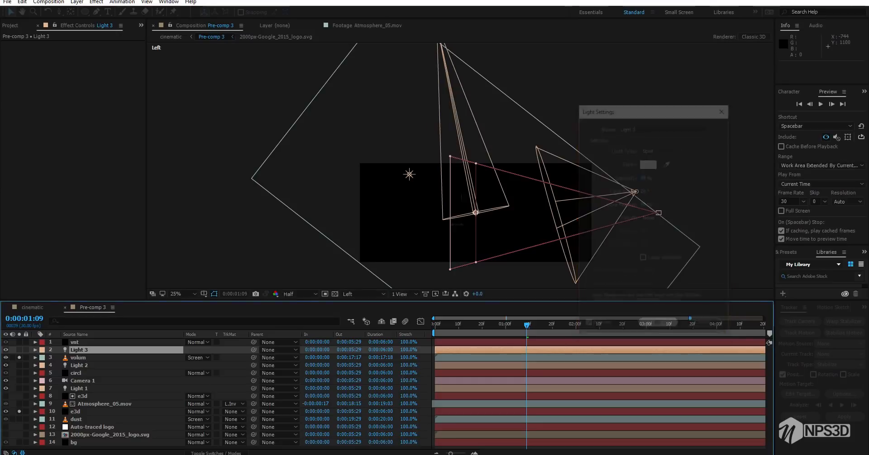
key("F12")
Shift Light 3 so its beam slants down across the logo, with its point of interest at about 886, 347, 88
scroll(524, 135, "up", 2)
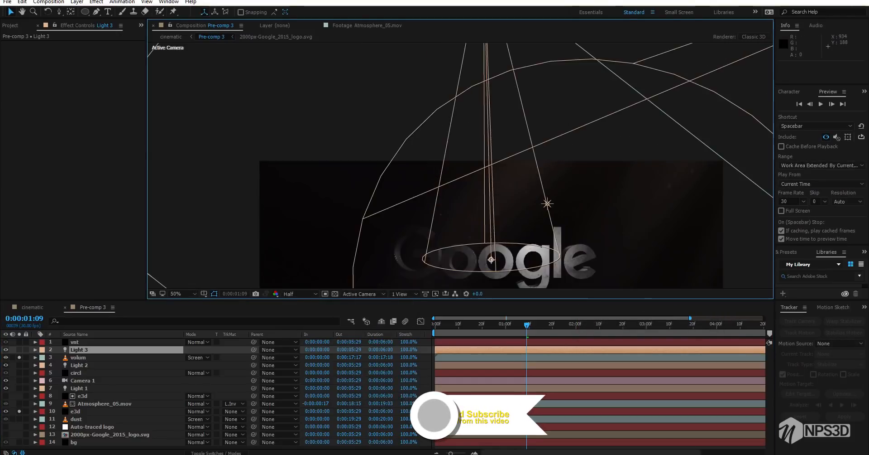
left_click_drag(525, 133, 526, 186)
scroll(550, 256, "down", 2)
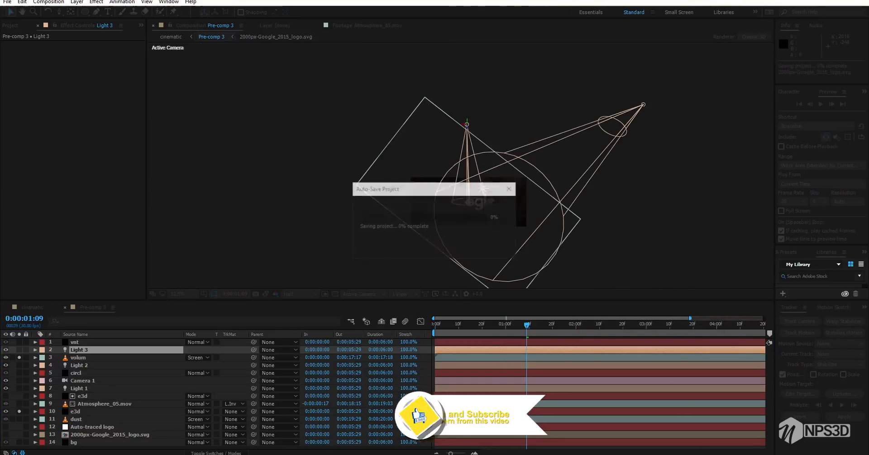
left_click_drag(465, 83, 531, 89)
left_click_drag(556, 238, 512, 133)
scroll(487, 229, "up", 2)
key("space")
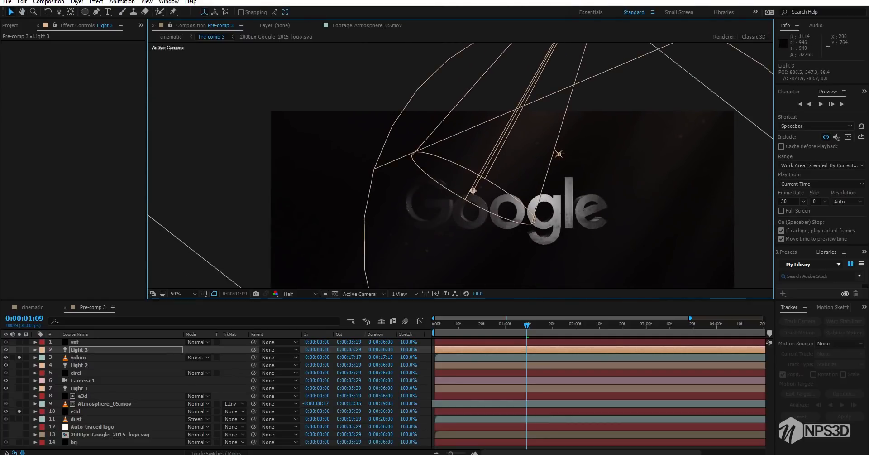
Isolate the volum and e3d layers and Light 3 to examine their contribution to the logo's look, and show all layers again
left_click(19, 357)
left_click(19, 357)
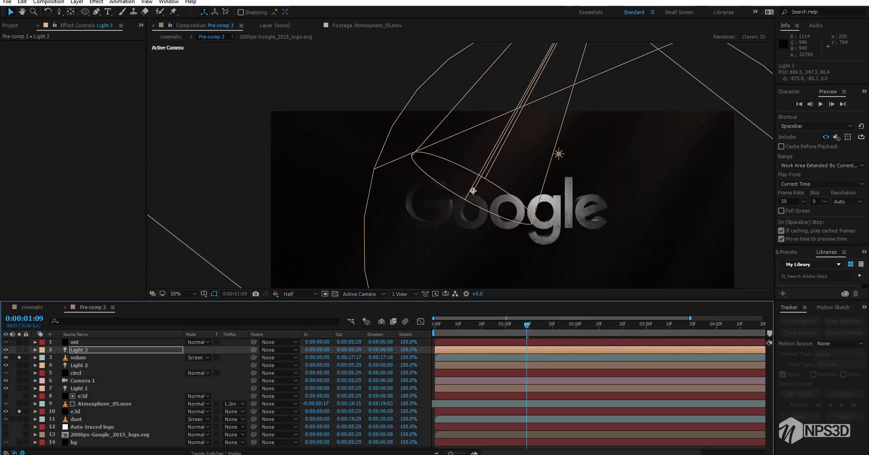
left_click(19, 411)
left_click(19, 357)
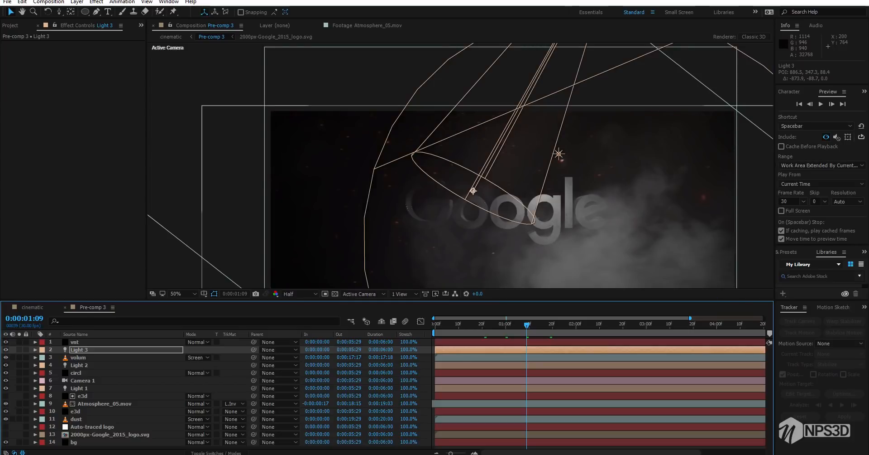
left_click(19, 411)
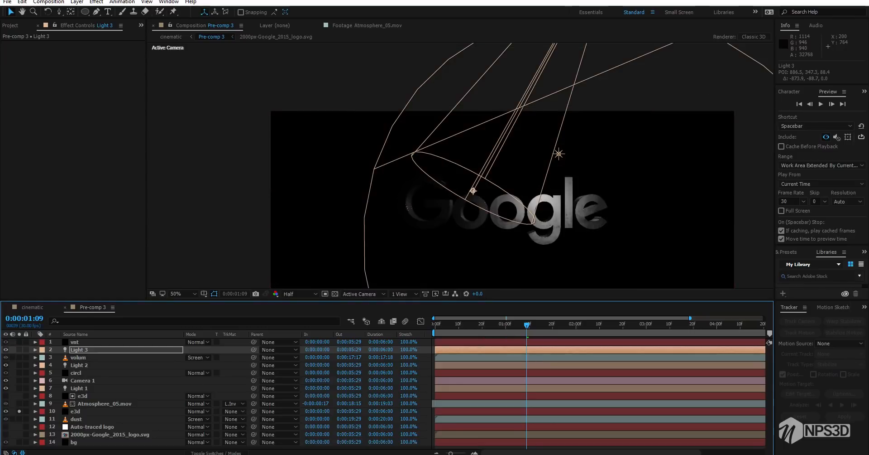
left_click(19, 349)
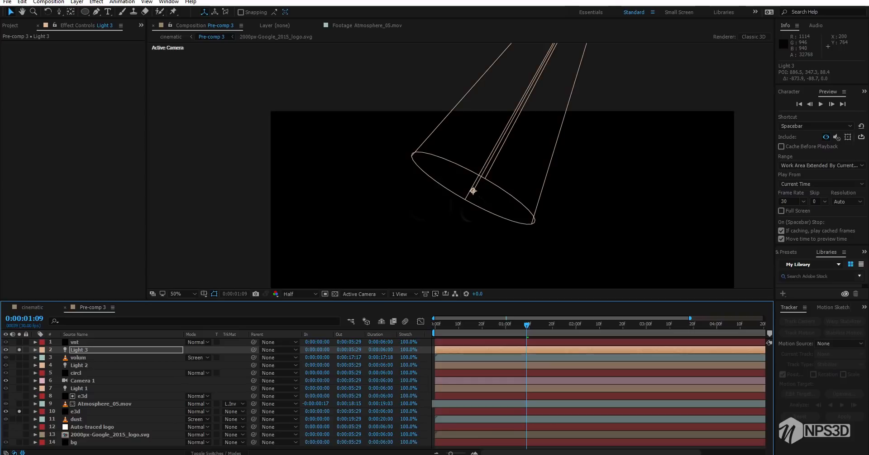
key("comma")
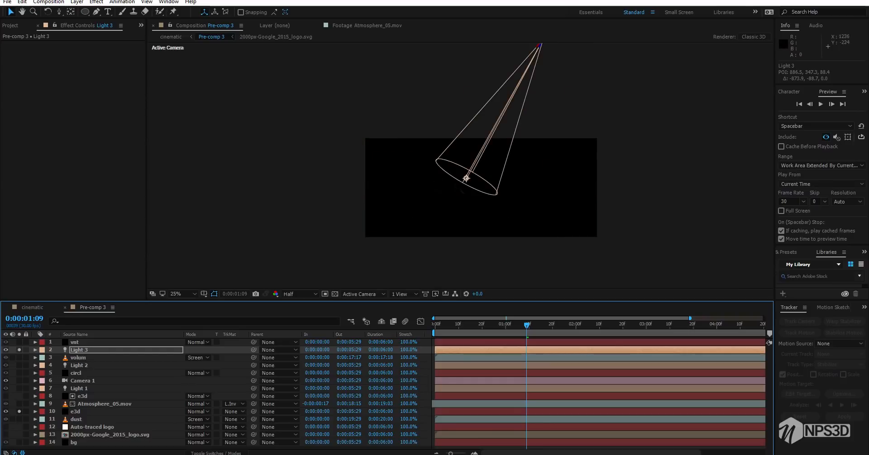
key("period")
key("period")
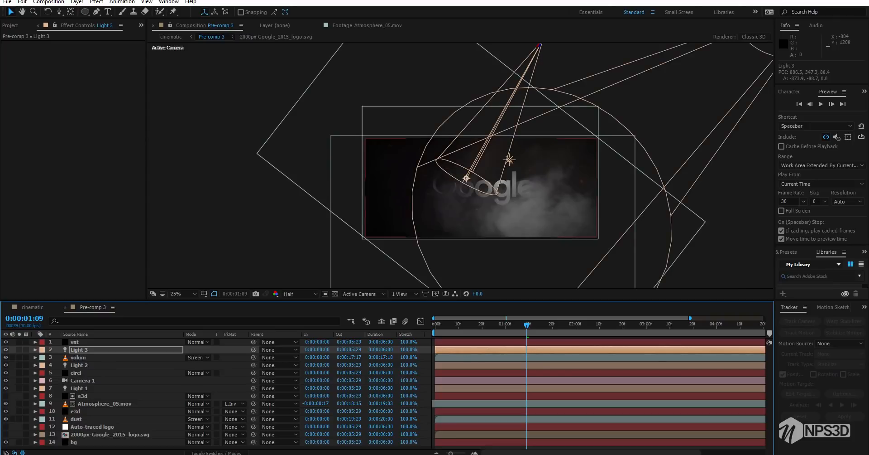
Check several early frames of the cinematic composition, returning to 0:00:00:00, and save the project
left_click(33, 307)
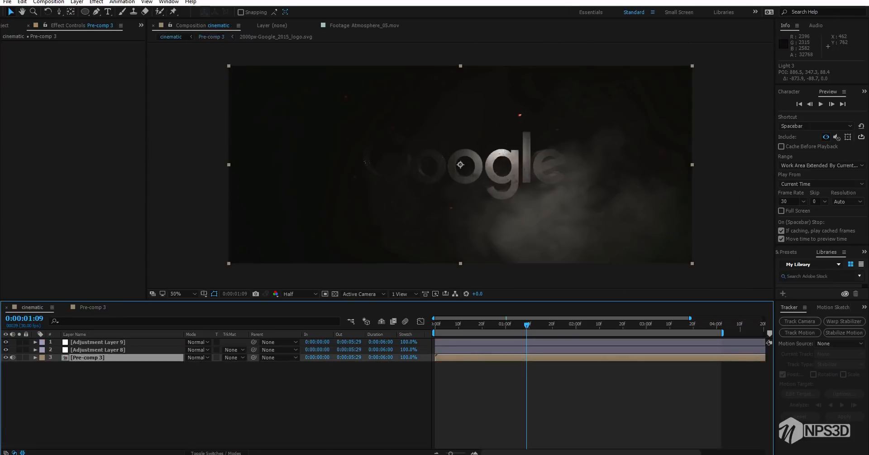
left_click(491, 324)
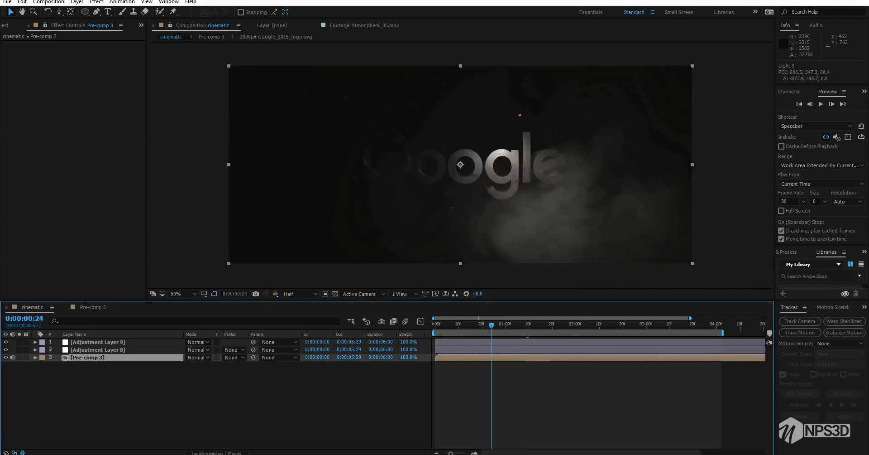
left_click_drag(491, 324, 480, 324)
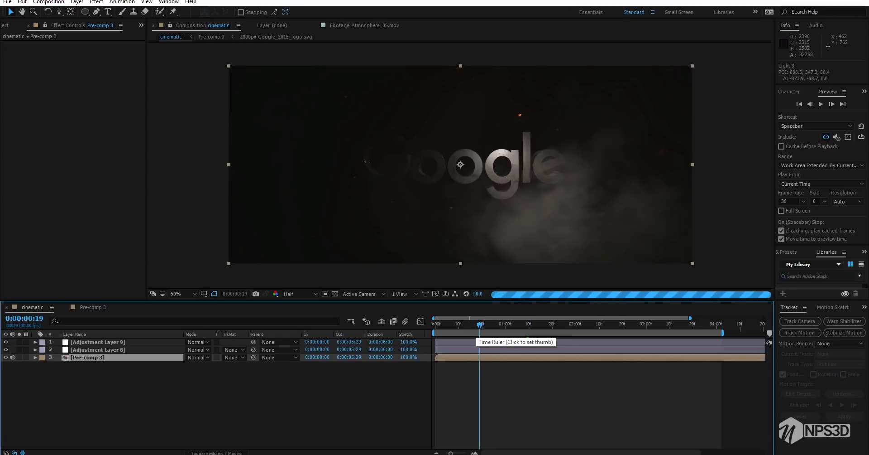
left_click(463, 326)
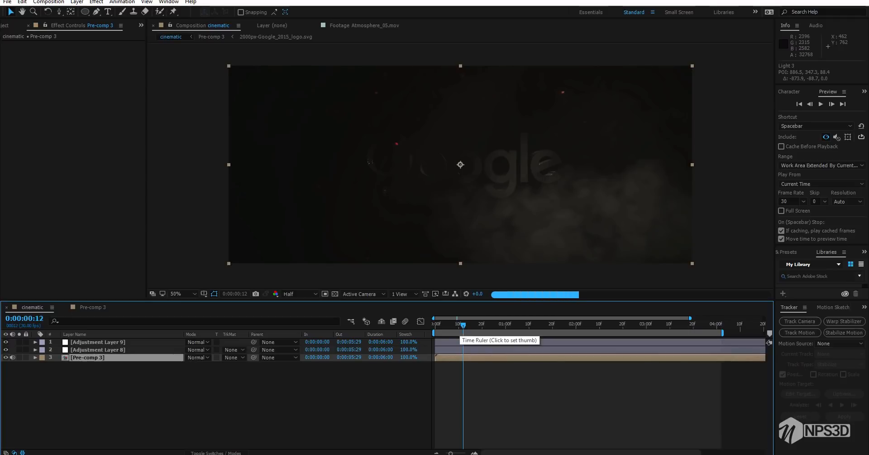
left_click_drag(464, 324, 435, 324)
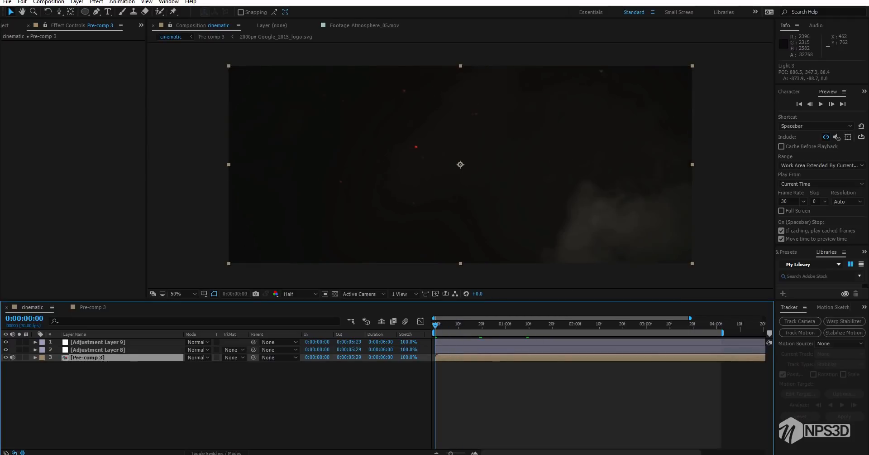
key("ctrl+s")
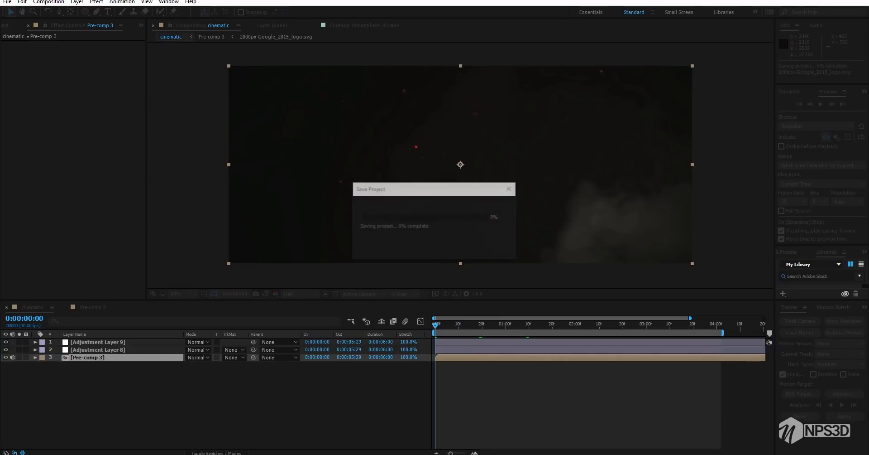
On Pre-comp 3's lower e3d layer, set Element's supersampling to 2, enable enhanced multisampling and set FXAA smoothing to 2
double_click(88, 357)
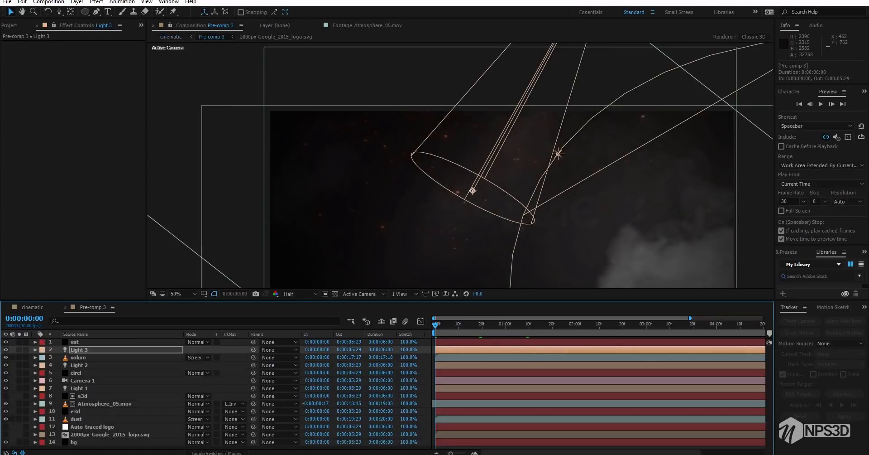
left_click(75, 412)
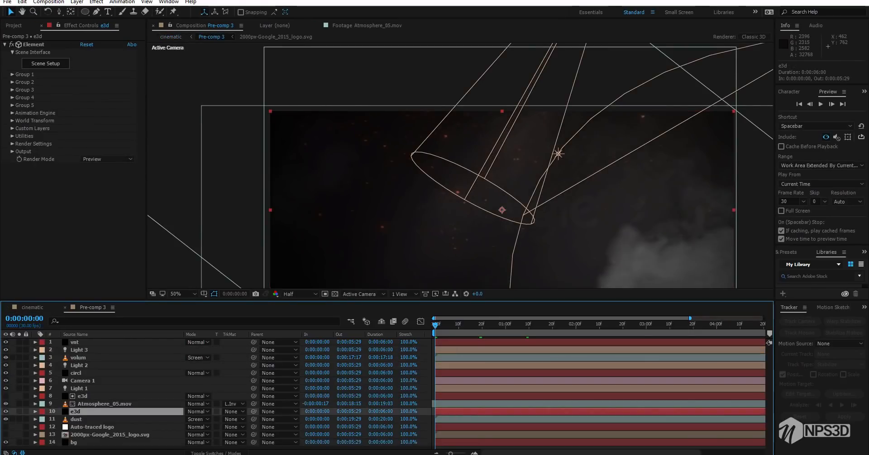
left_click(12, 151)
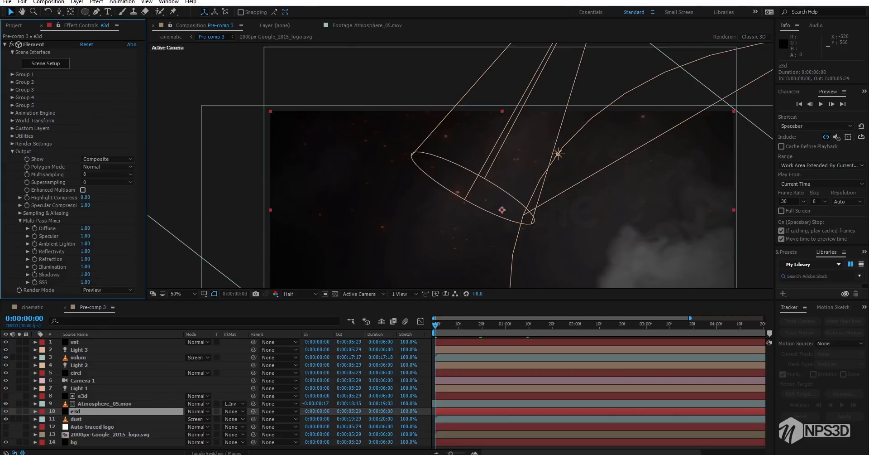
left_click(108, 182)
left_click(102, 202)
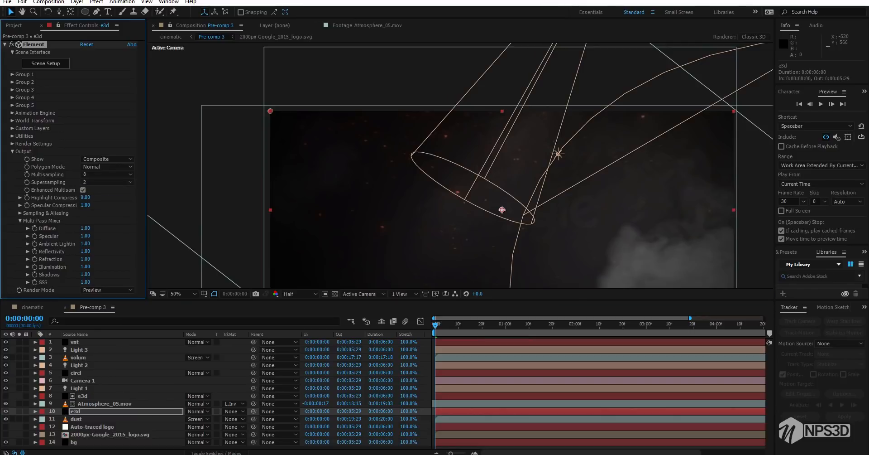
left_click(20, 221)
left_click(19, 213)
left_click(82, 221)
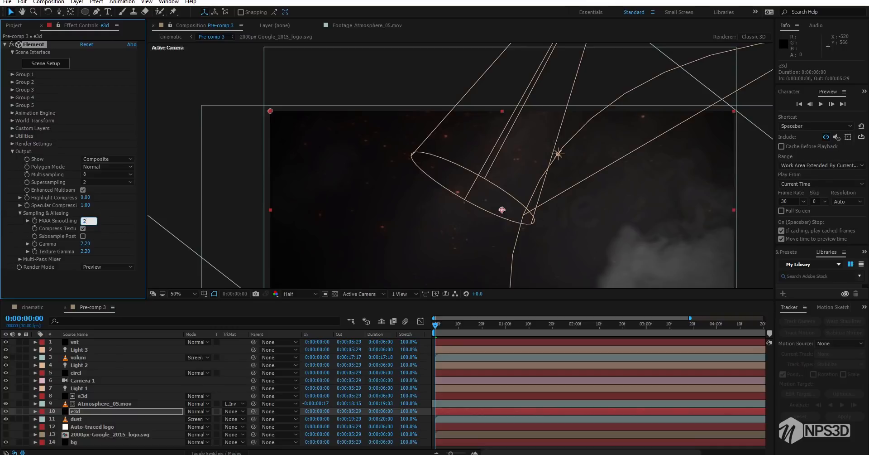
left_click(12, 151)
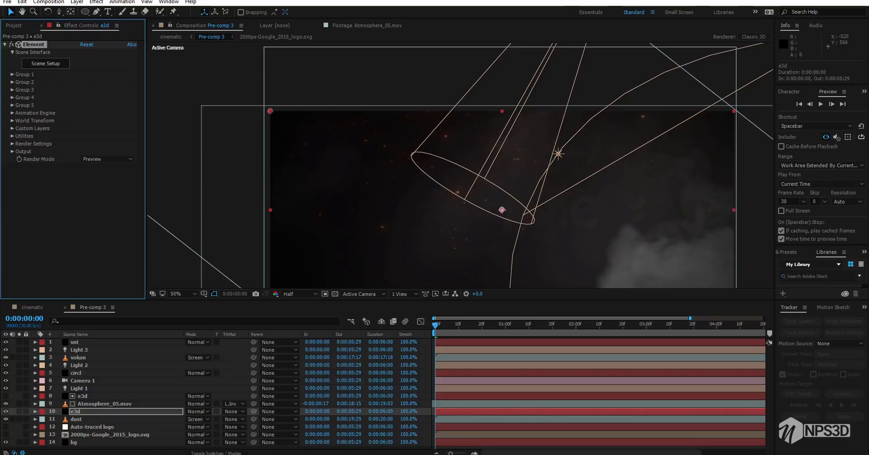
Set Element's render mode to Full Render on both e3d layers
left_click(108, 159)
left_click(96, 168)
left_click(82, 396)
left_click(118, 159)
left_click(12, 151)
left_click(107, 159)
left_click(96, 170)
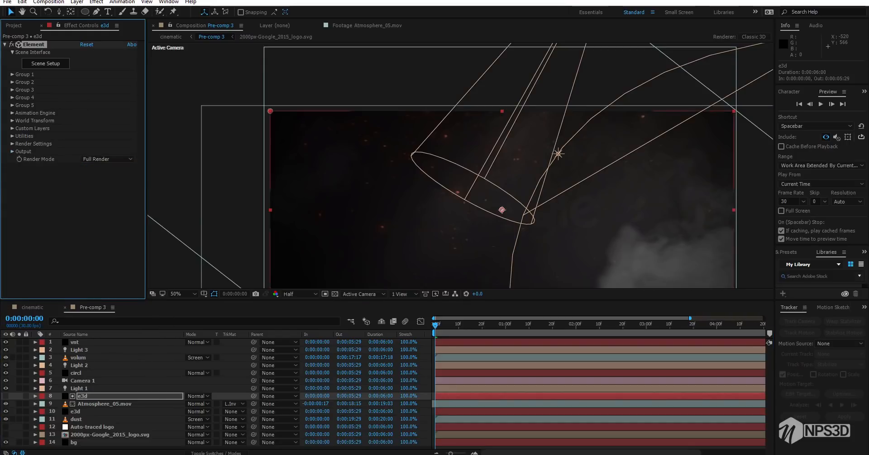
At 0:00:02:05, enable ambient occlusion on the lower e3d layer with an SSAO intensity of 22.5 and an SSAO radius of 2
left_click(76, 411)
key("space")
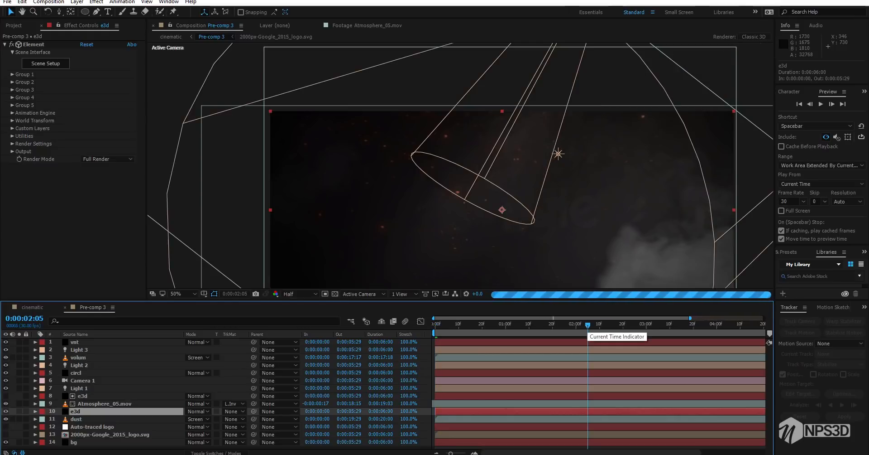
left_click(201, 141)
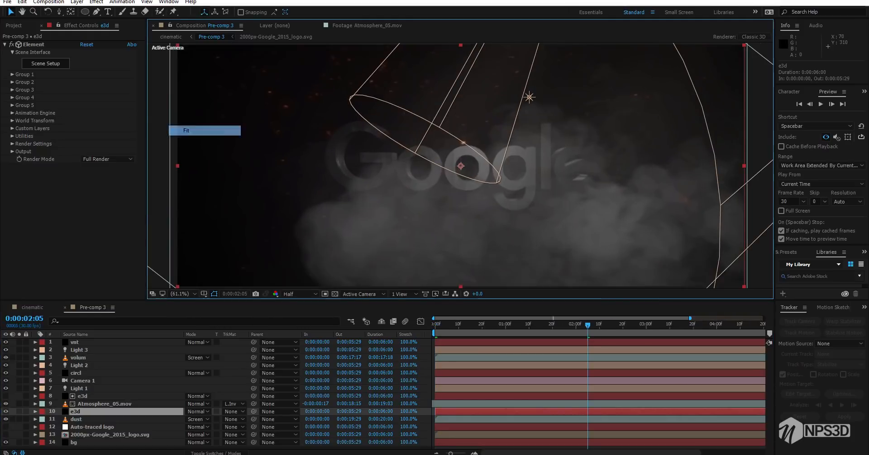
left_click(12, 143)
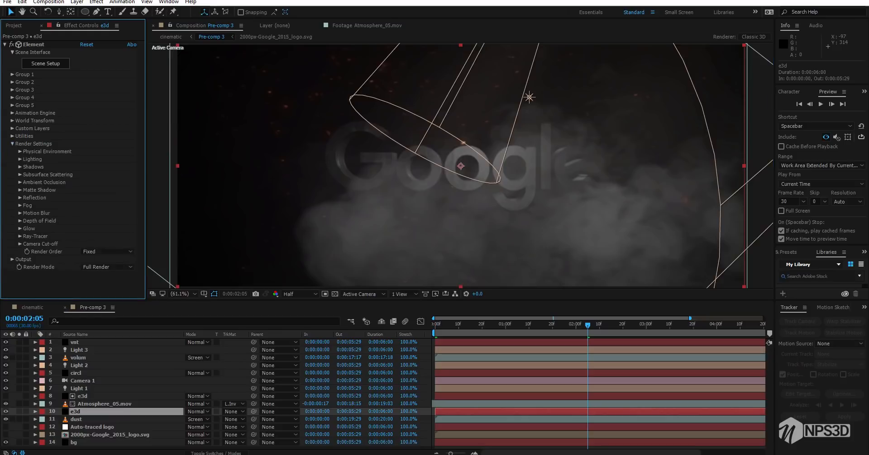
left_click(19, 182)
left_click(82, 186)
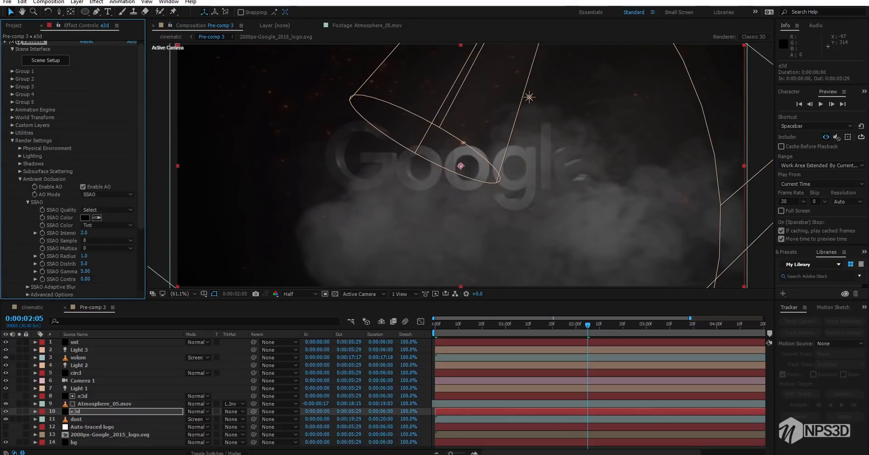
left_click_drag(84, 233, 182, 250)
left_click(84, 256)
type("2")
key("Return")
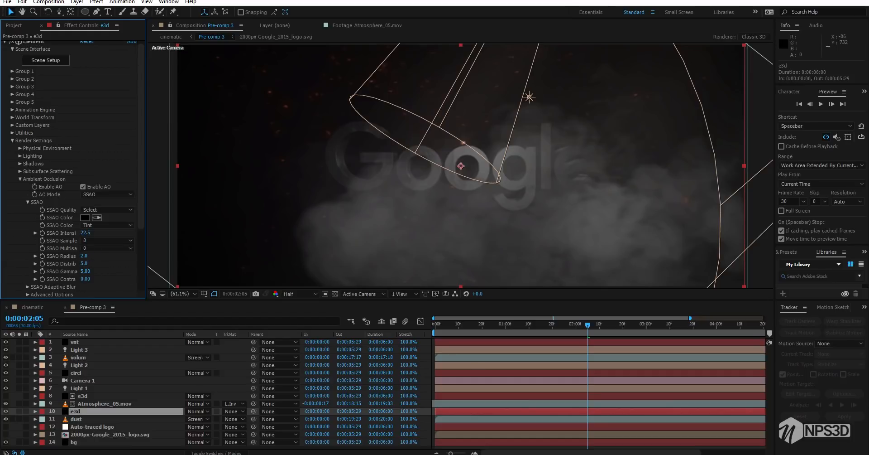
Save the project and add a new adjustment layer above all other layers in the cinematic composition
left_click(32, 308)
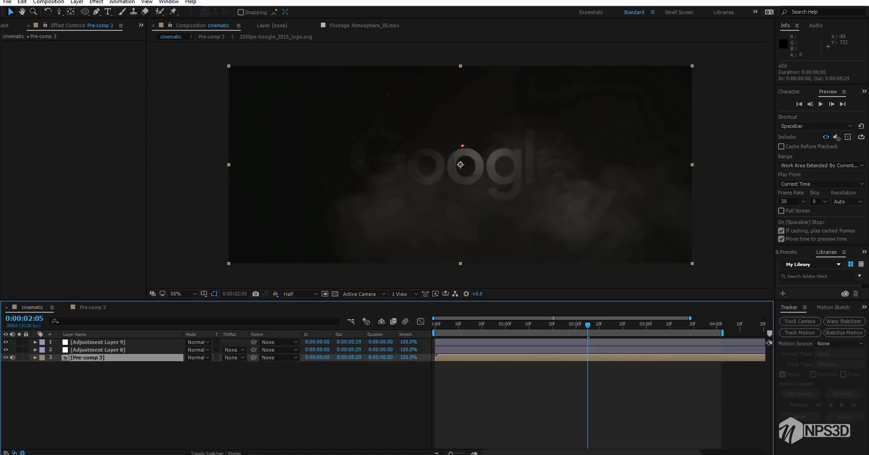
key("ctrl+s")
right_click(98, 393)
mouse_move(120, 307)
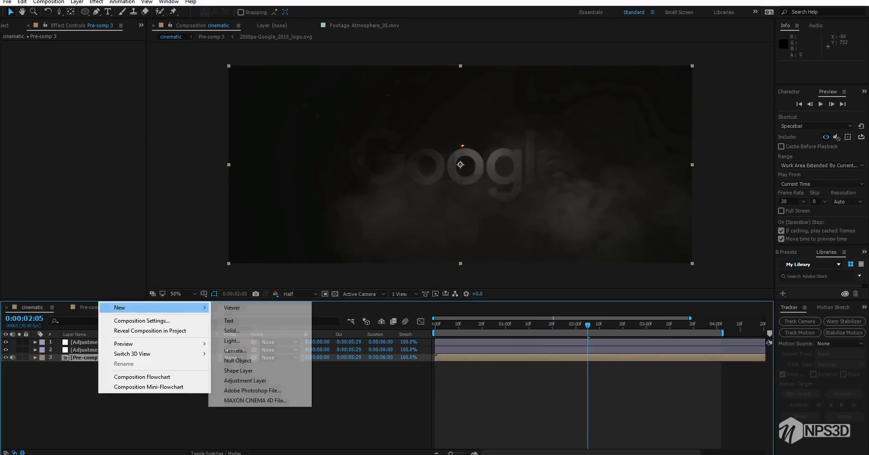
left_click(245, 379)
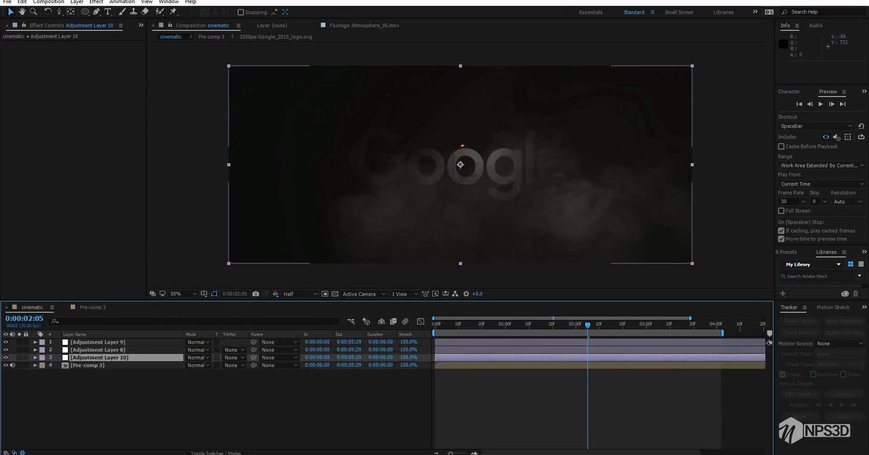
left_click_drag(99, 357, 102, 340)
left_click(99, 349)
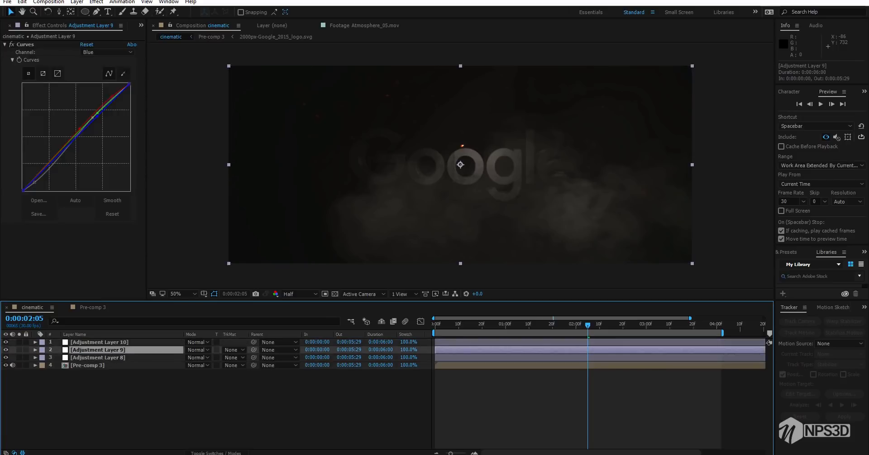
Apply the Exposure effect to the new adjustment layer and raise its exposure to 1.22
left_click(99, 342)
key("ctrl+space")
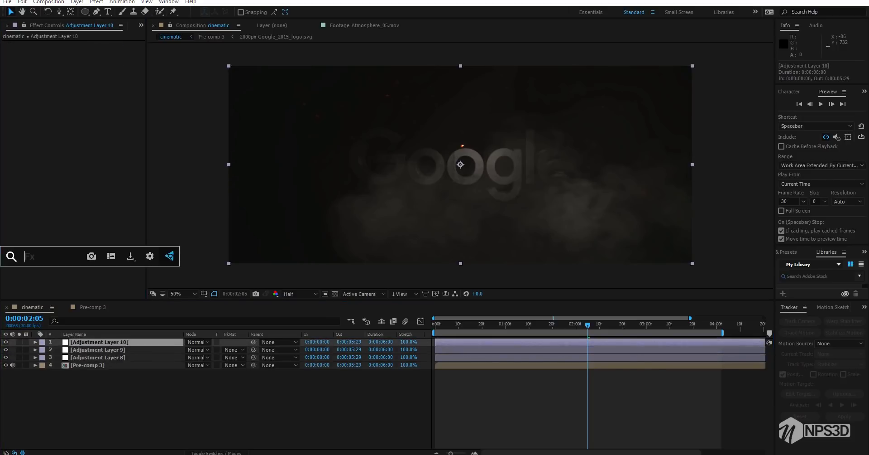
type("exp")
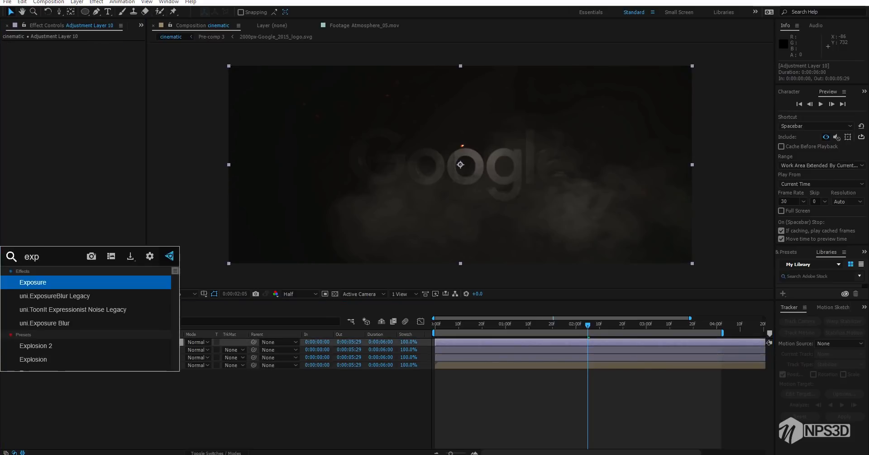
key("Return")
left_click_drag(85, 67, 140, 68)
Judging the brightness at 0:00:01:05, set the adjustment layer's exposure to 0.5
left_click(517, 324)
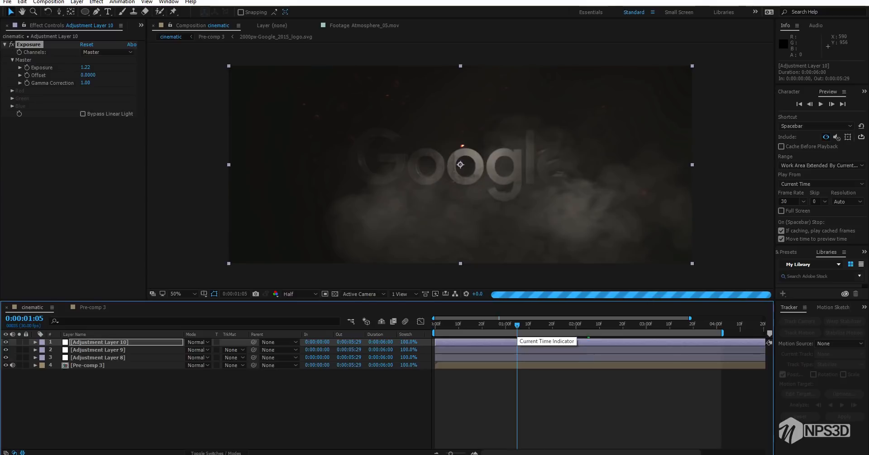
left_click_drag(85, 68, 52, 68)
left_click(68, 171)
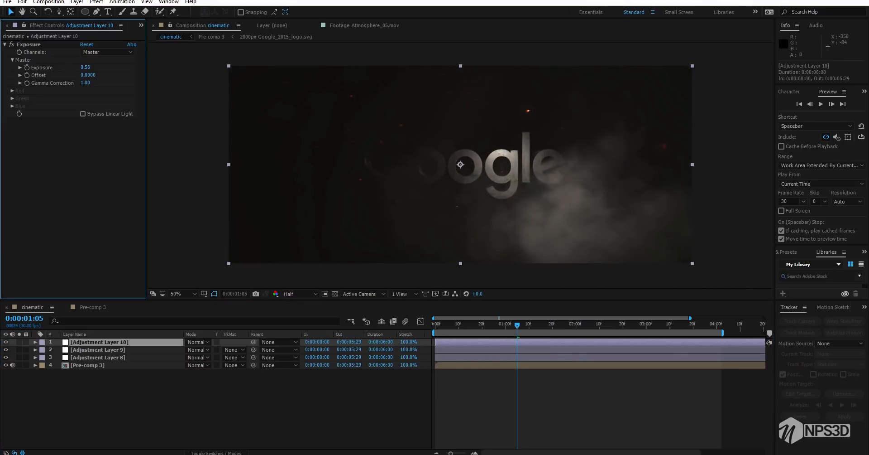
left_click(85, 67)
type("0.5")
key("Return")
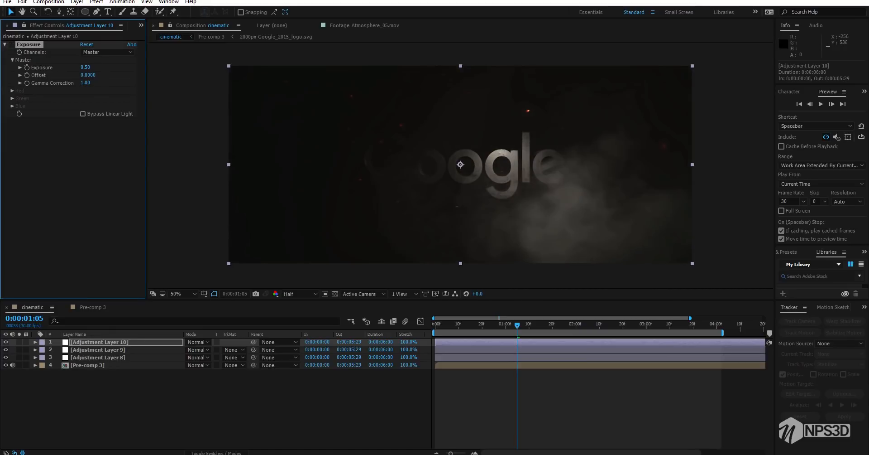
At 0:00:02:29, add a new adjustment layer directly above the existing Curves adjustment layer in the cinematic composition
key("space")
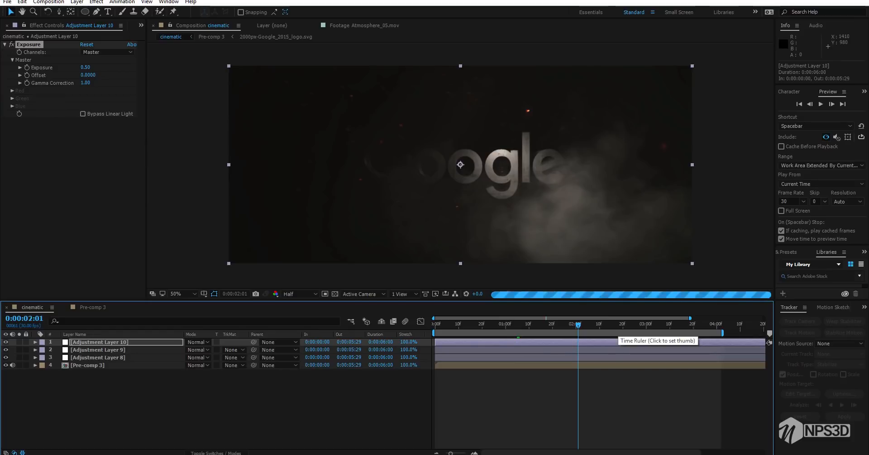
left_click(644, 326)
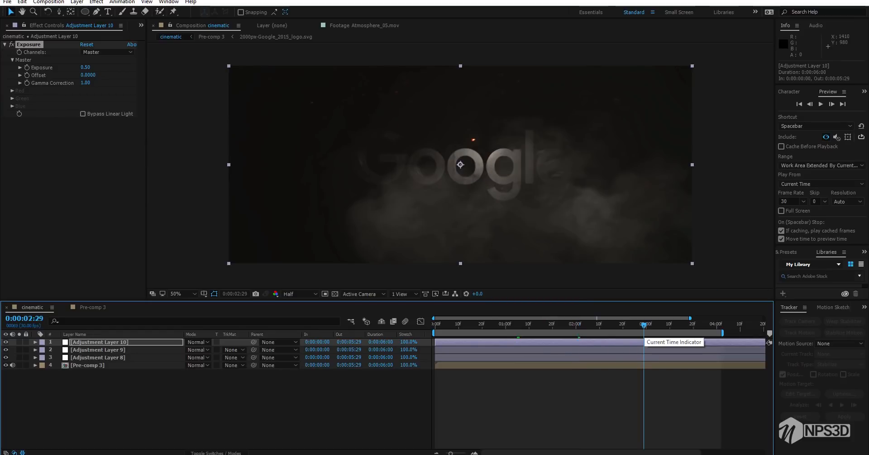
left_click(91, 349)
right_click(104, 384)
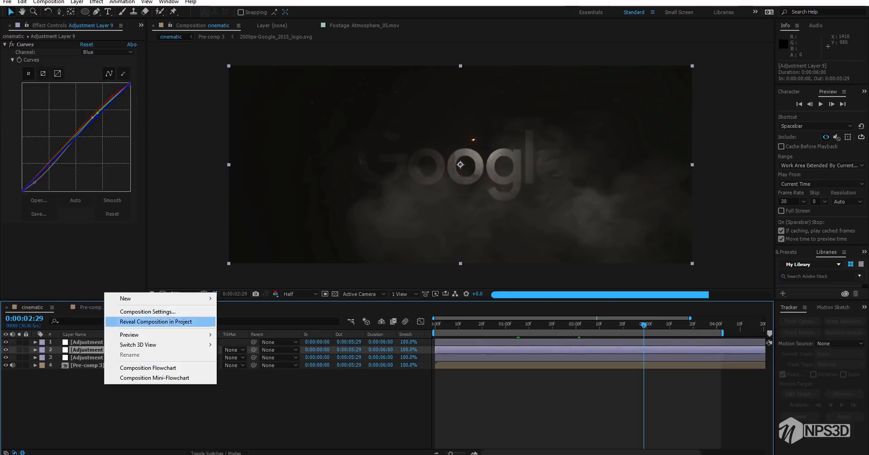
mouse_move(135, 298)
left_click(254, 371)
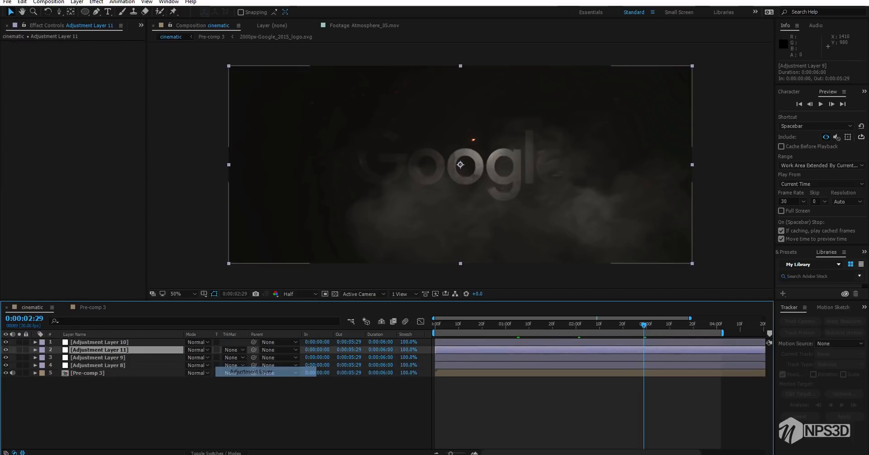
Apply the Curves effect to the new adjustment layer and slightly lift the blue channel's black point, keeping the midtones near the diagonal
key("ctrl+space")
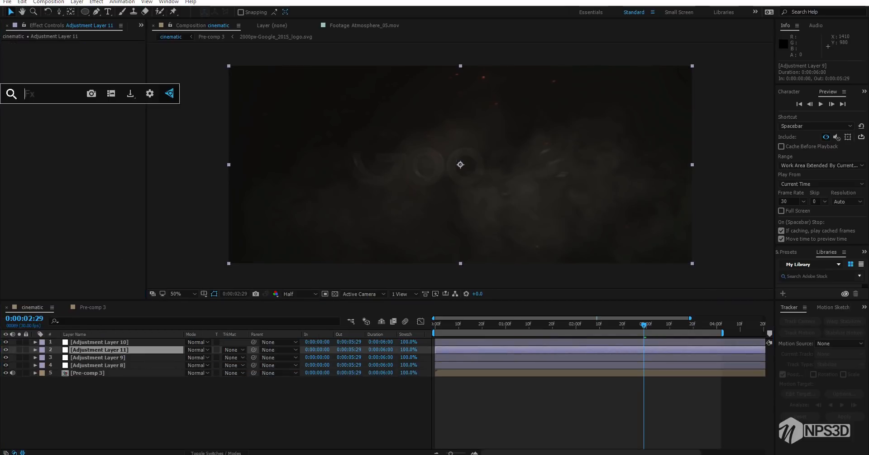
type("cu")
key("Return")
left_click(108, 52)
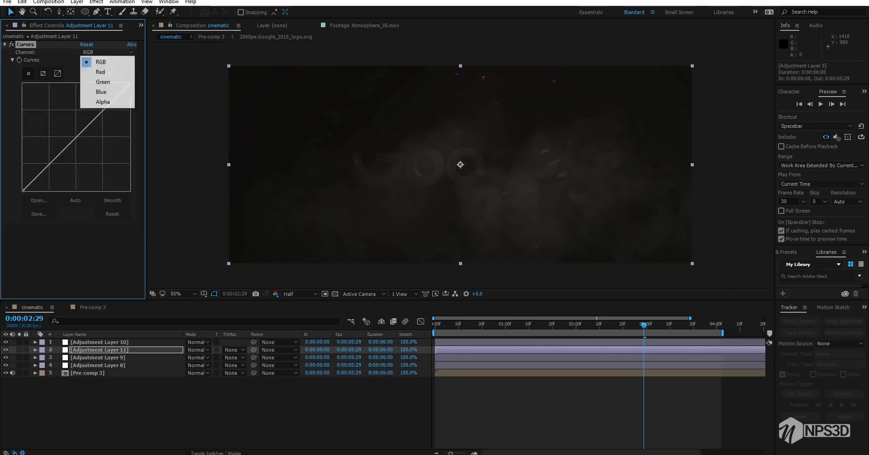
left_click(101, 91)
left_click_drag(22, 191, 24, 187)
left_click_drag(76, 136, 76, 137)
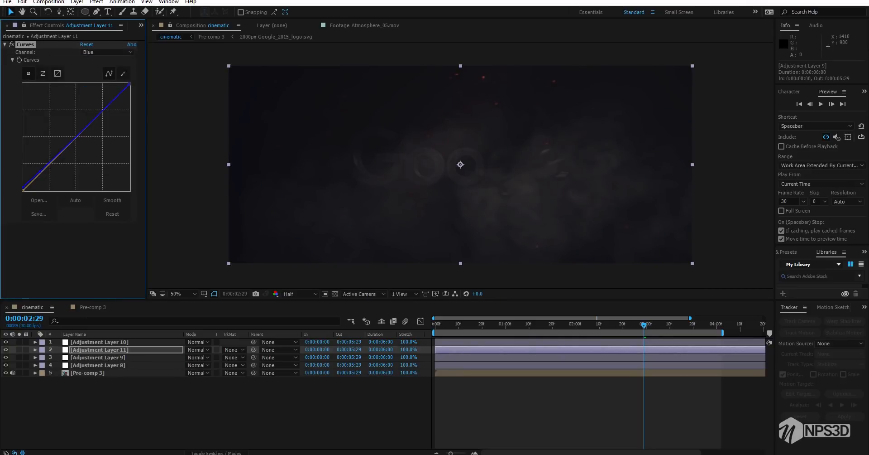
left_click_drag(40, 171, 41, 172)
left_click(12, 45)
Check the blue tint at 0:00:01:26, return to the composition's start and set the preview resolution to Full
left_click(567, 324)
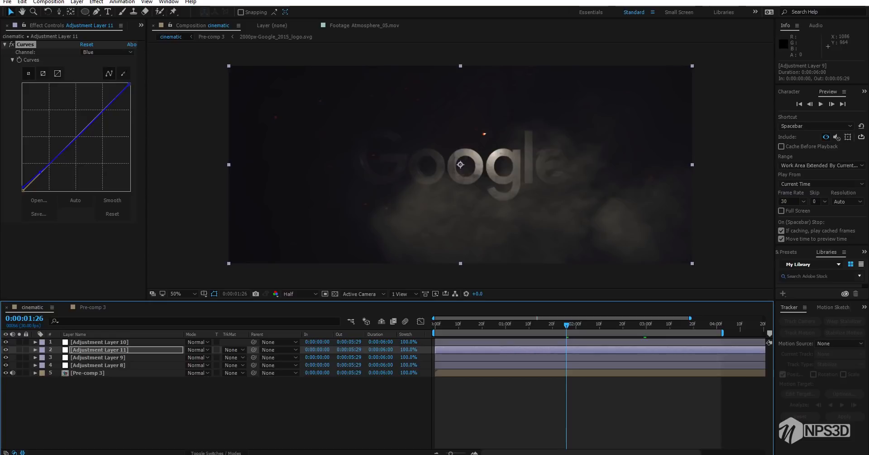
left_click(435, 324)
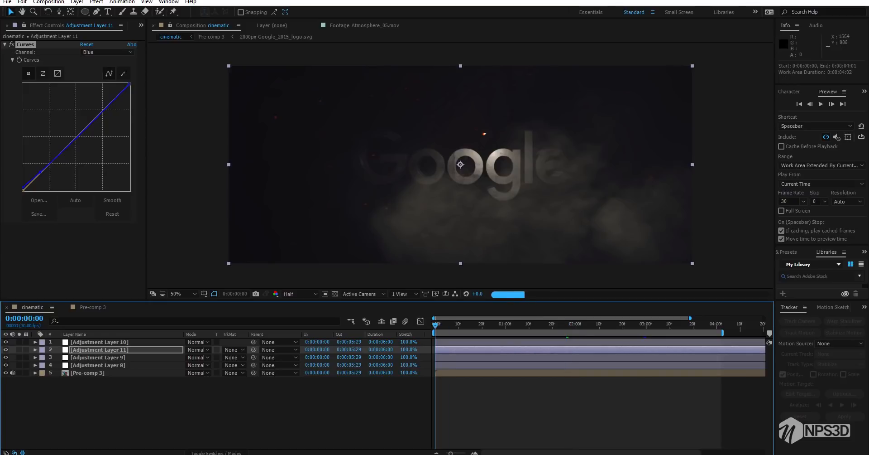
left_click(299, 294)
left_click(308, 317)
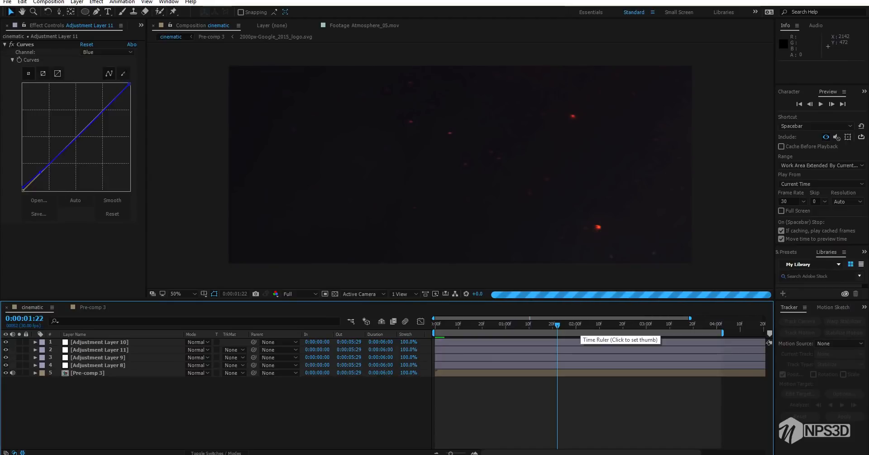
Examine the logo and smoke at 0:00:02:02 in close-up, ending with the whole composition fitted to the viewer
left_click(715, 324)
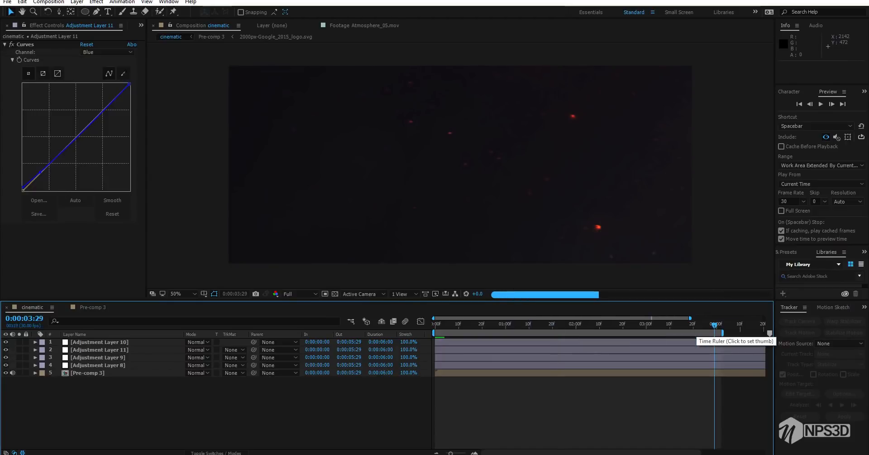
left_click(580, 324)
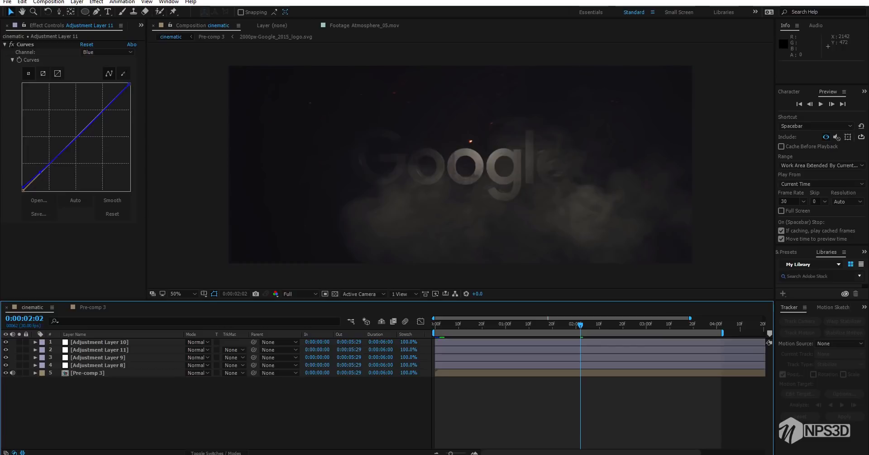
scroll(407, 161, "up", 1)
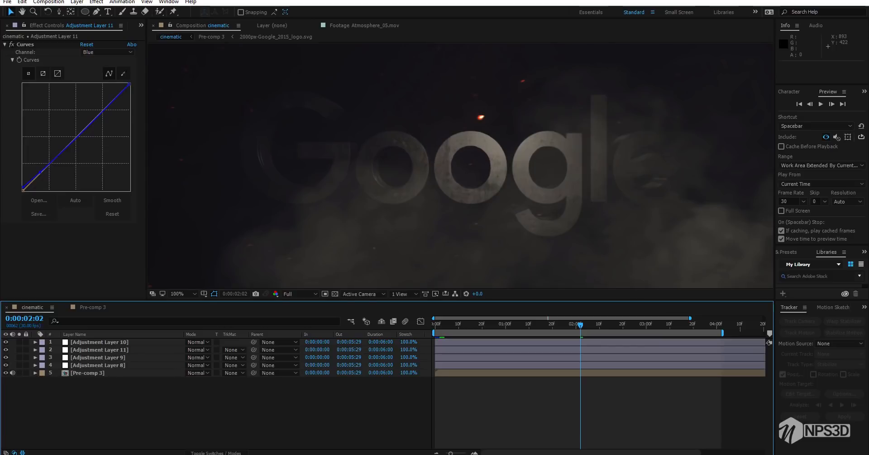
scroll(452, 136, "up", 1)
scroll(466, 141, "down", 1)
scroll(469, 142, "down", 1)
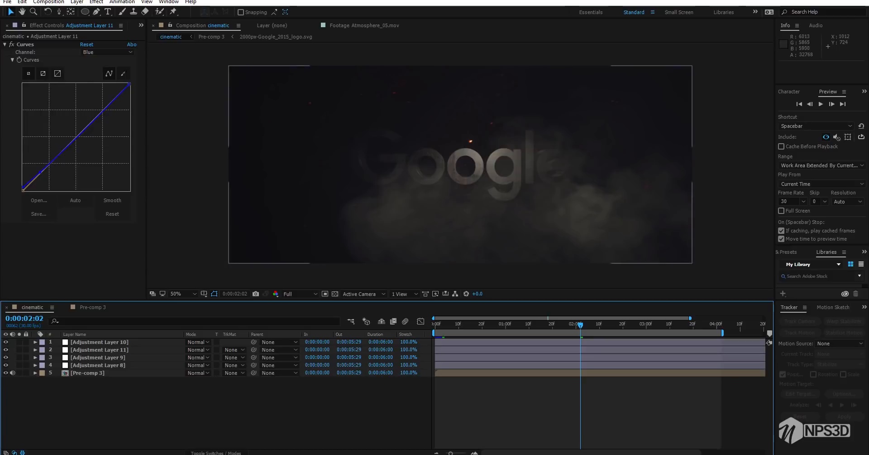
left_click(183, 294)
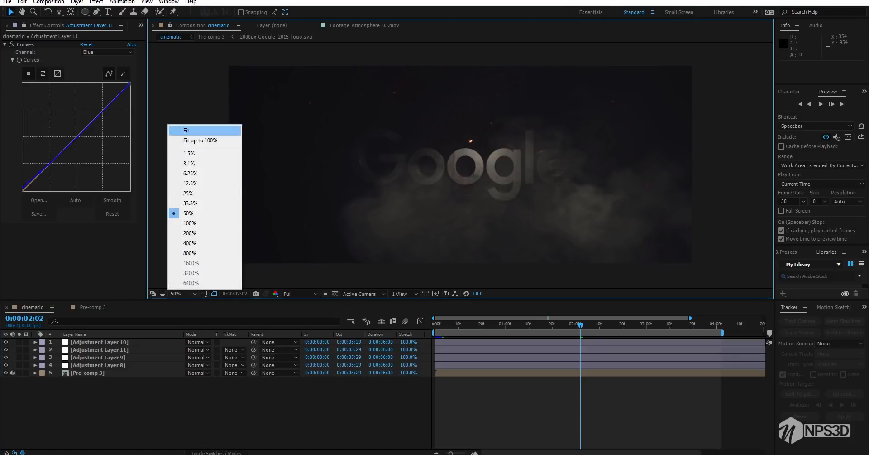
left_click(204, 131)
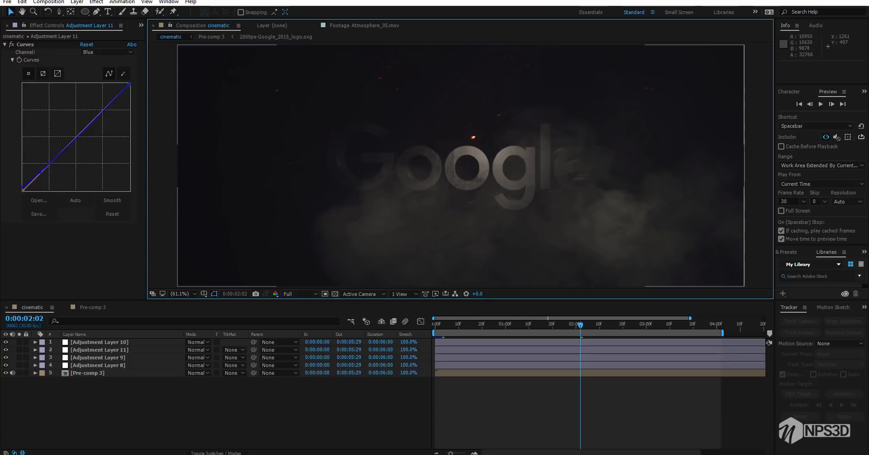
left_click(290, 405)
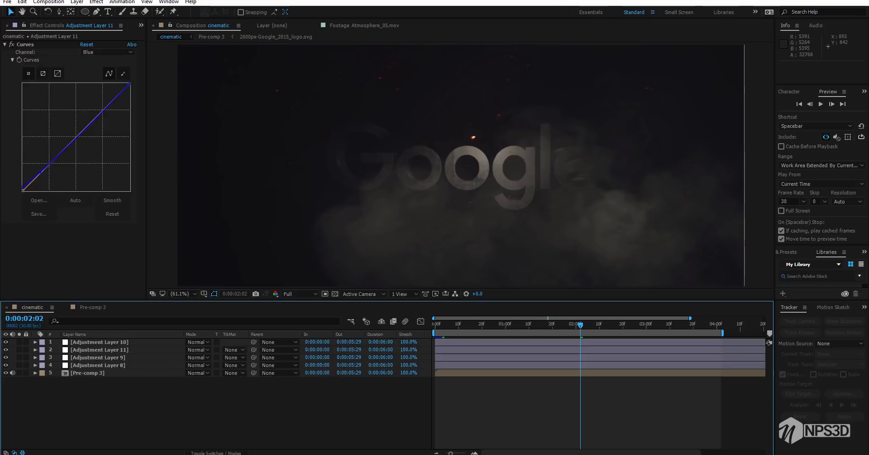